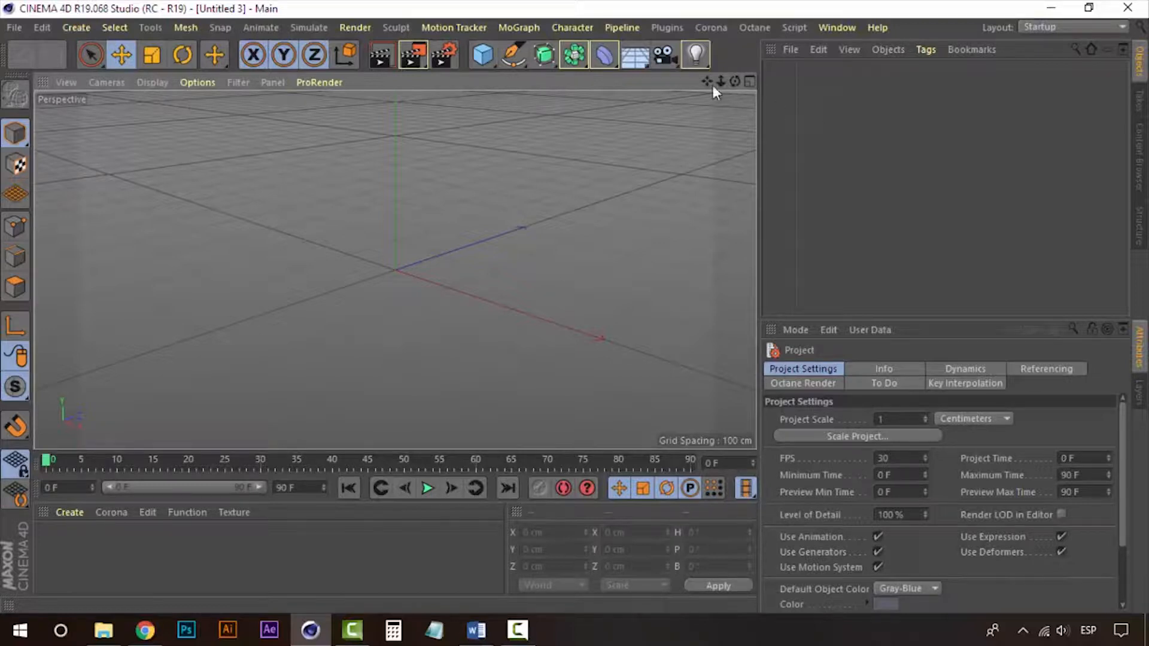
left_click(574, 55)
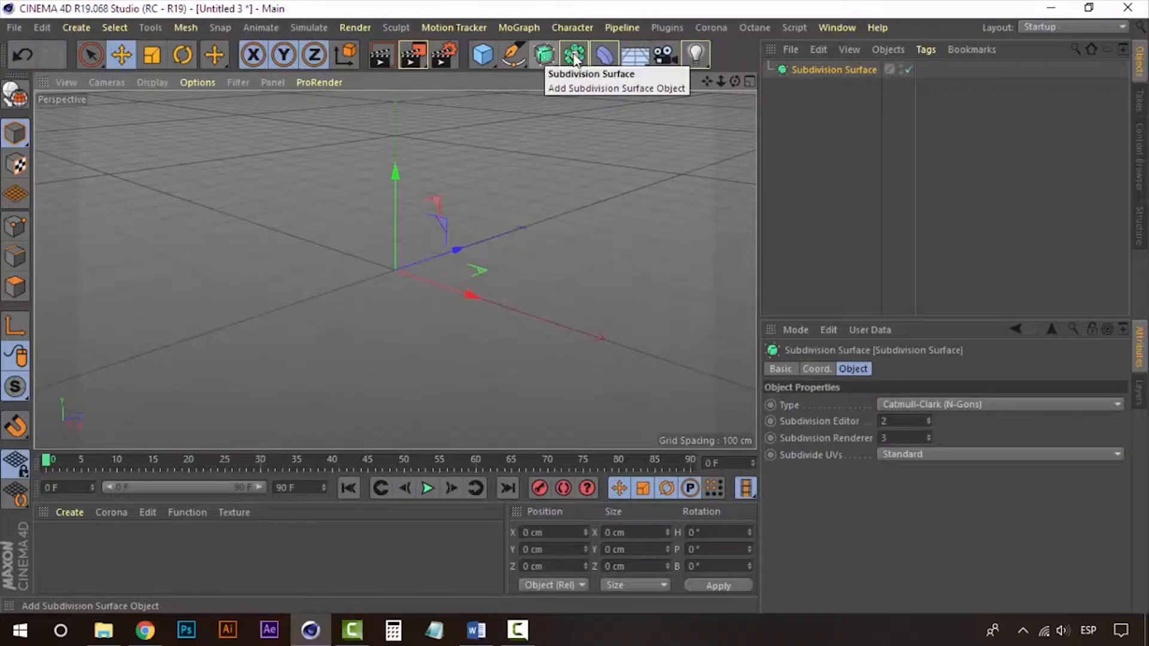
key("ctrl+z")
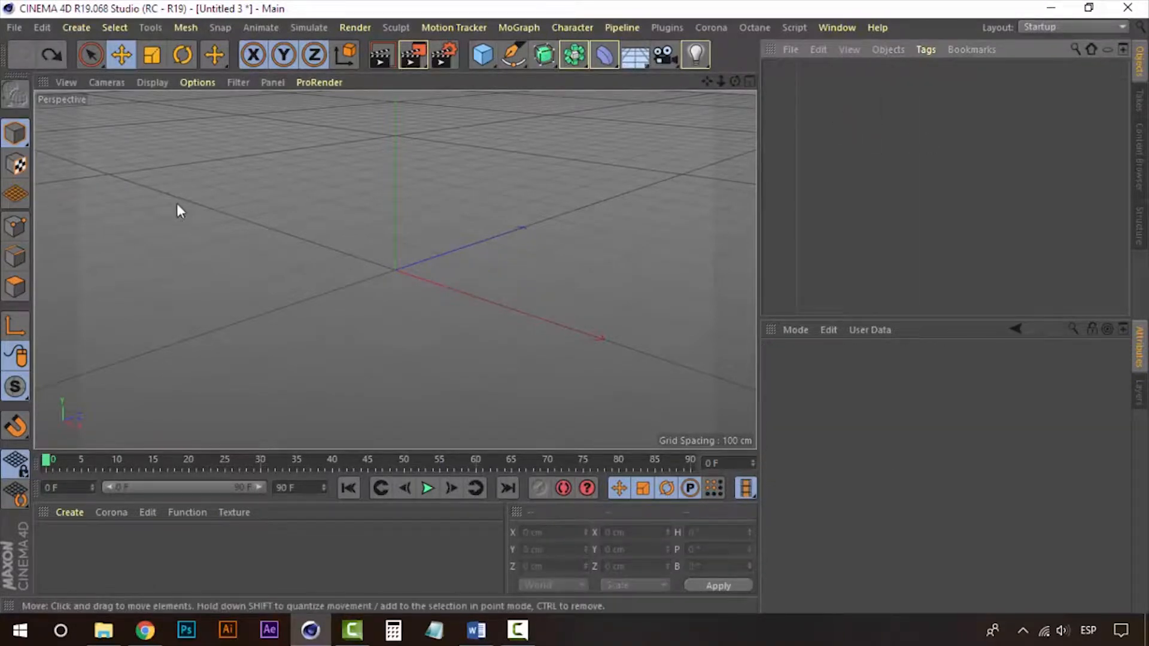
left_click(482, 57)
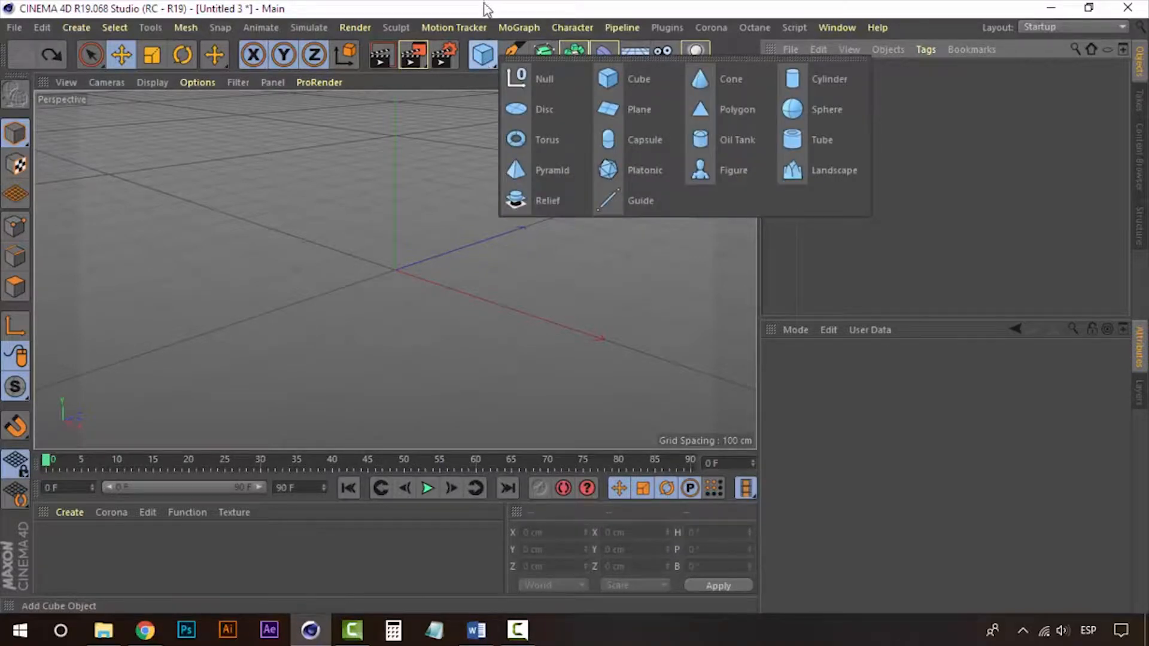
left_click(484, 38)
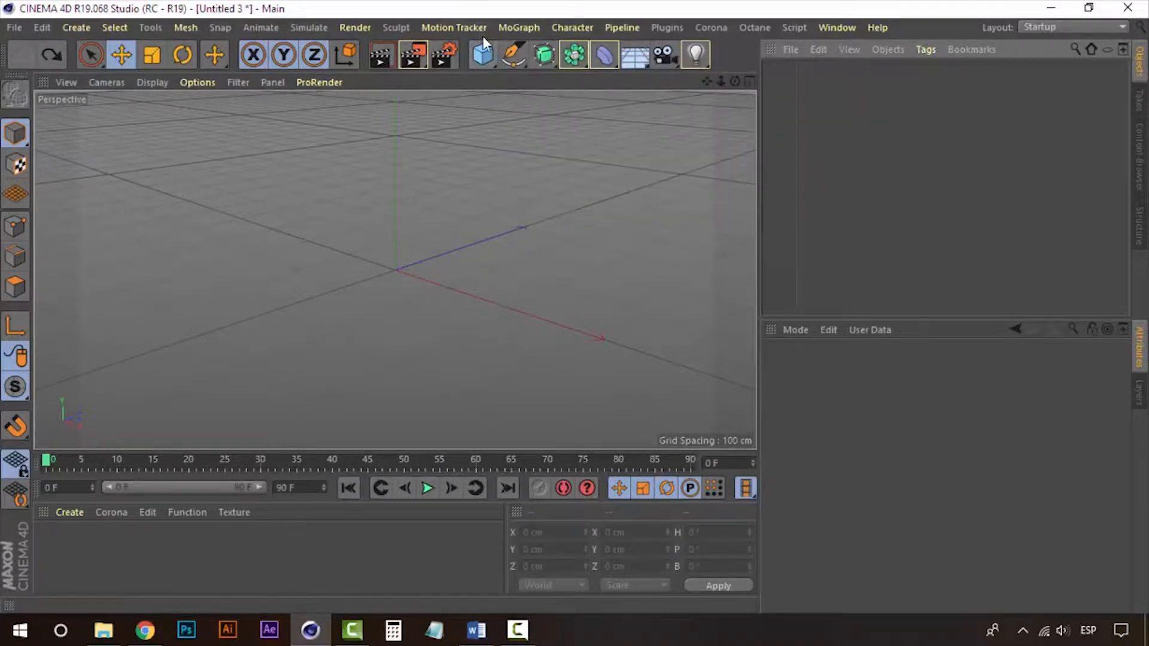
left_click(482, 57)
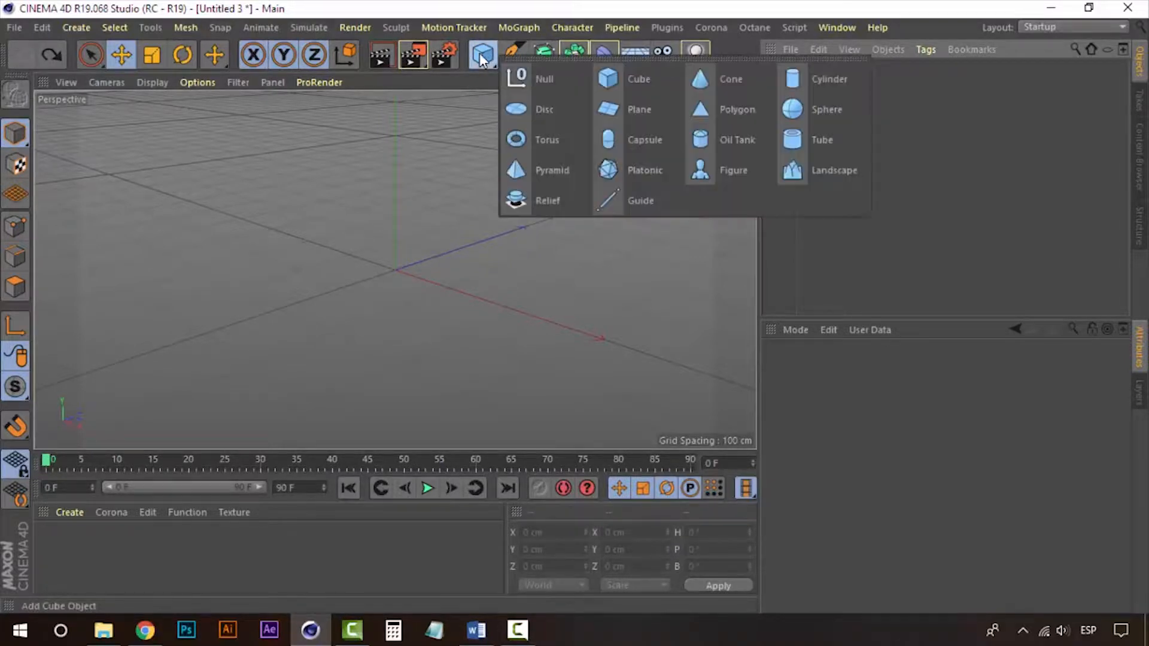
left_click(637, 87)
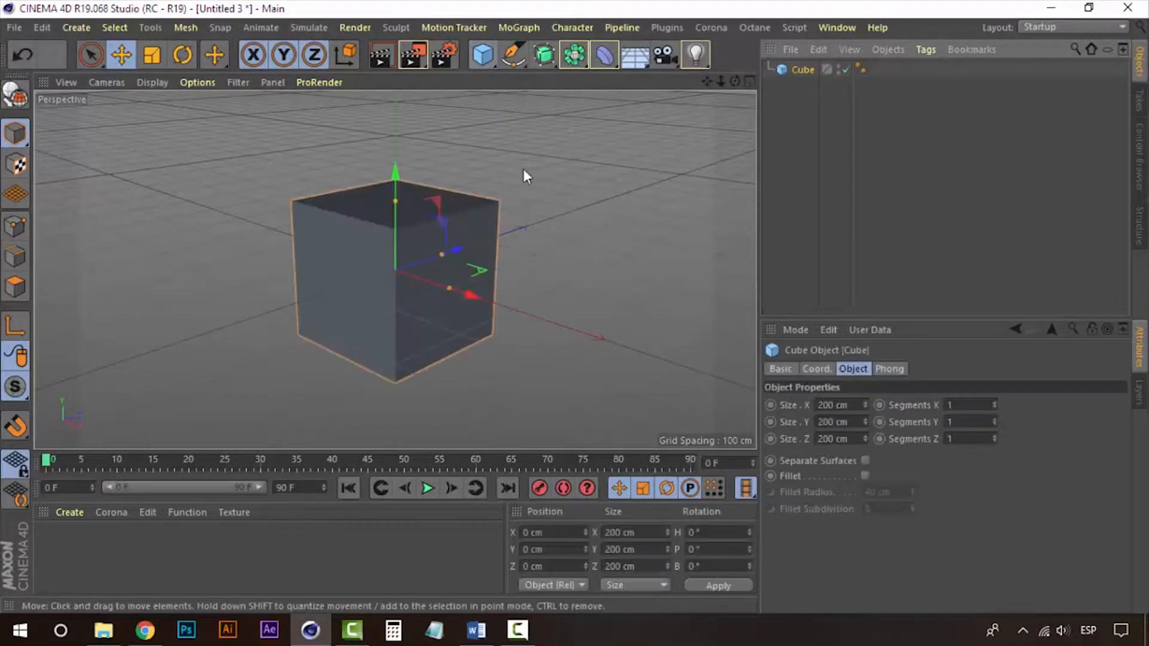
key("ctrl+z")
Add a Cube primitive at the scene origin and select it with the Move tool active
left_click(82, 30)
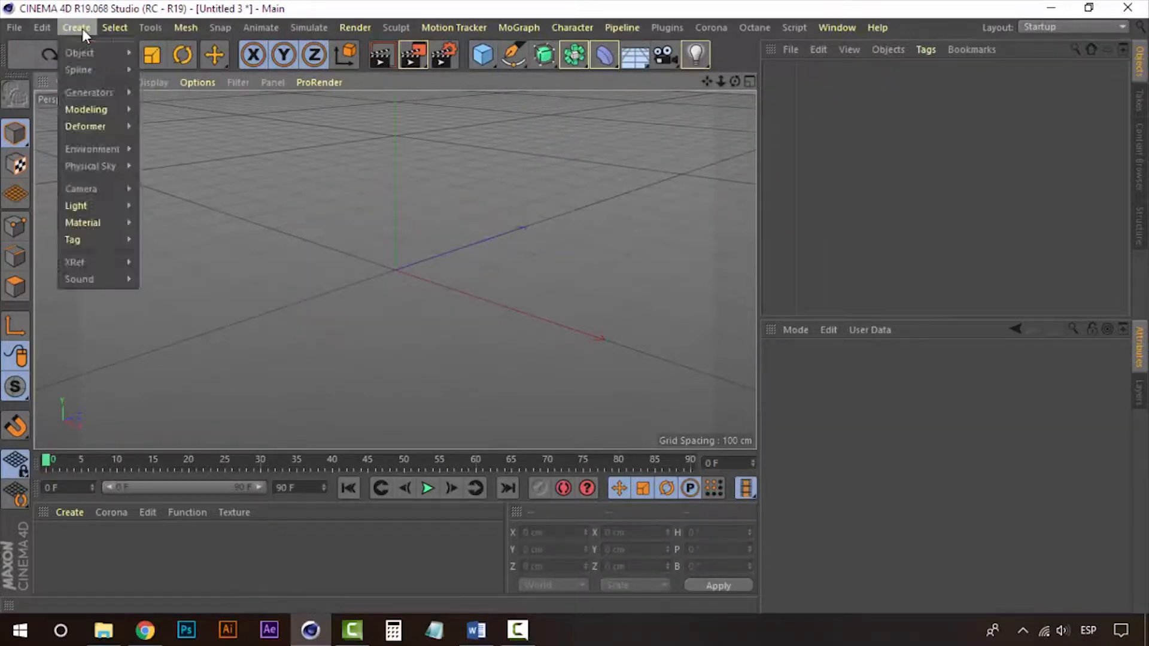
mouse_move(89, 51)
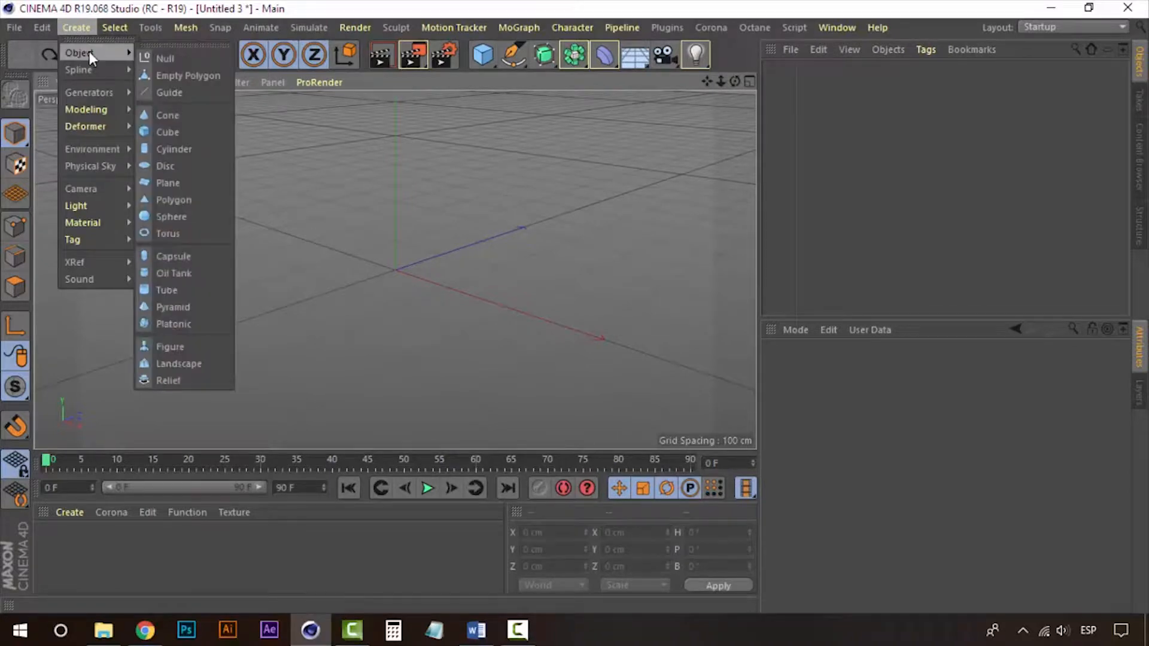
left_click(167, 133)
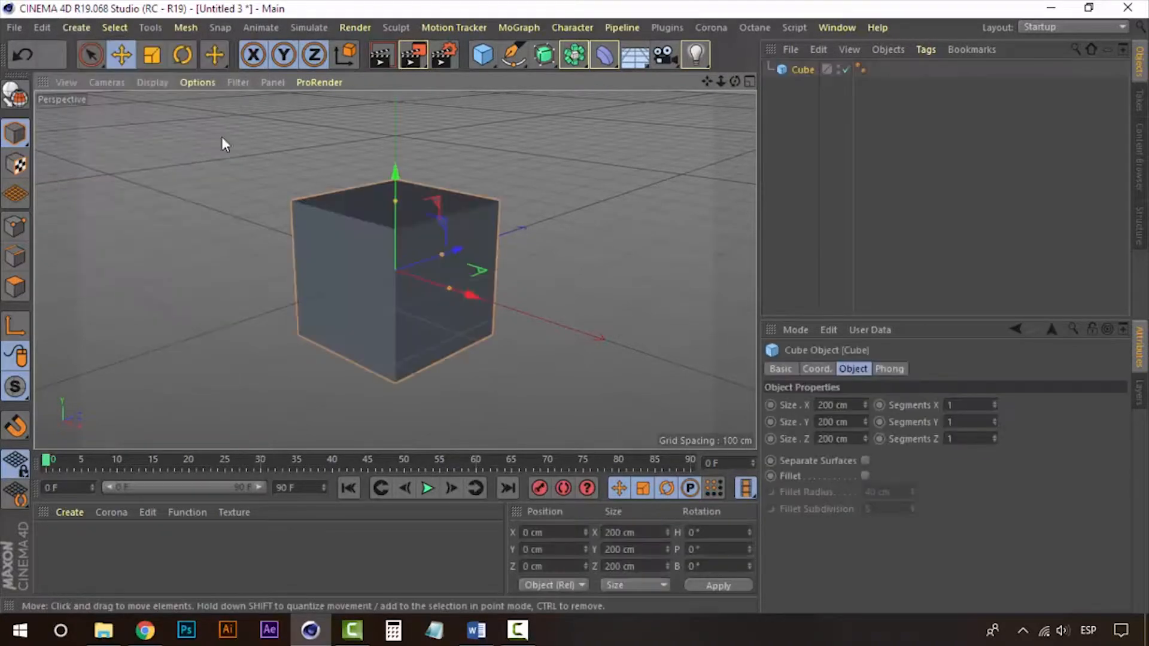
left_click(122, 54)
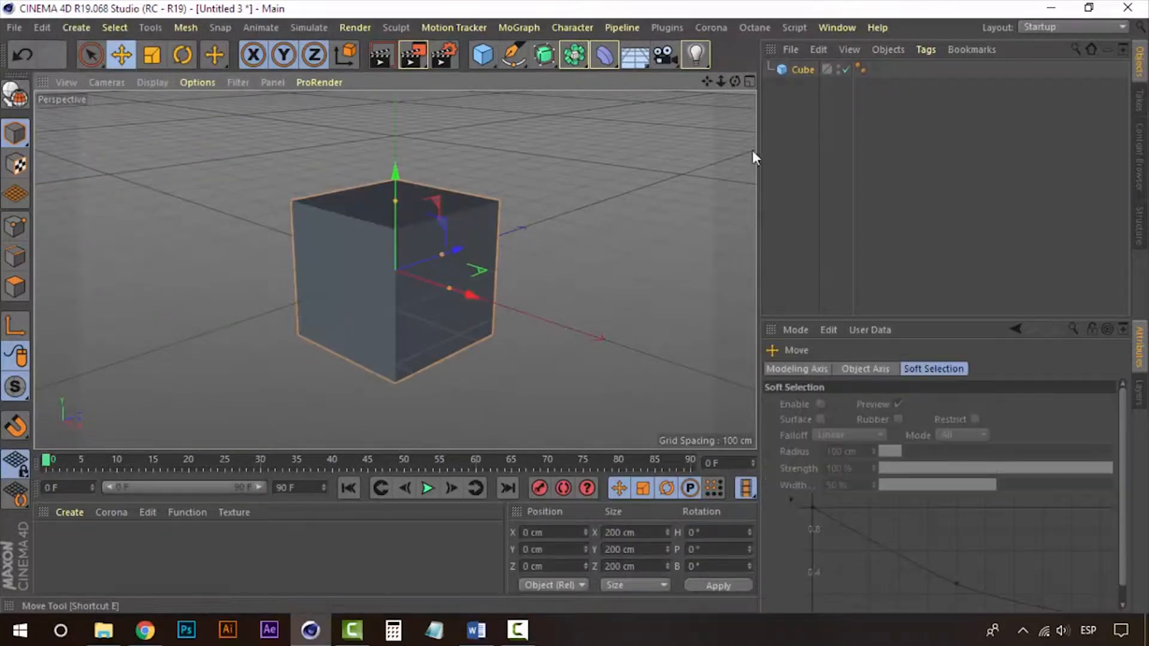
left_click(790, 61)
left_click(796, 70)
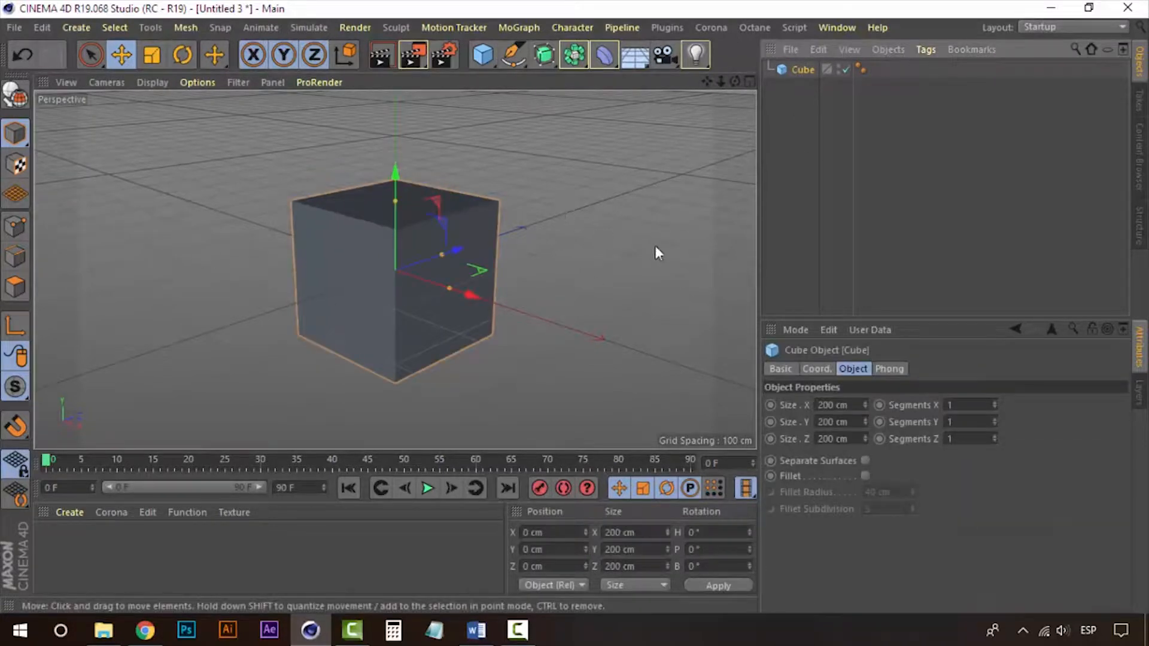
Try narrowing the cube to about 81 cm in X and resizing it along another axis, and undo both changes
left_click_drag(365, 269, 430, 313, "alt")
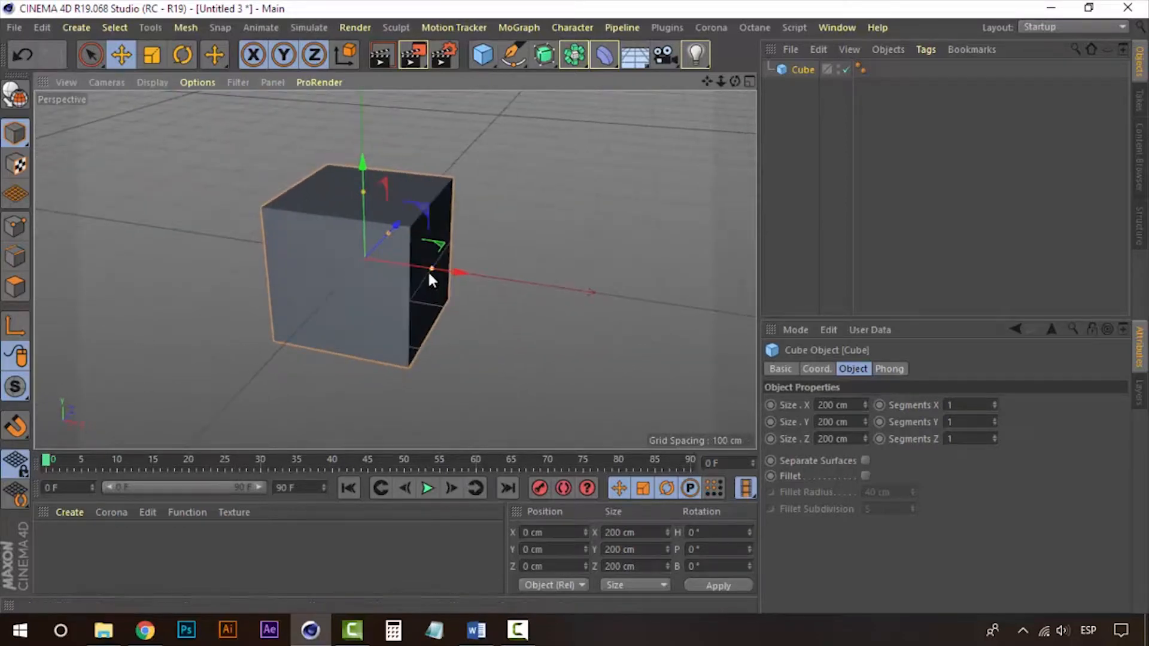
left_click_drag(430, 274, 386, 288)
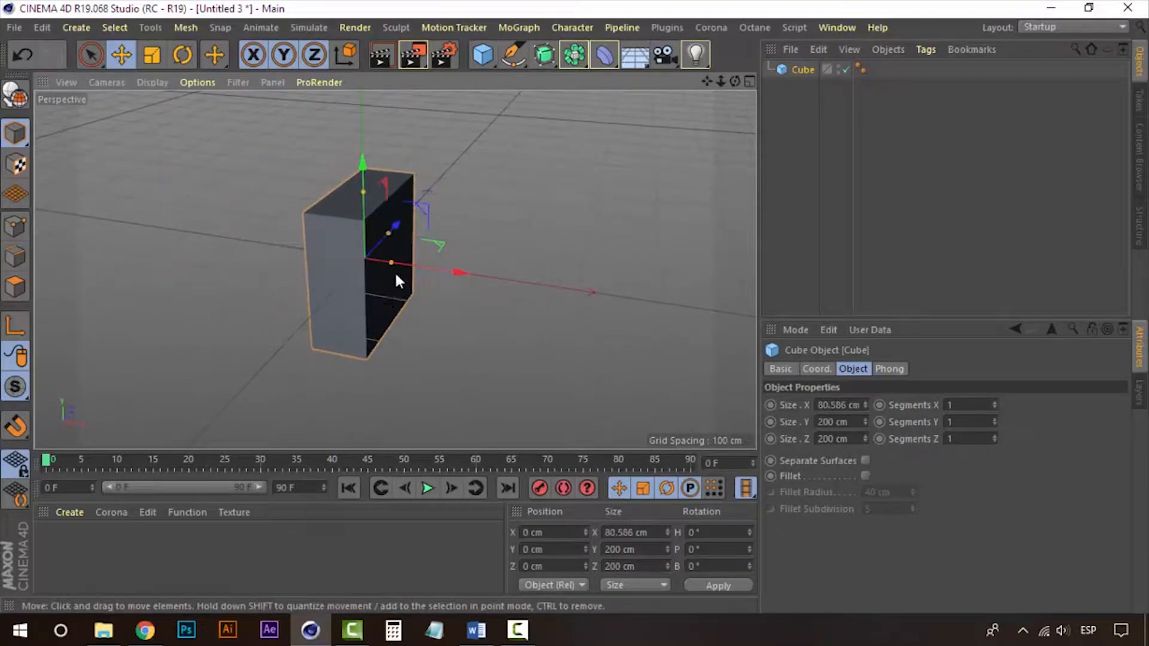
key("ctrl+z")
left_click_drag(389, 233, 364, 157)
key("ctrl+z")
key("ctrl+z")
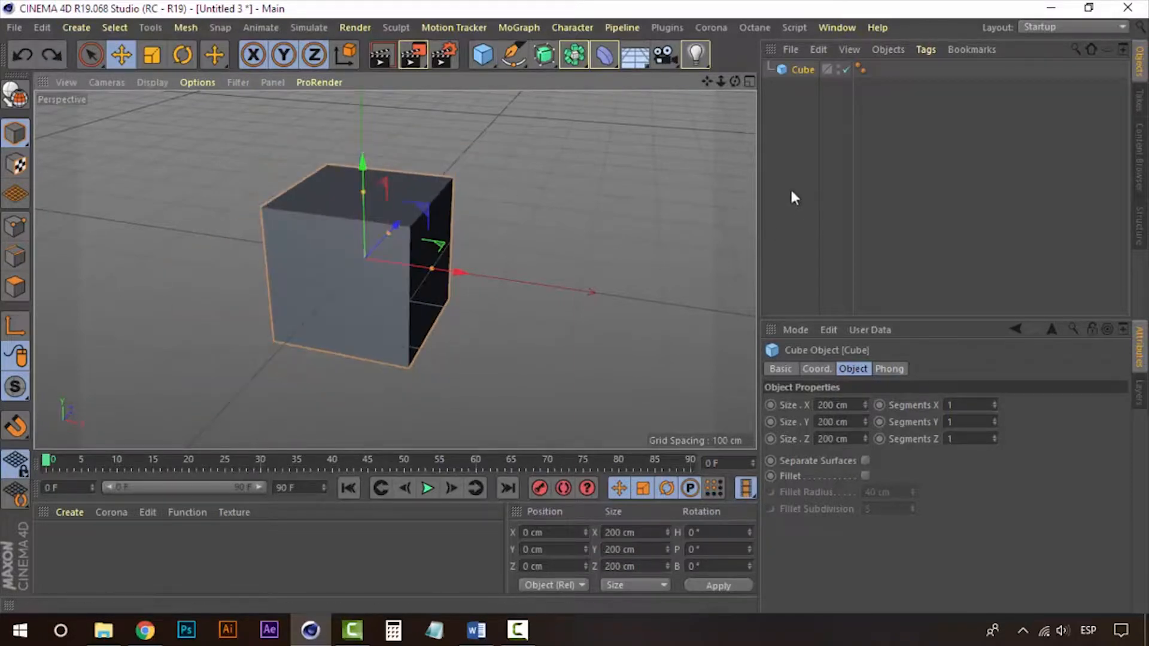
left_click(796, 113)
left_click(802, 70)
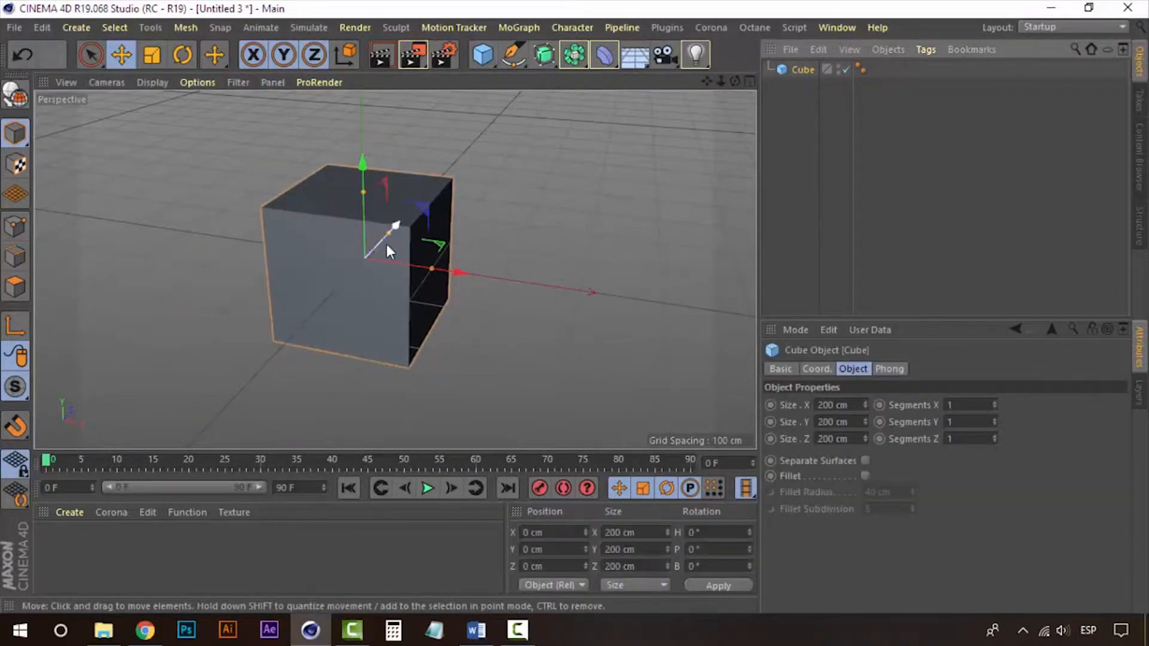
left_click_drag(386, 243, 390, 274, "alt")
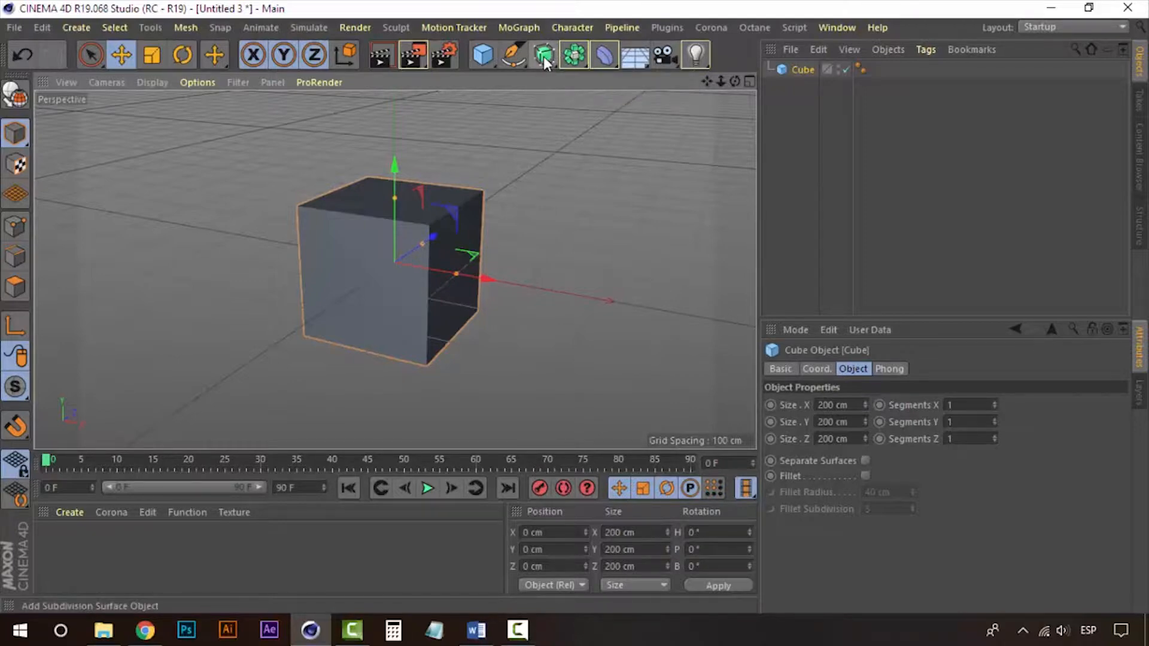
left_click(544, 53)
key("Delete")
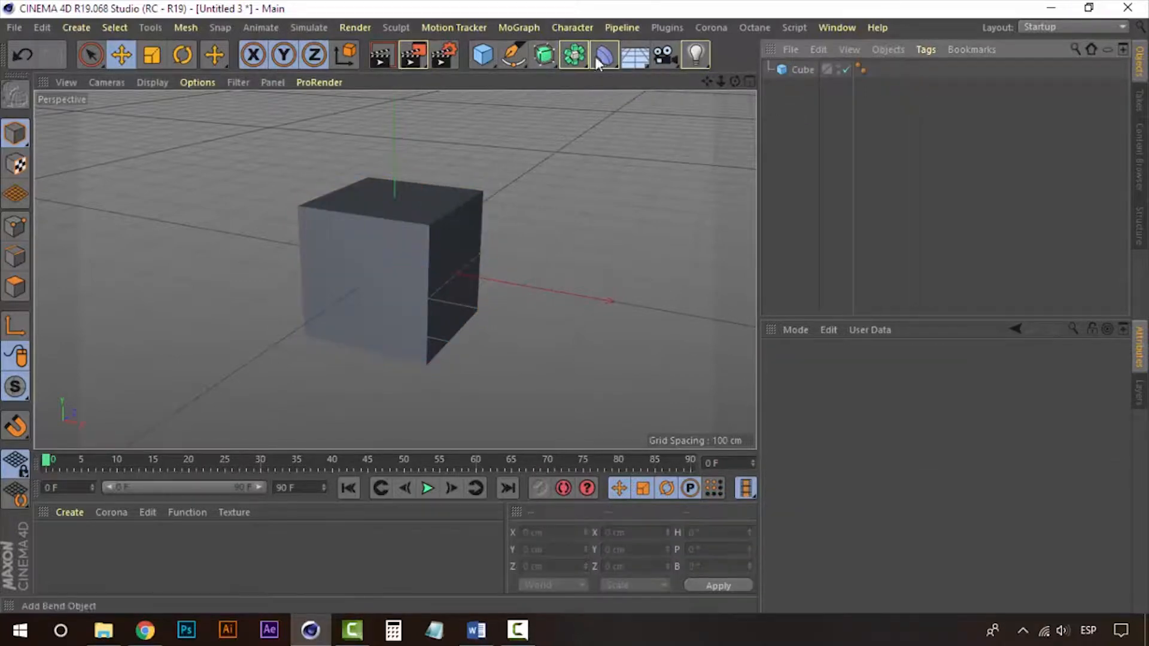
left_click(545, 53)
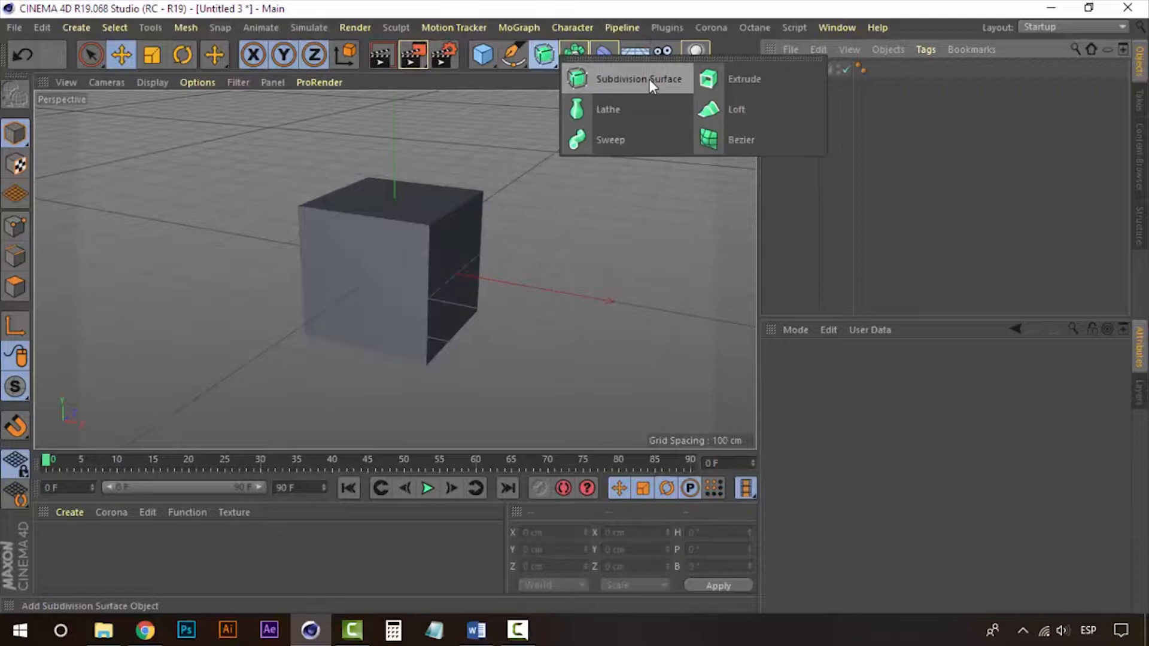
left_click(649, 79)
key("Delete")
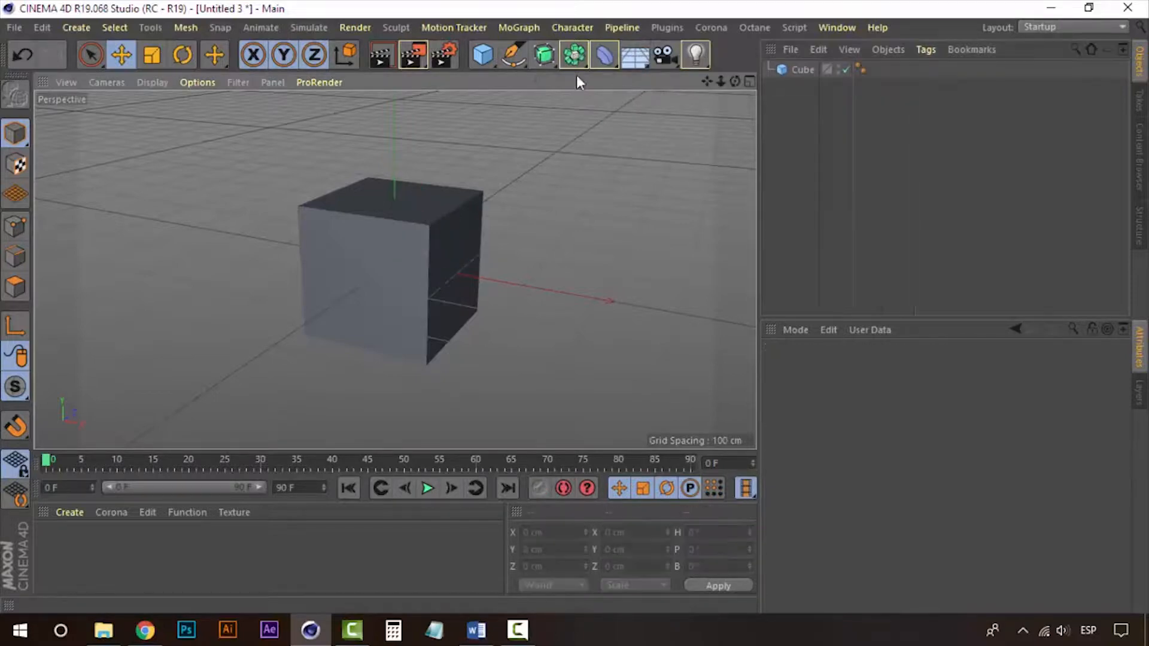
Add a Subdivision Surface generator and make the cube its child
left_click(87, 30)
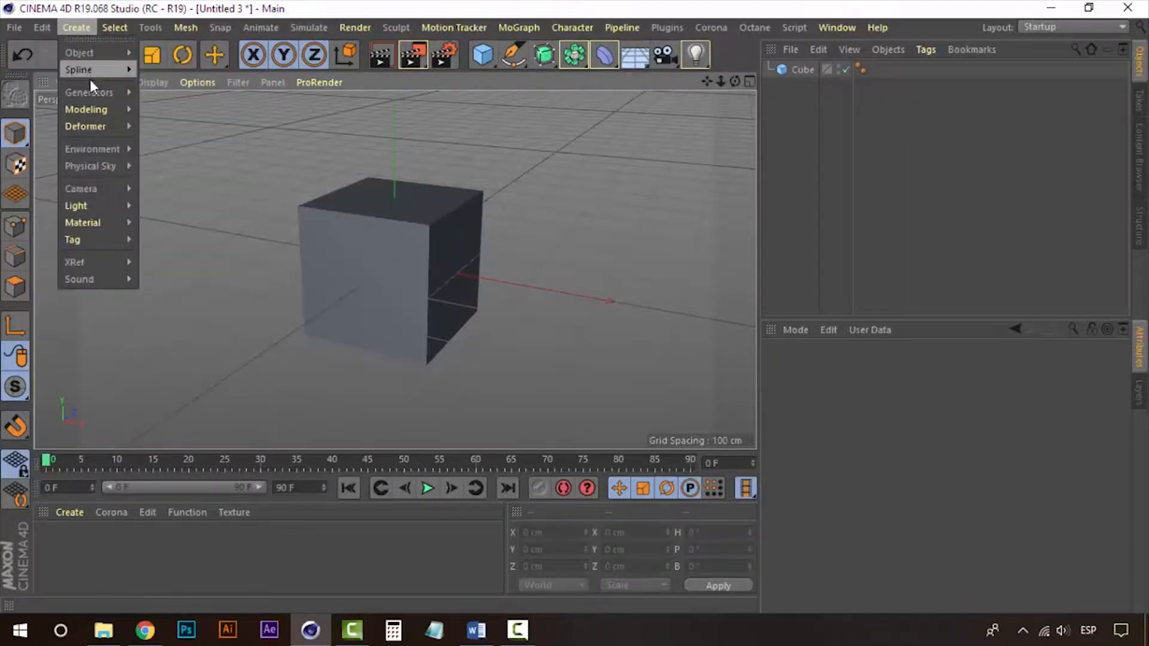
mouse_move(79, 129)
mouse_move(106, 109)
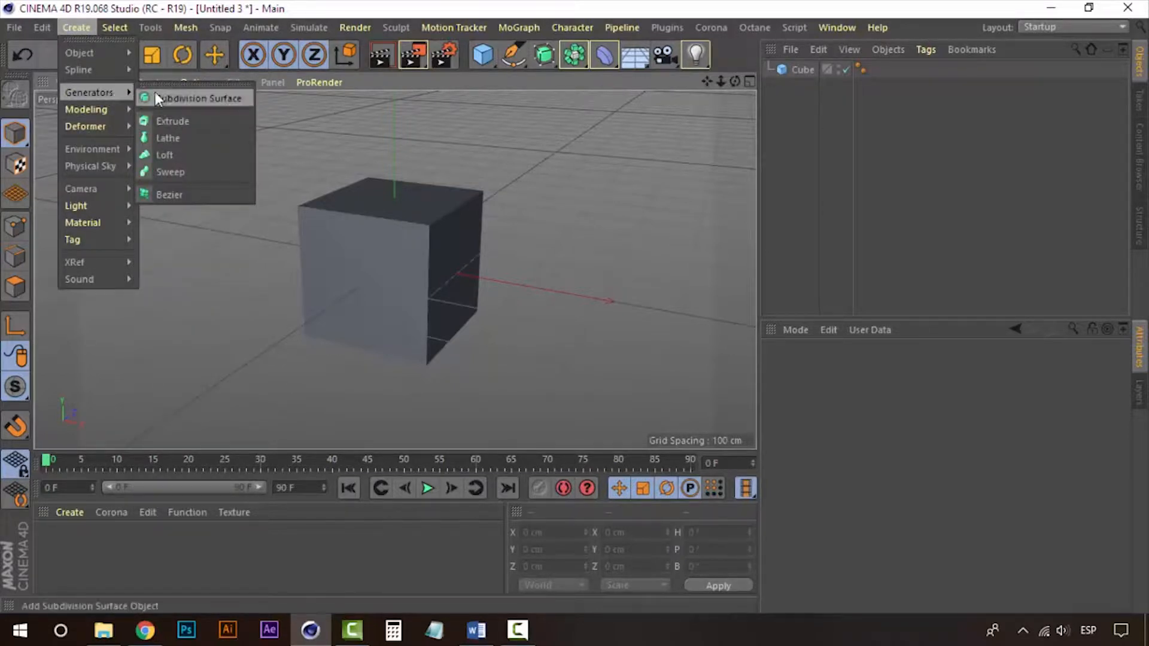
left_click(181, 102)
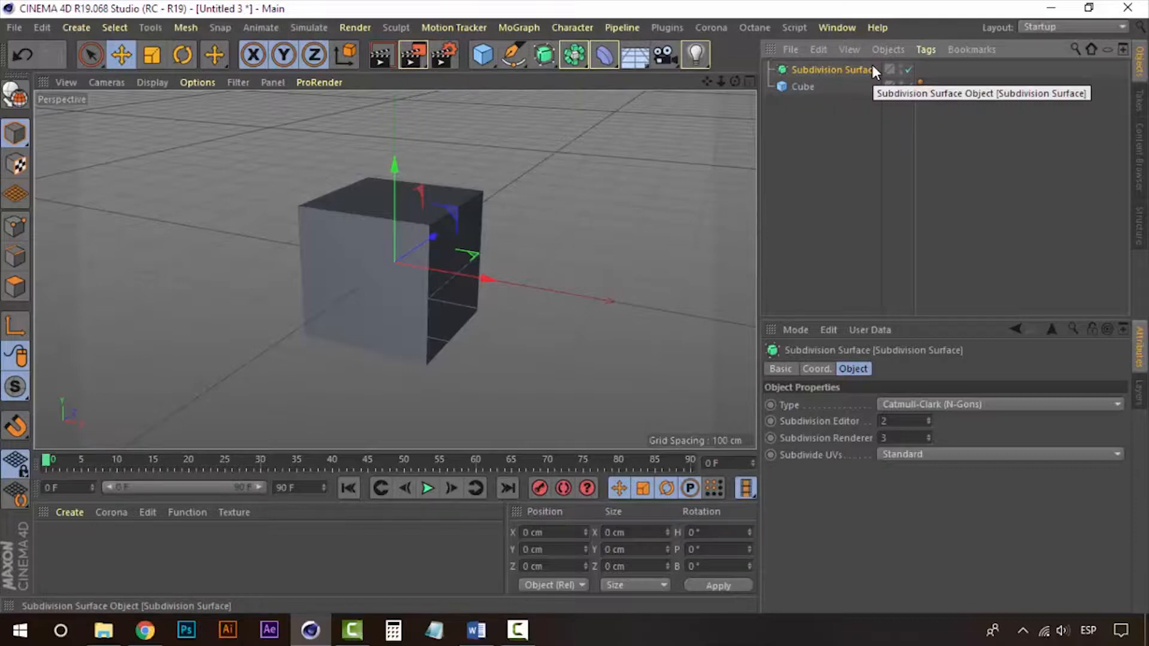
left_click(802, 87)
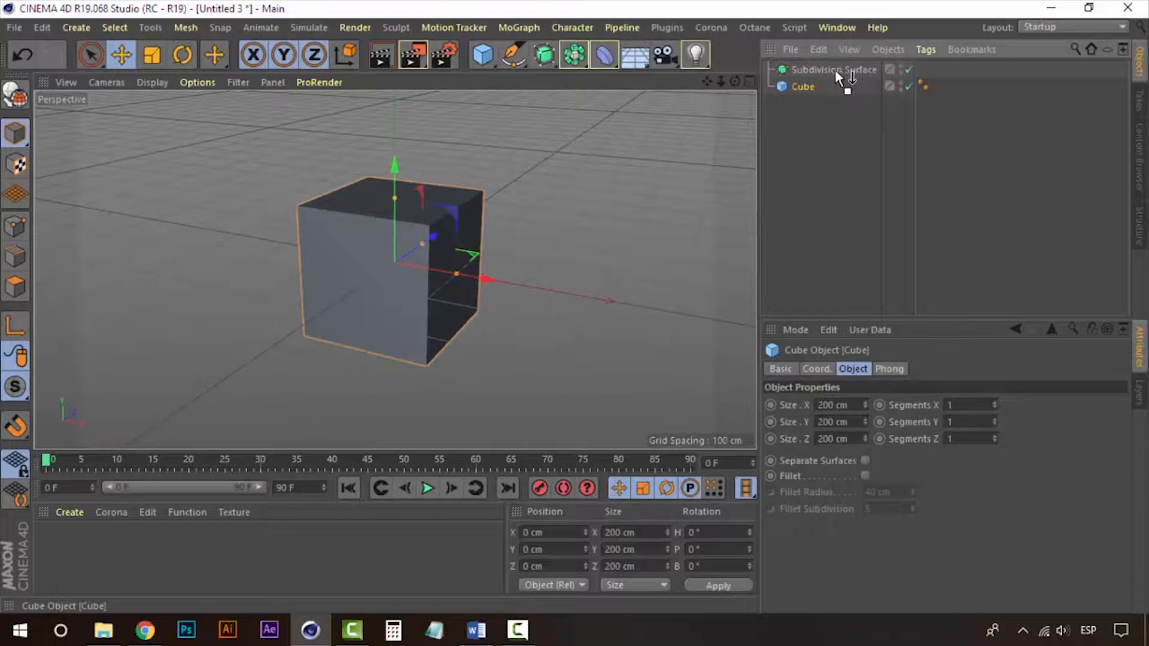
left_click_drag(835, 69, 835, 69)
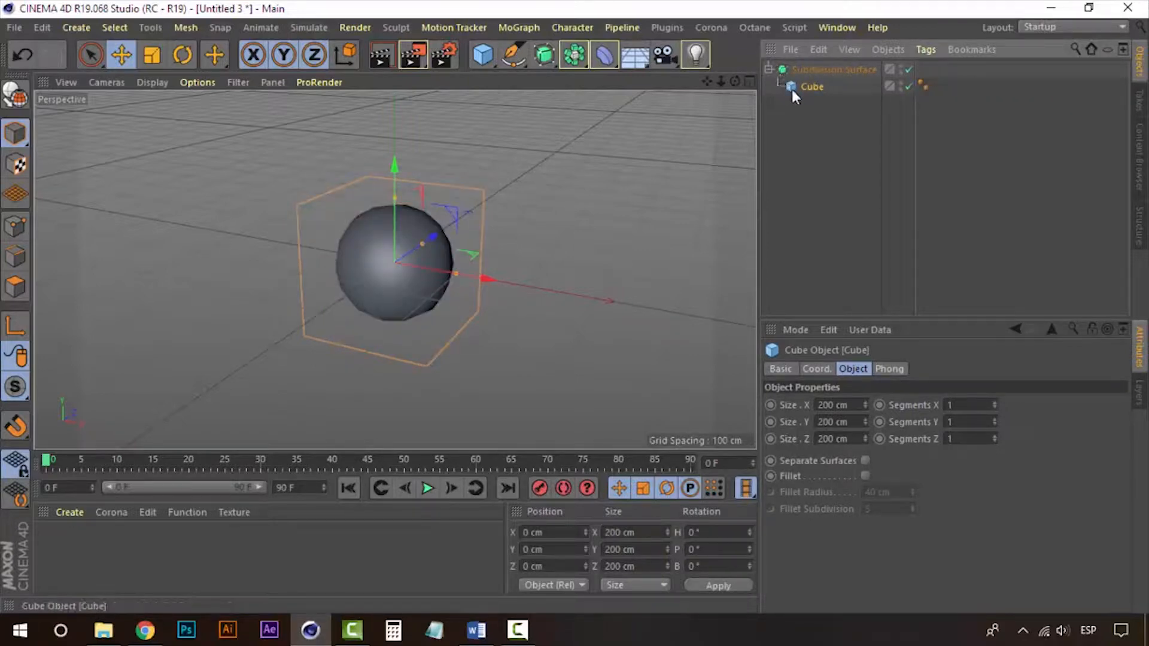
Examine the smoothed cube from several angles, comparing the outlines and properties of the Subdivision Surface and its child cube
left_click(838, 69)
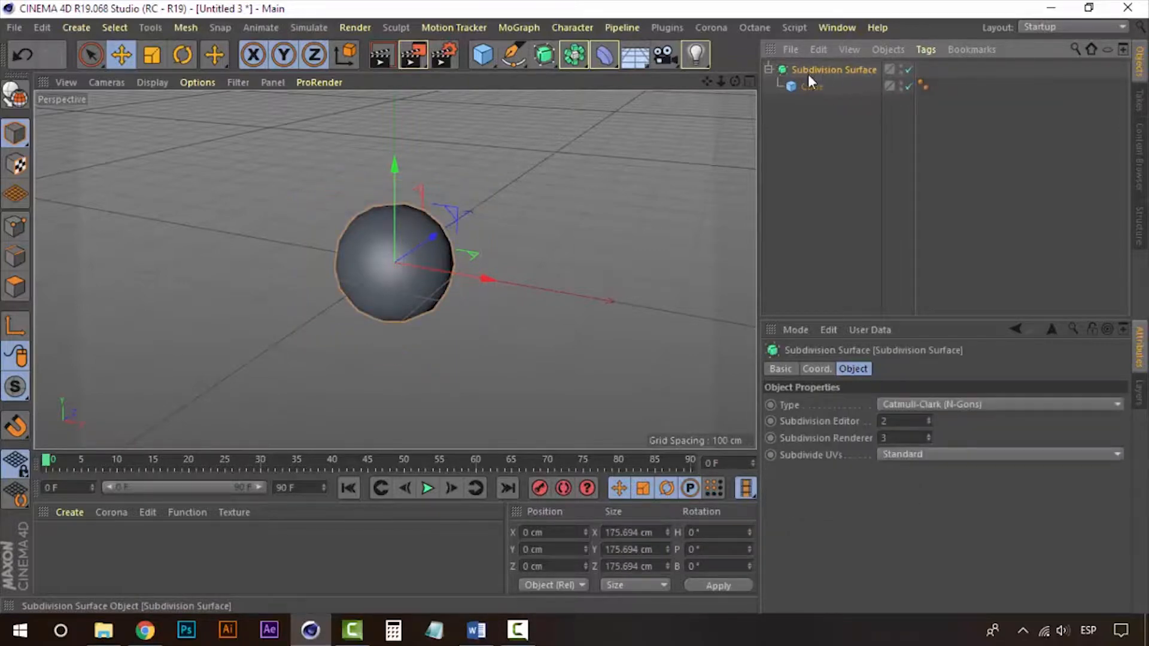
left_click(815, 87)
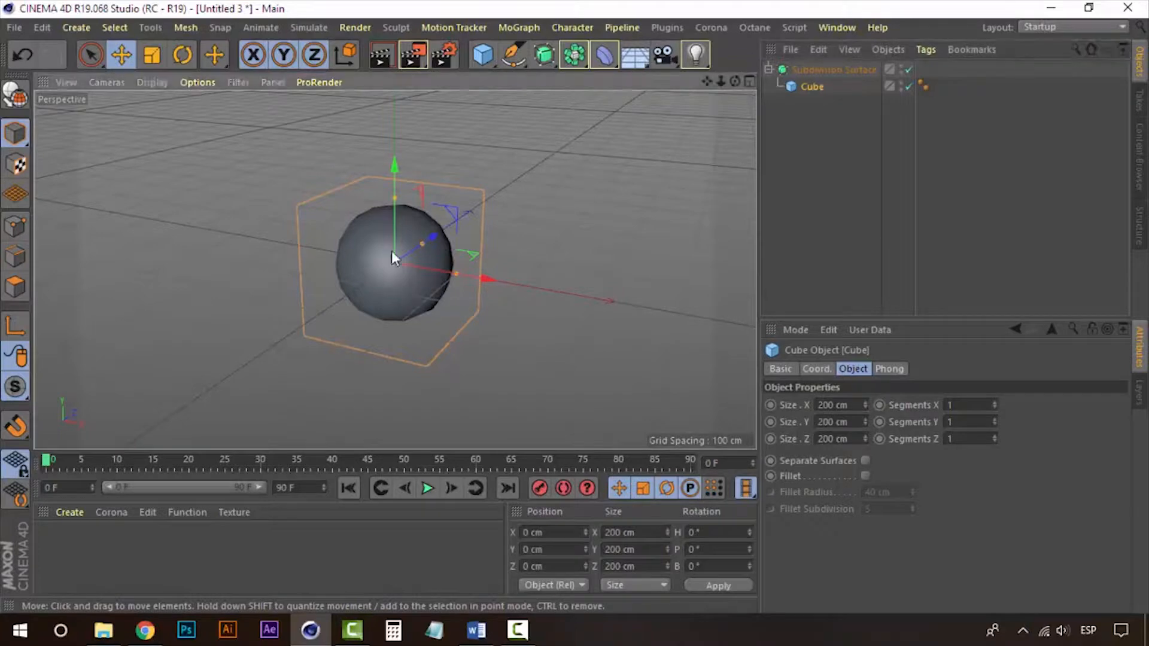
left_click_drag(391, 250, 340, 229, "alt")
scroll(398, 294, "up", 5)
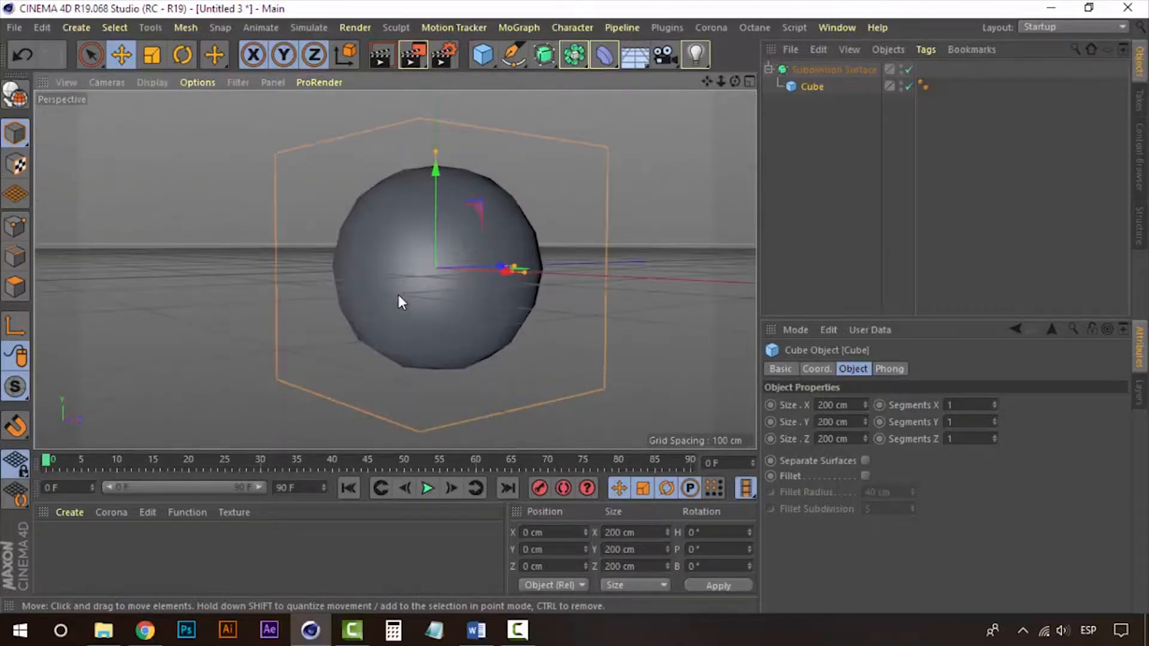
left_click_drag(397, 295, 429, 264, "alt")
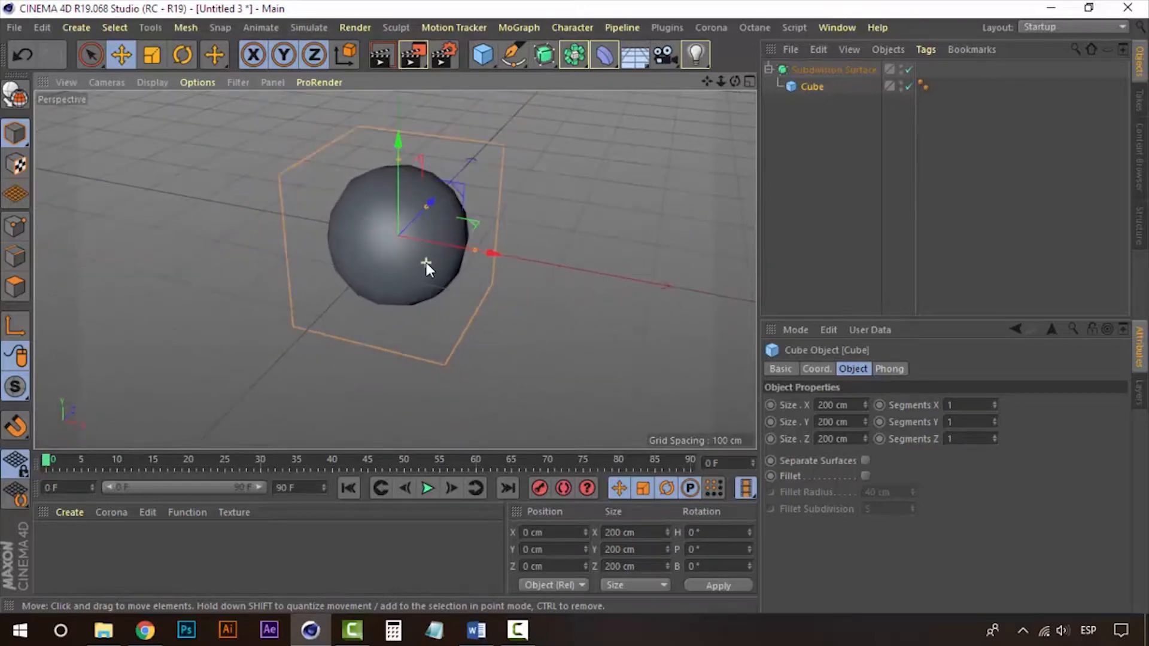
scroll(432, 244, "down", 2)
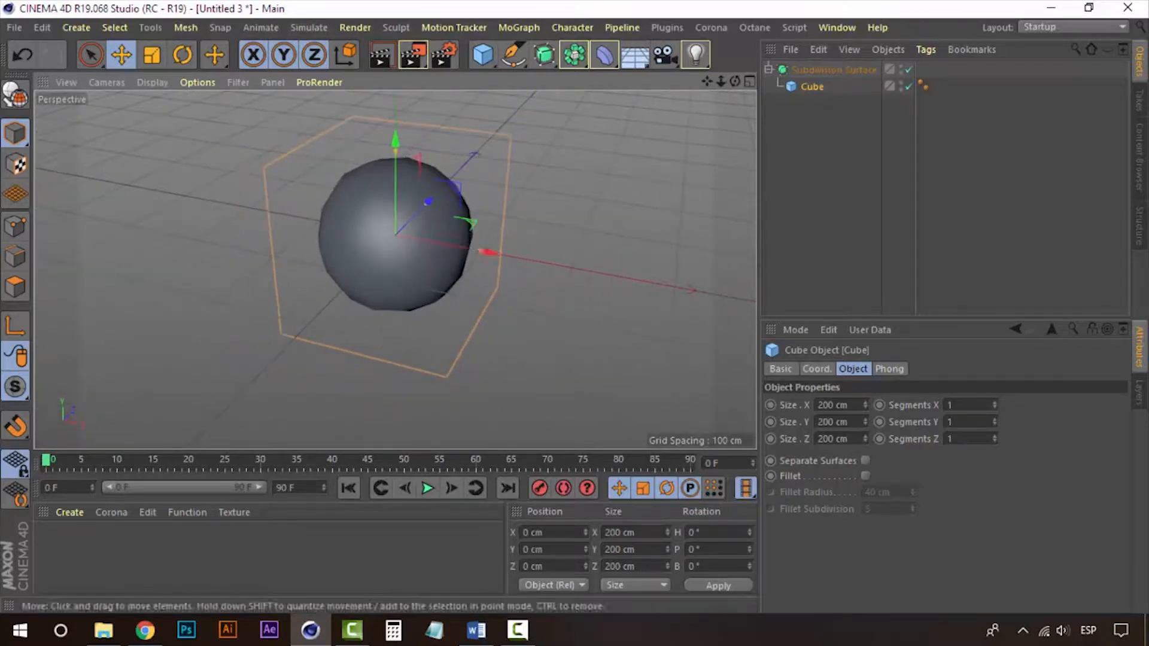
left_click(839, 69)
left_click(816, 85)
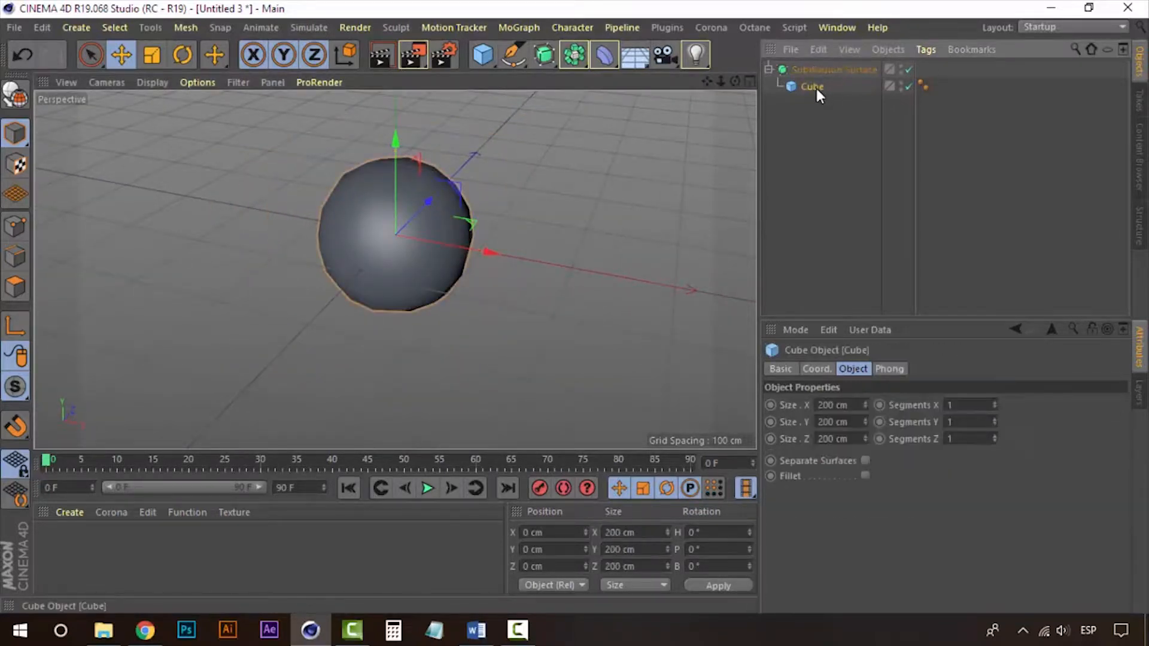
left_click(821, 70)
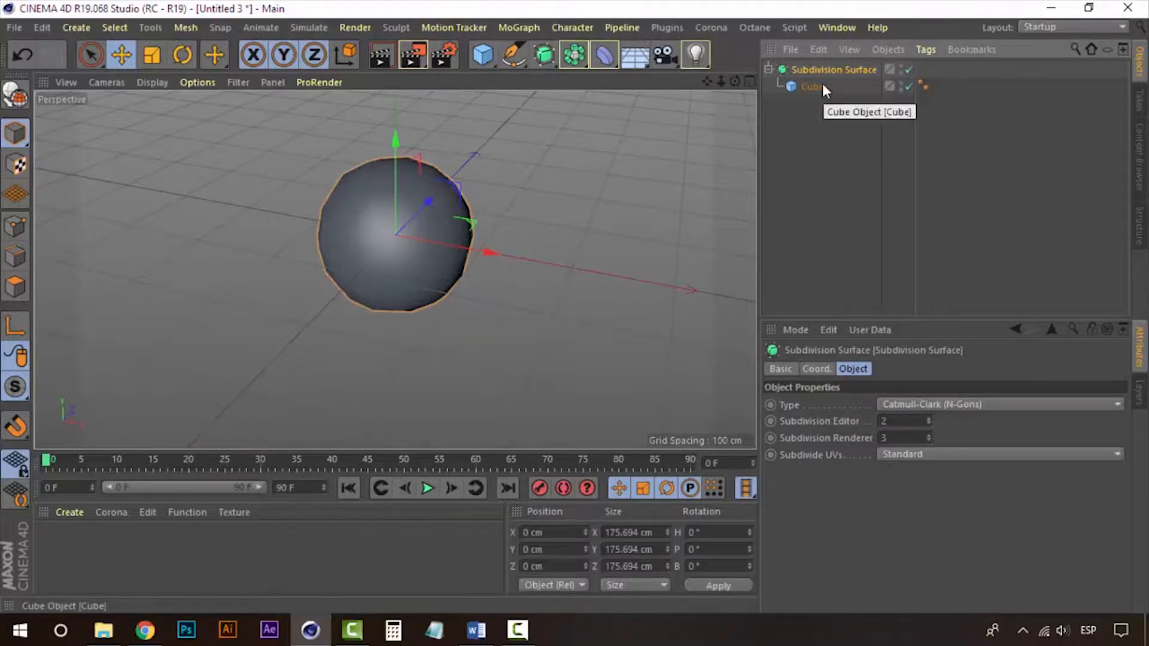
left_click_drag(546, 217, 464, 245, "alt")
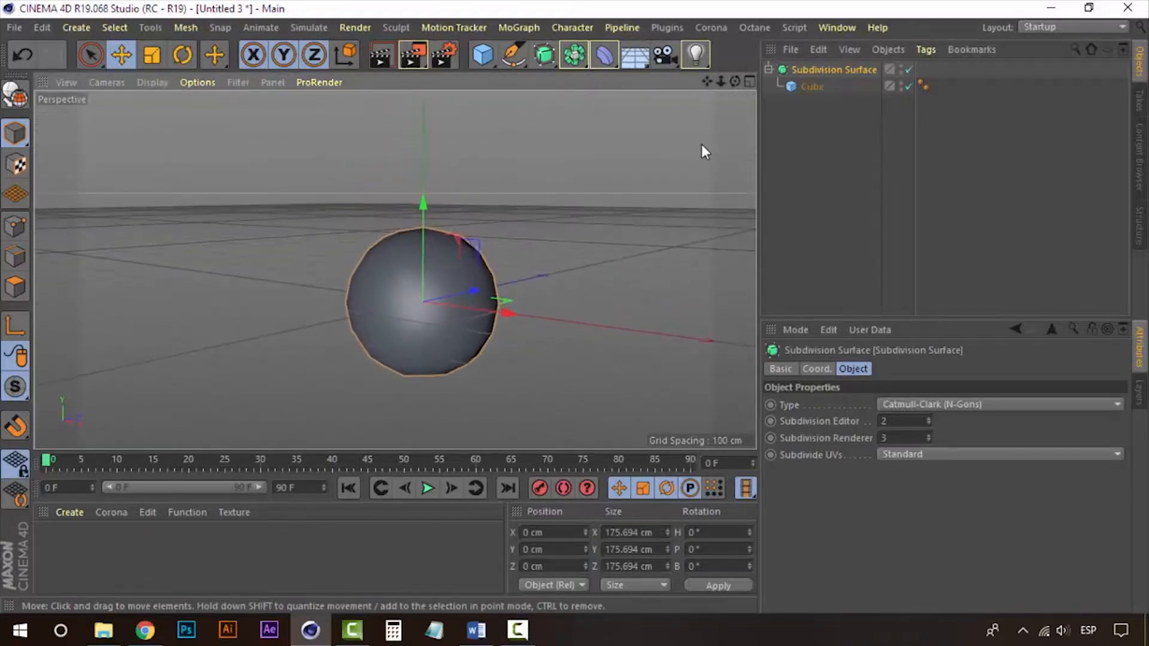
left_click(817, 83)
left_click(817, 72)
left_click(817, 87)
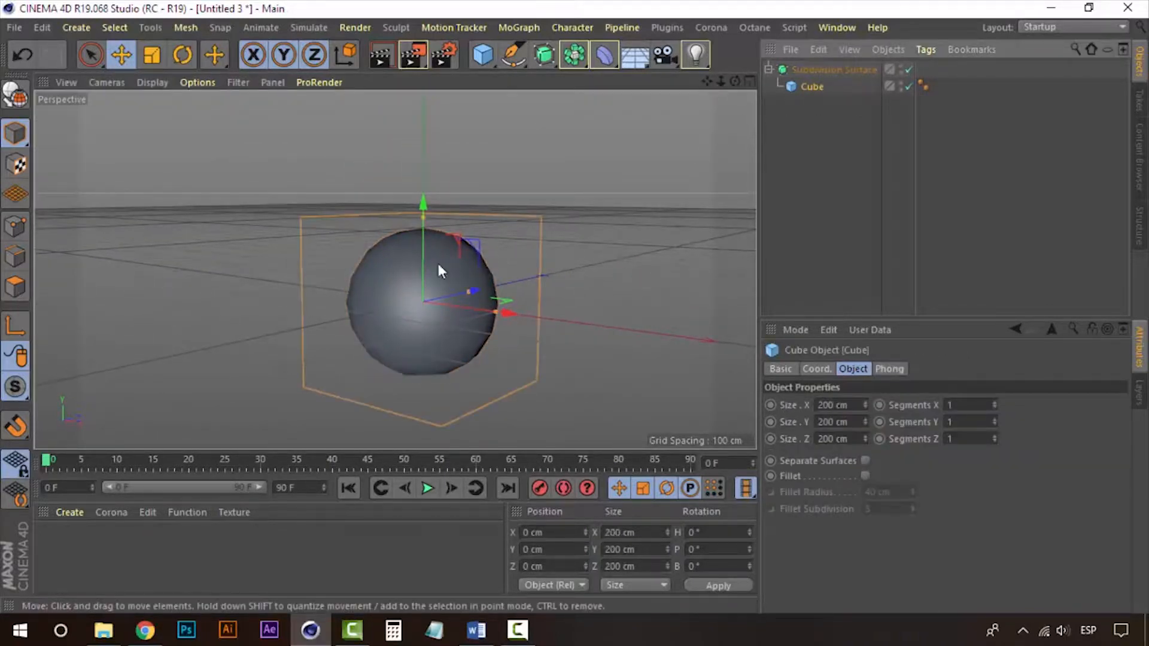
Add a Sphere primitive about 255 cm along X beside the smoothed cube, try resizing it, and delete it
left_click_drag(483, 58, 818, 123)
left_click_drag(505, 312, 655, 338)
middle_click_drag(655, 332, 472, 298, "alt")
left_click_drag(440, 289, 482, 301, "alt")
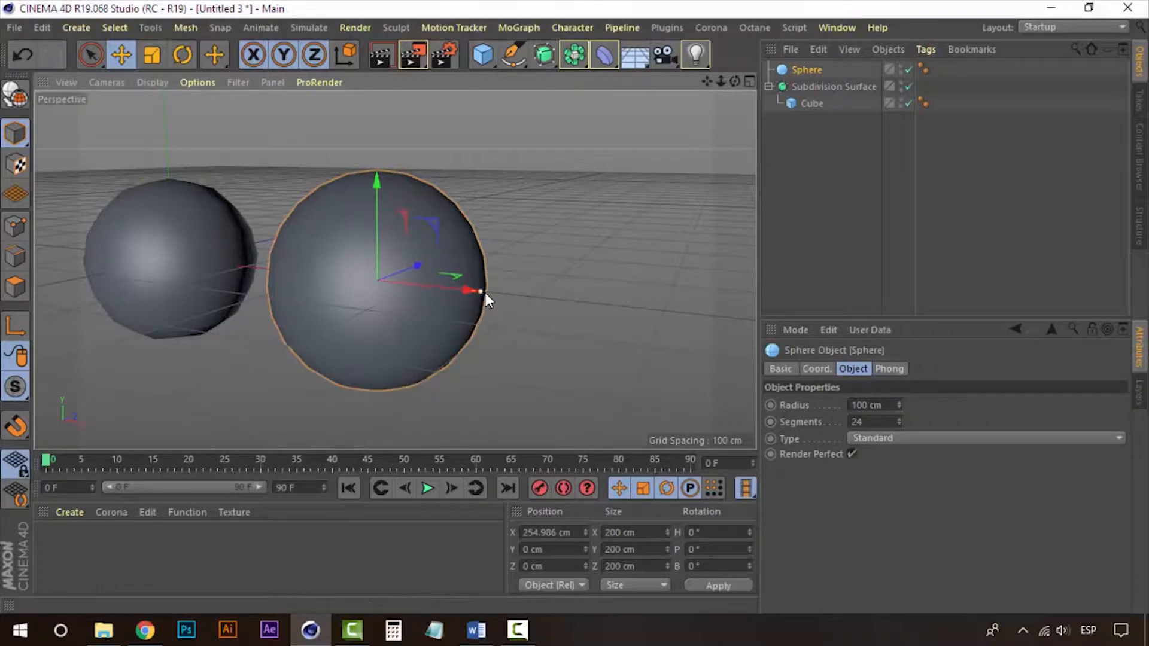
left_click_drag(482, 293, 437, 308)
left_click_drag(441, 291, 462, 293)
key("Delete")
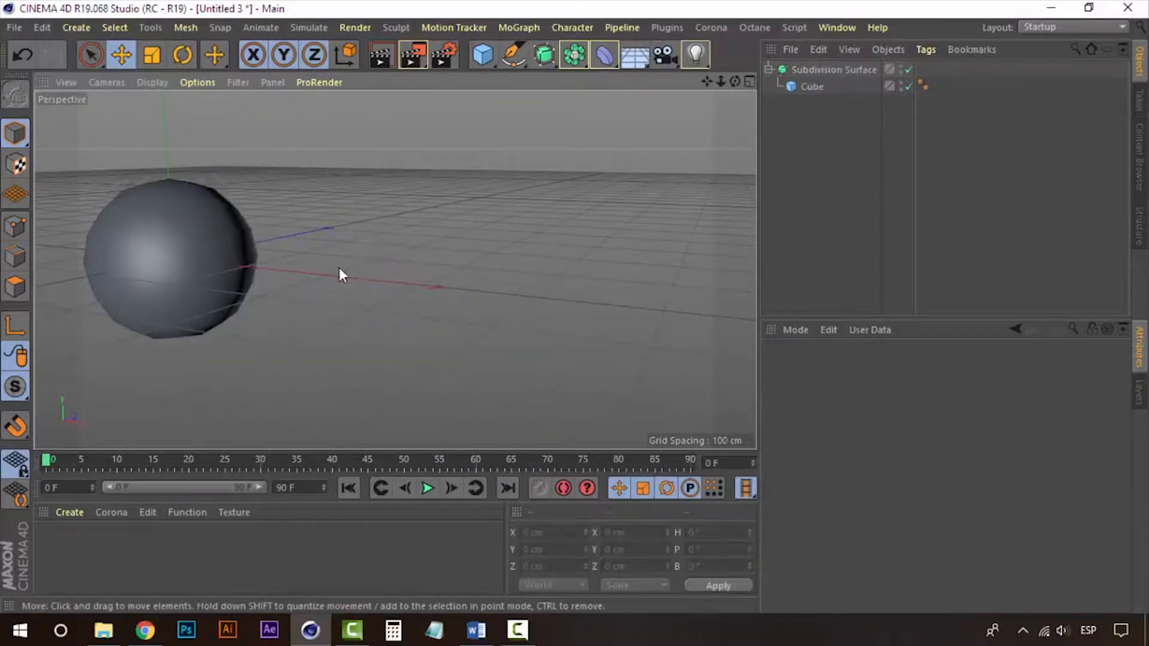
Try changing the child cube's Y and Z scale, and undo both changes
middle_click_drag(340, 268, 498, 288, "alt")
left_click(324, 264)
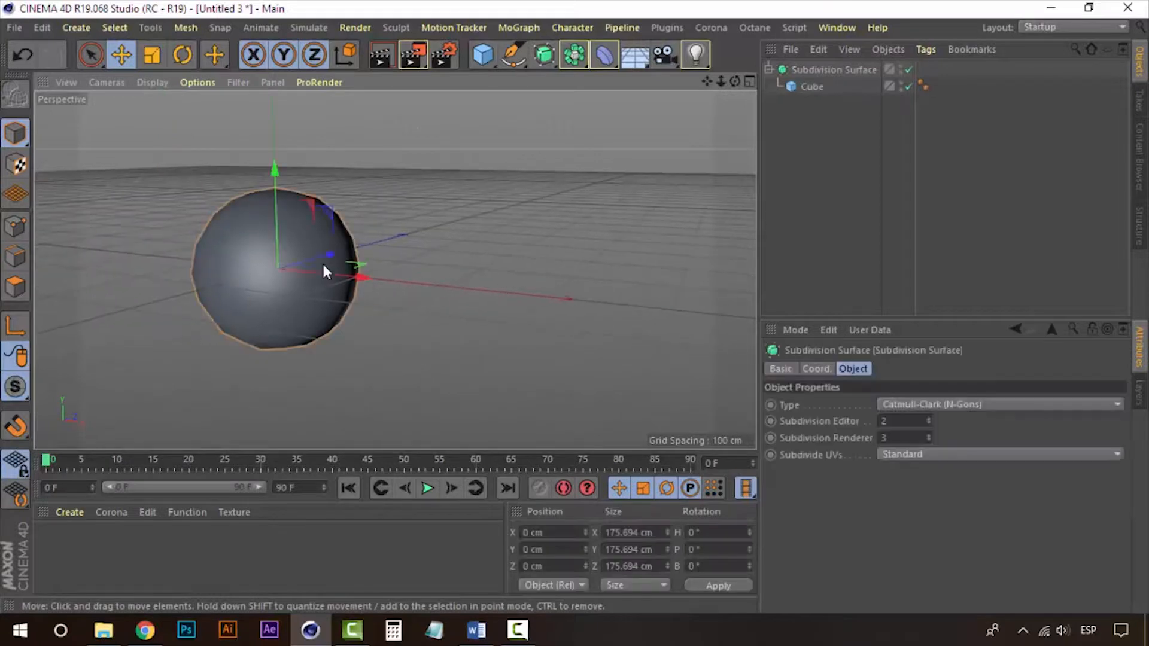
left_click(814, 87)
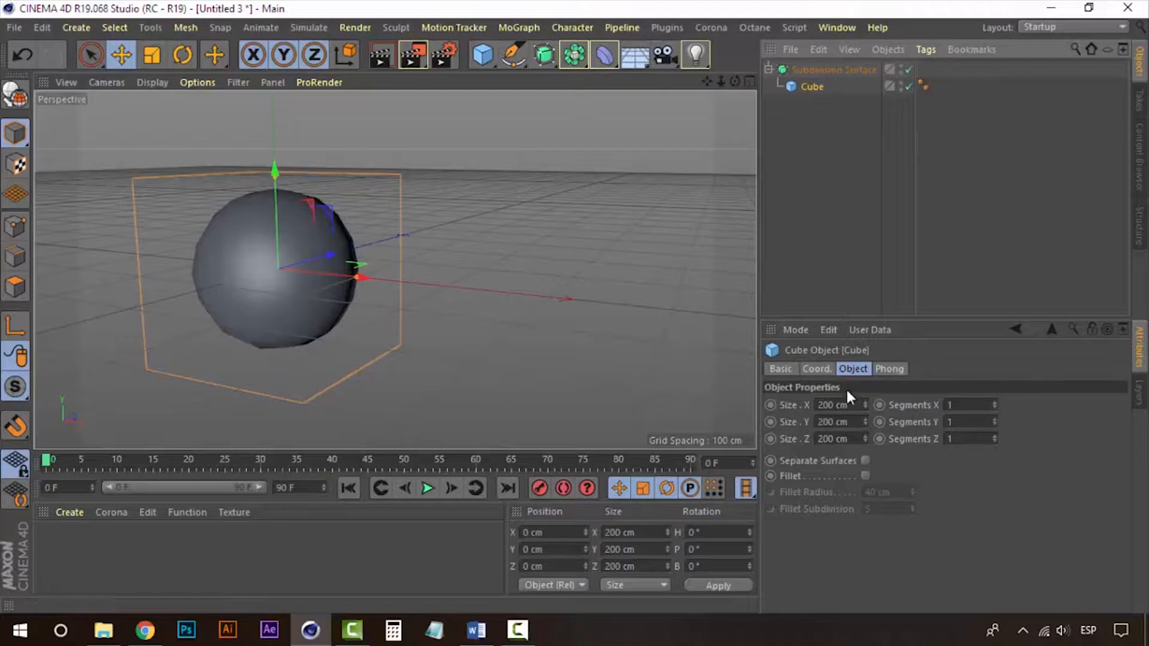
left_click(817, 370)
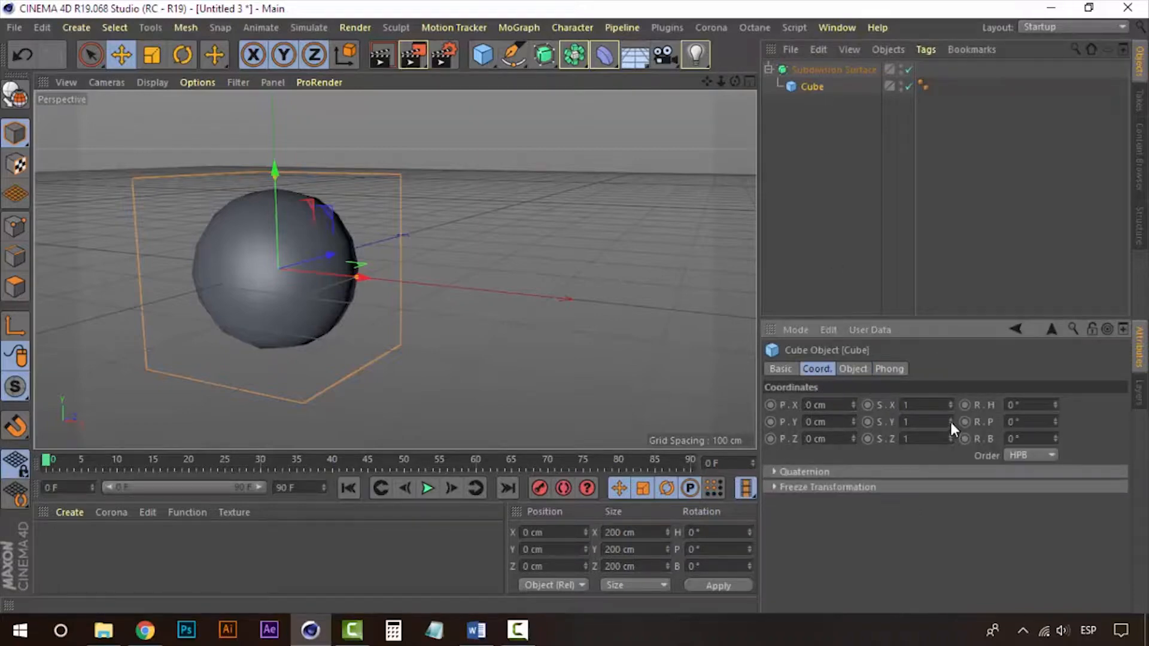
left_click_drag(950, 419, 952, 395)
key("ctrl+z")
key("ctrl+z")
key("ctrl+z")
left_click_drag(952, 439, 952, 428)
key("ctrl+z")
left_click(848, 219)
Raise the Subdivision Surface's Subdivision Editor level to 5 and inspect the smoothed shape up close
left_click(826, 70)
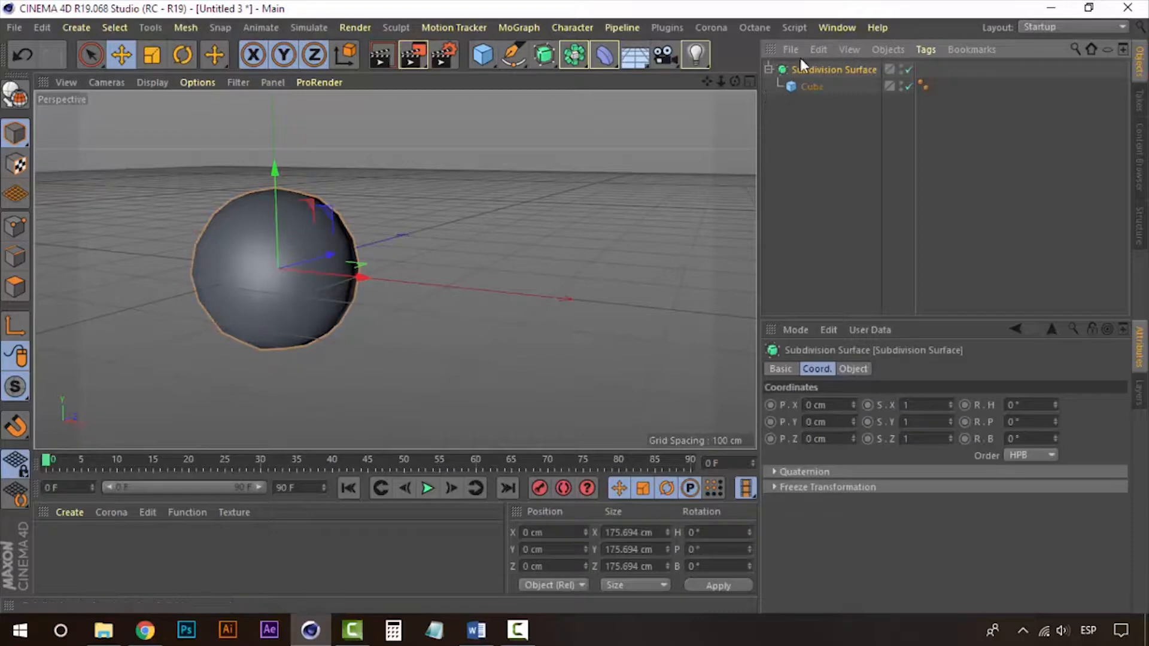
left_click(844, 370)
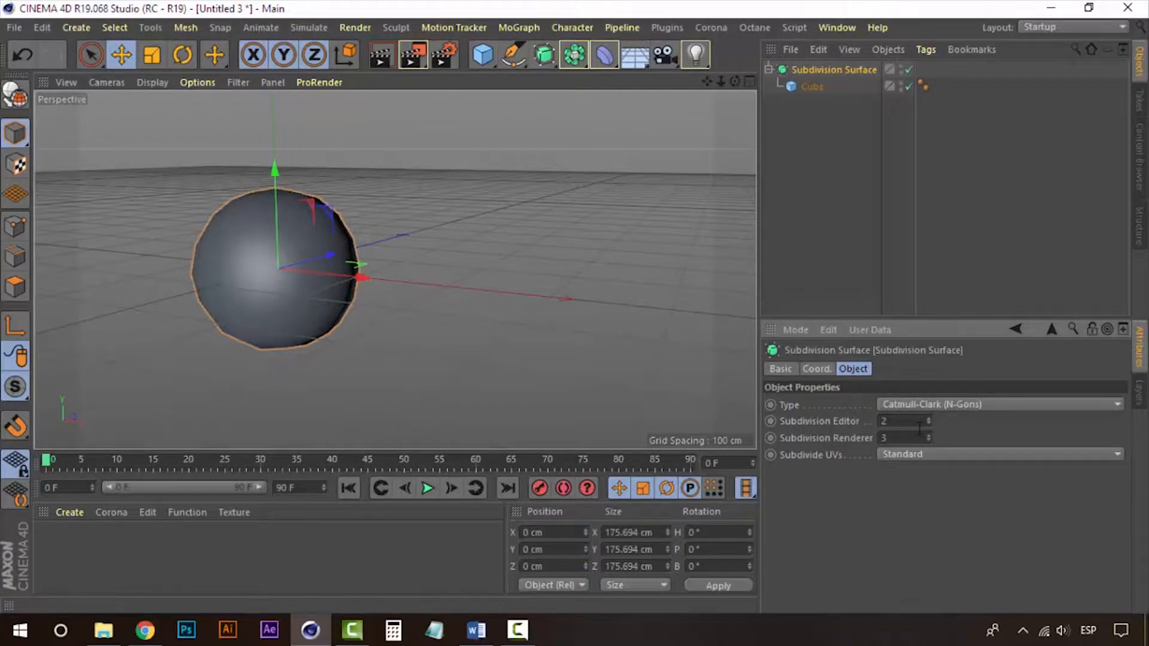
scroll(191, 243, "up", 2)
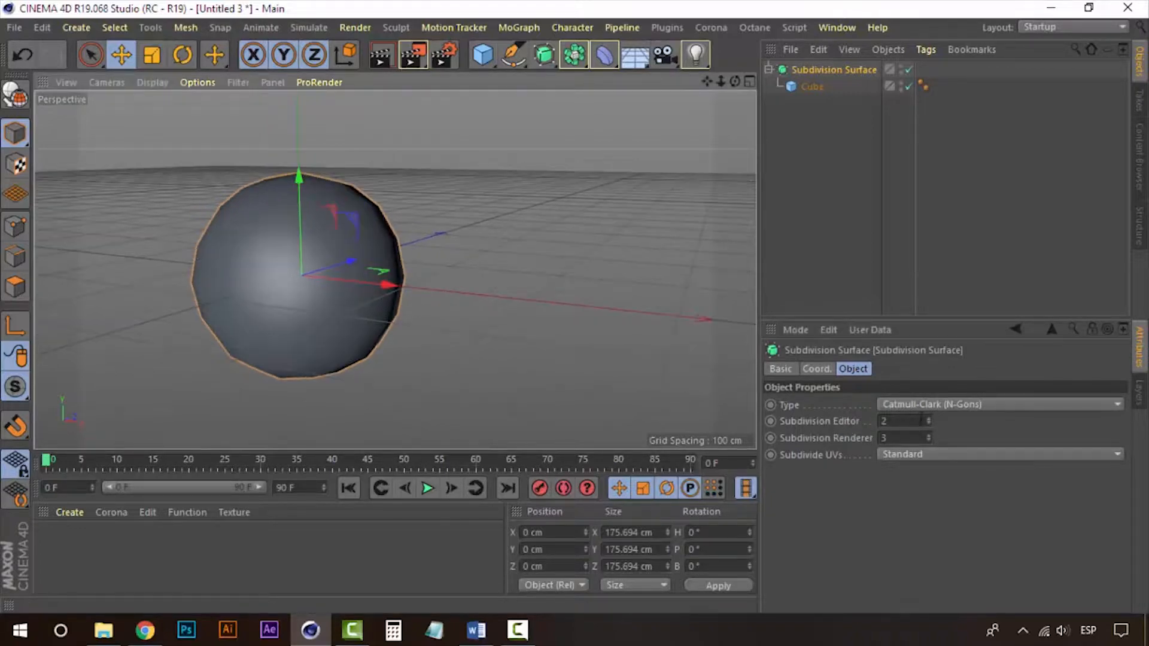
left_click(928, 419)
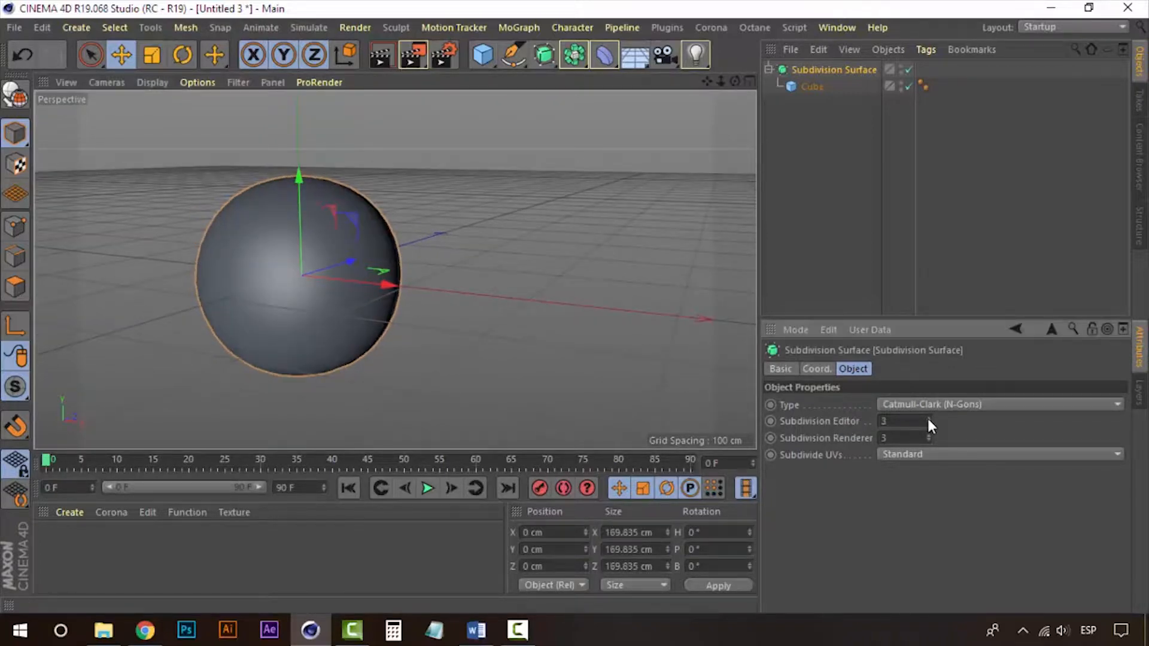
left_click(928, 419)
left_click(928, 419)
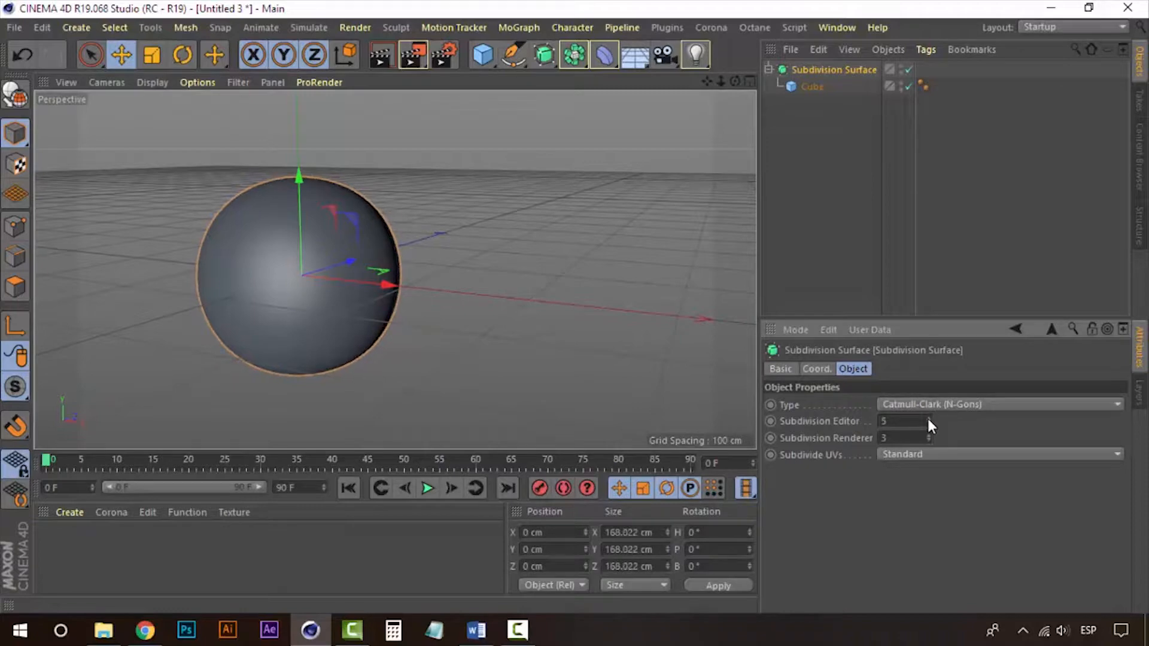
scroll(240, 287, "up", 3)
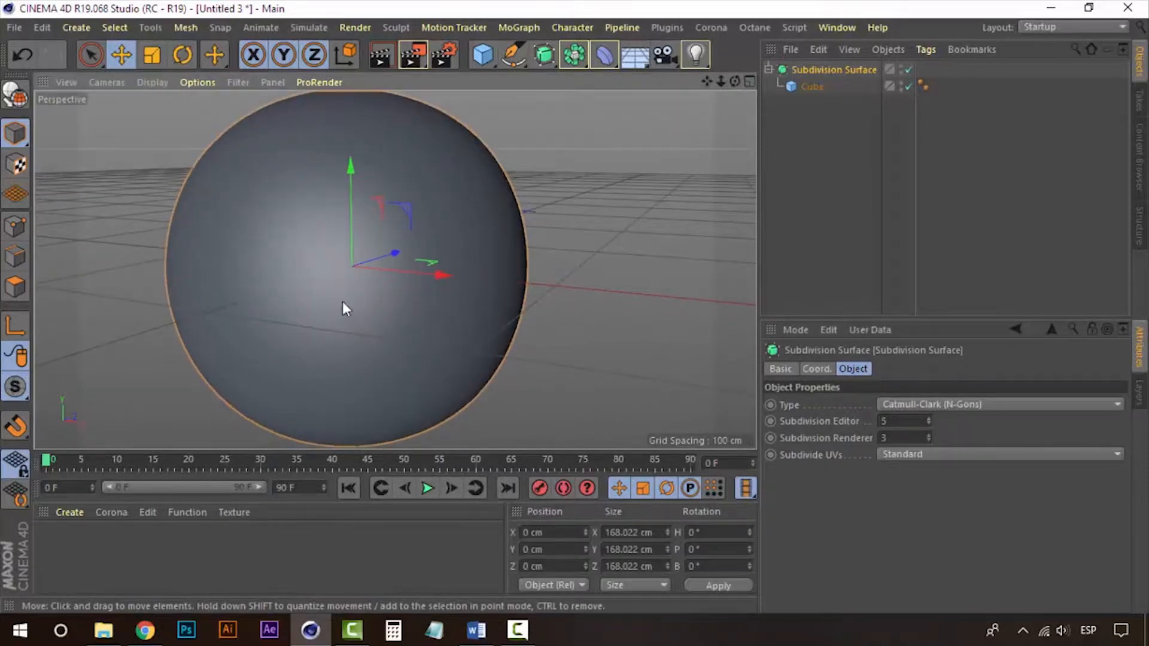
middle_click_drag(419, 268, 426, 245, "alt")
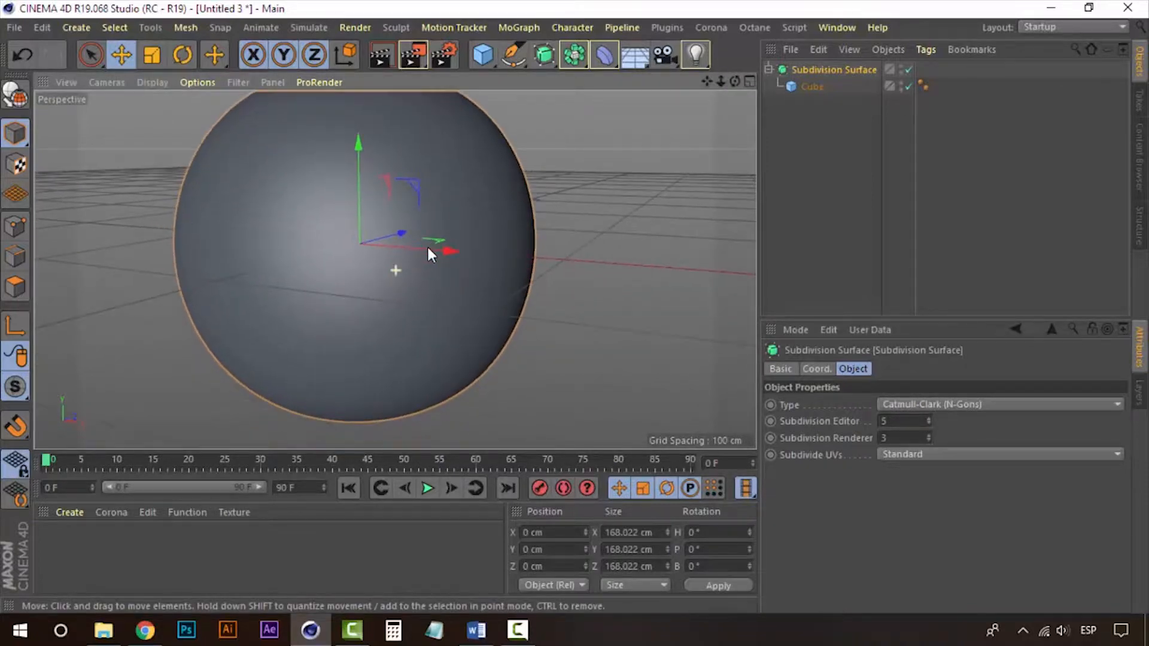
Lower the Subdivision Editor level to 1 and inspect the faceted shape from another angle
left_click(928, 423)
left_click(928, 423)
left_click(929, 423)
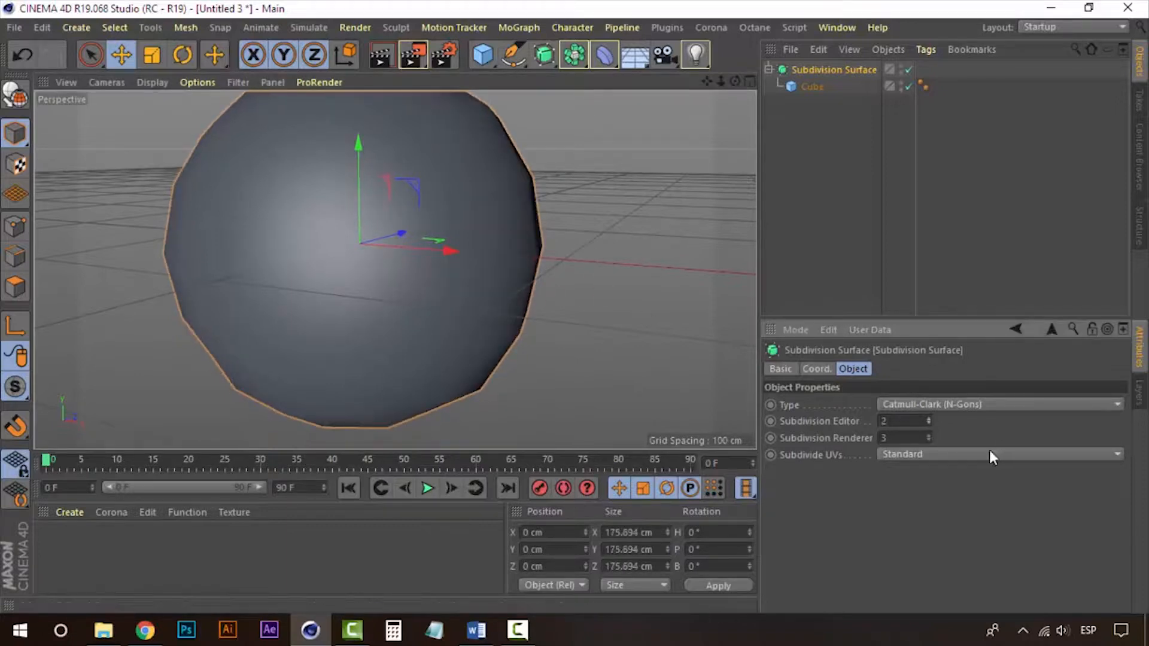
left_click(928, 423)
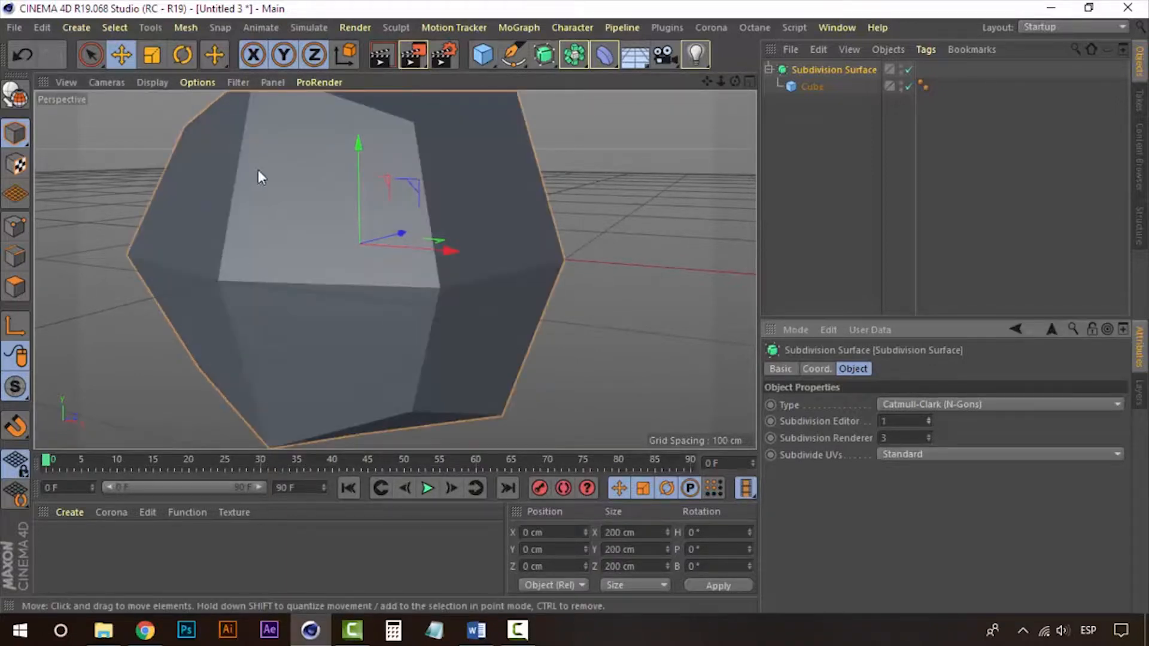
scroll(307, 239, "down", 3)
middle_click_drag(277, 224, 338, 261, "alt")
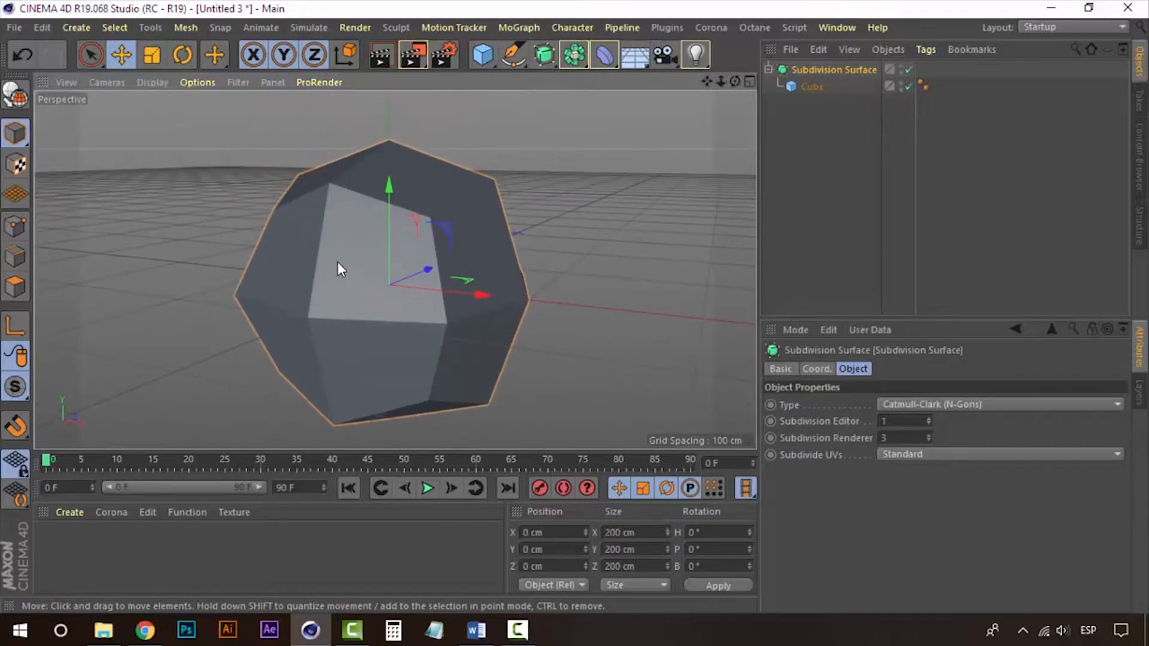
left_click_drag(338, 261, 431, 227, "alt")
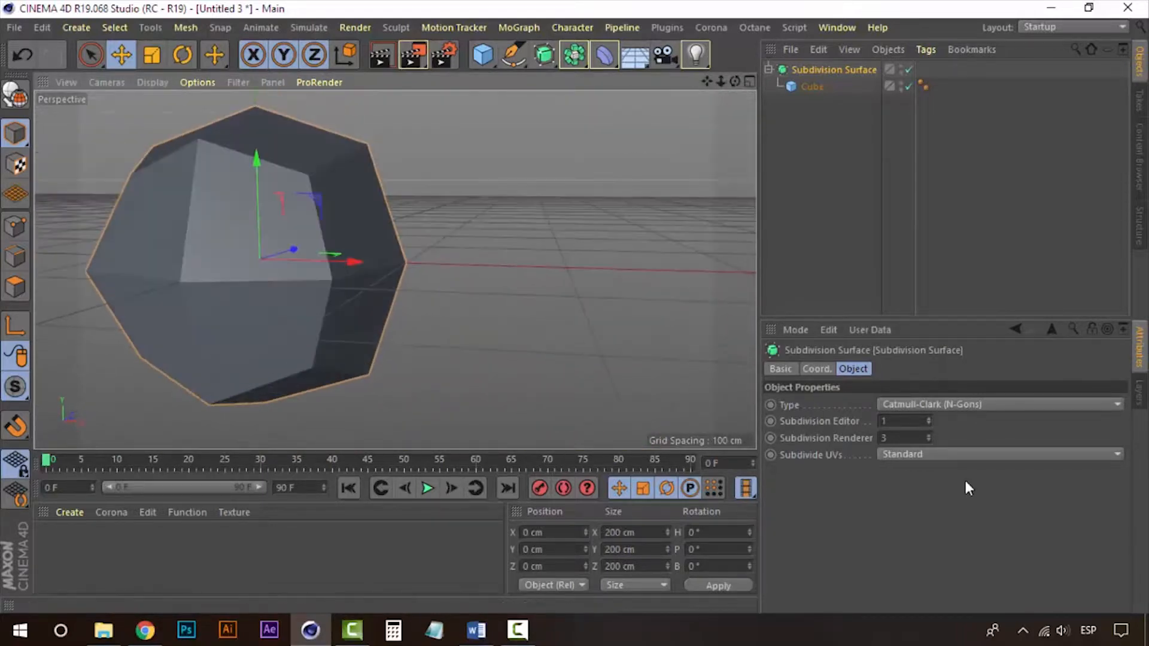
Raise the Subdivision Editor level to 6 and inspect the rounded shape from another angle
left_click(928, 419)
left_click(928, 419)
left_click(928, 419)
left_click(928, 419)
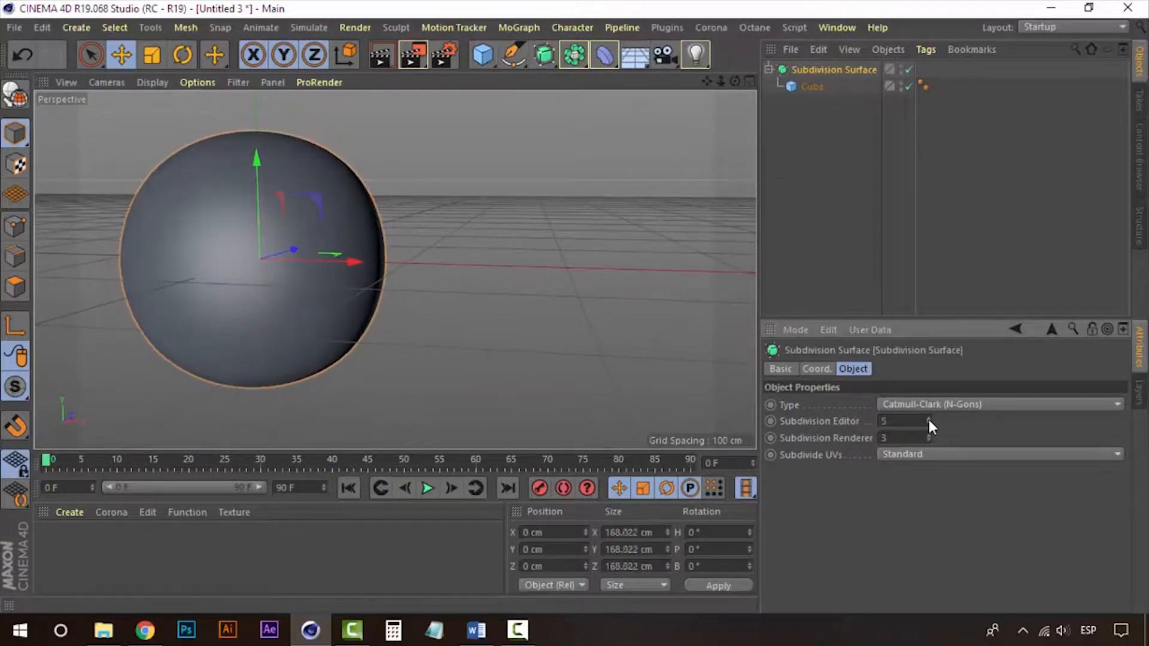
left_click(928, 419)
middle_click_drag(315, 221, 435, 222, "alt")
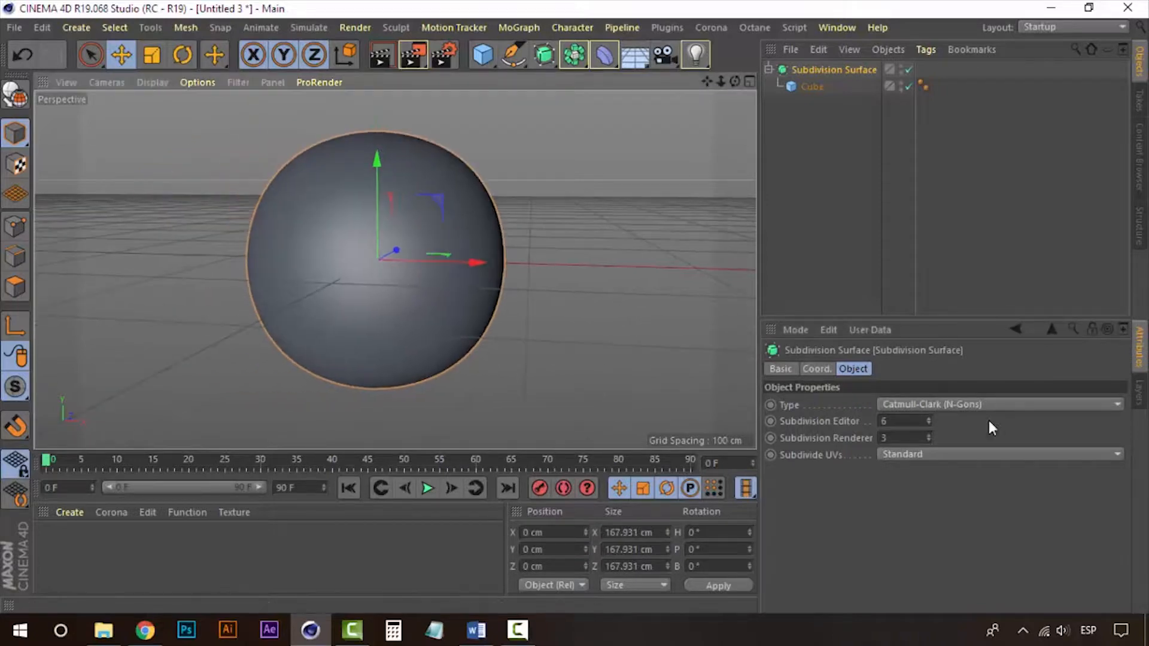
left_click_drag(434, 240, 494, 275, "alt")
Lower the Subdivision Editor level to 2 for comparison, and finish with it at 4
left_click(929, 424)
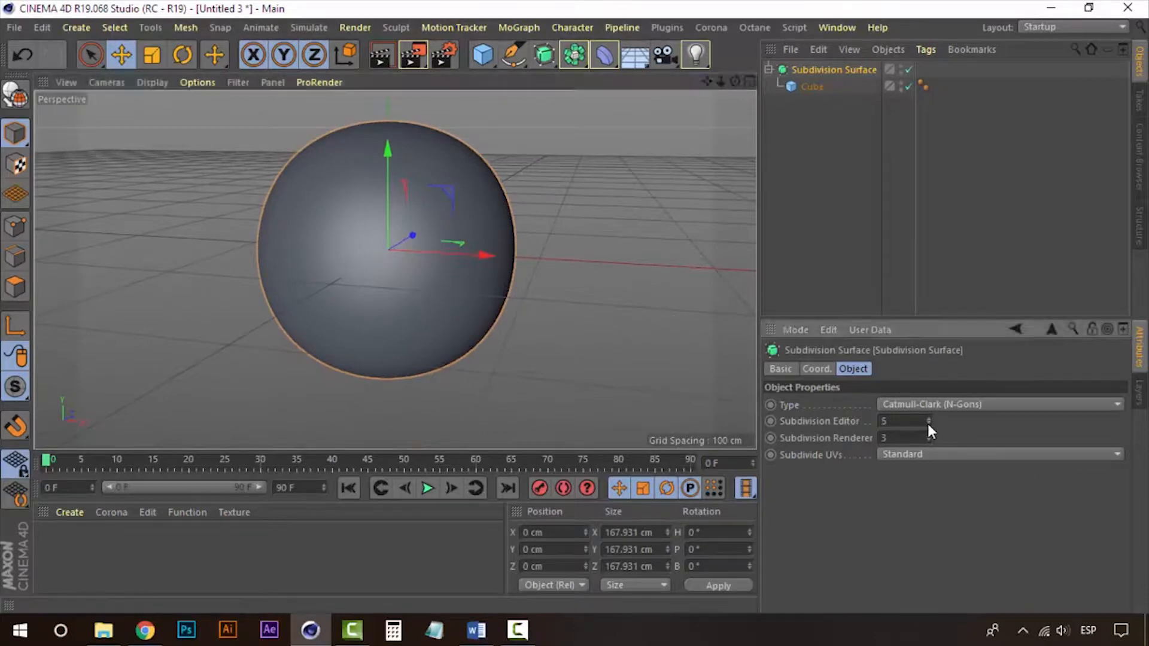
left_click(929, 423)
left_click(929, 423)
left_click(929, 423)
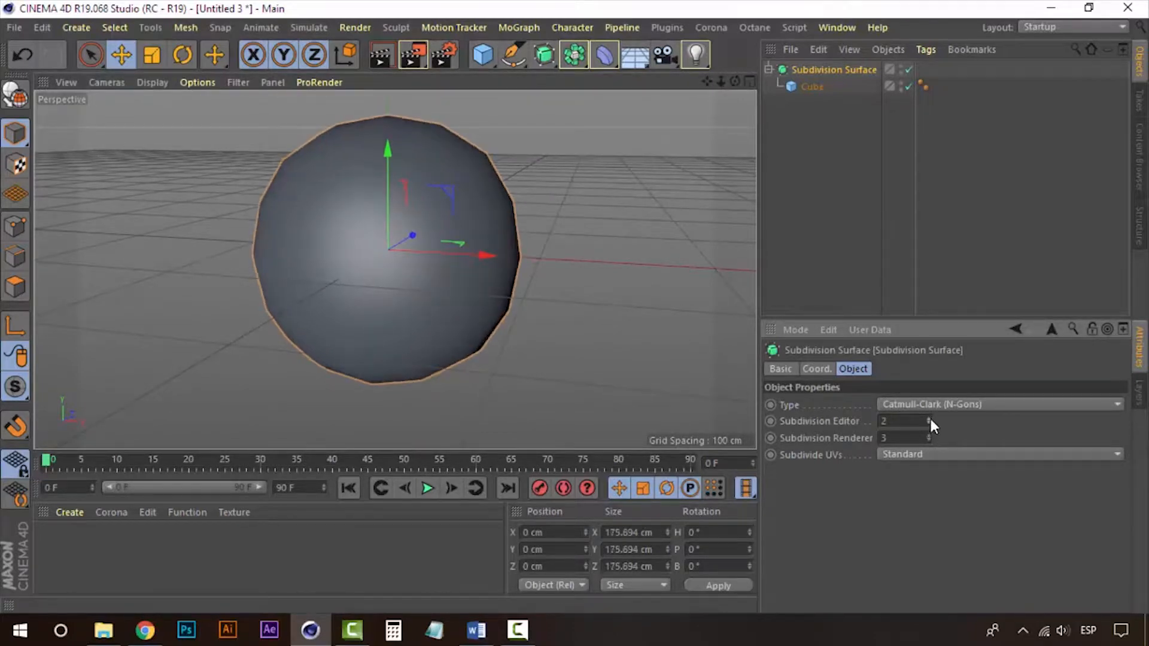
left_click(929, 417)
left_click(929, 417)
left_click(928, 417)
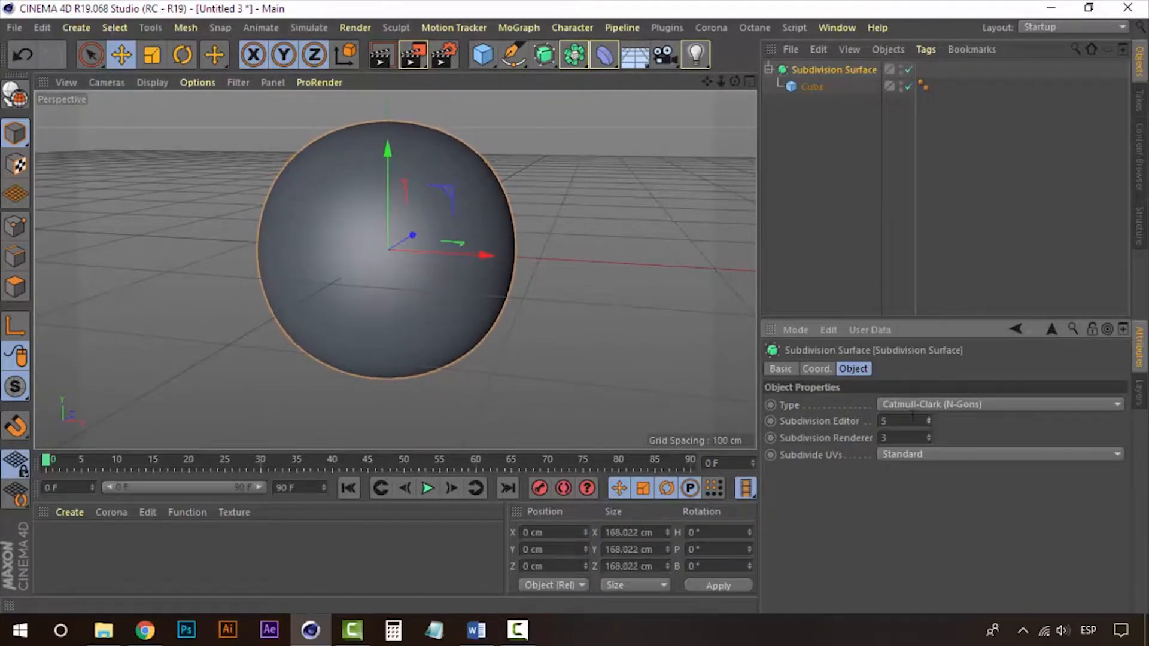
left_click(929, 425)
Select the child cube and raise its Segments Y to 16
left_click(814, 85)
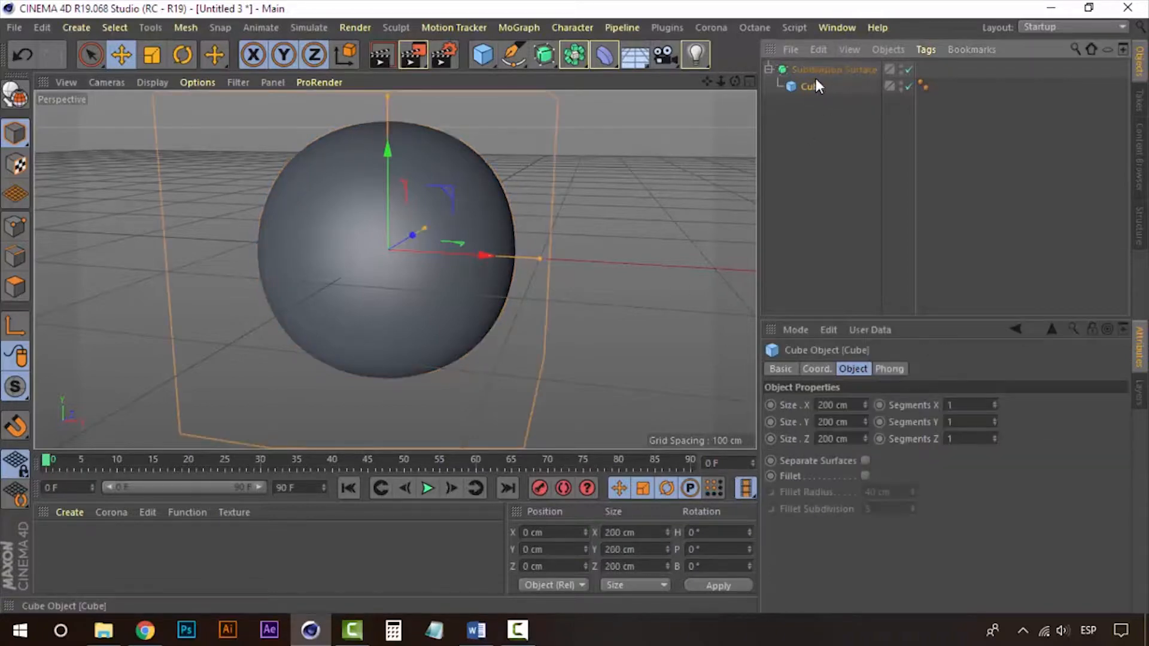
left_click(817, 72)
left_click(818, 87)
scroll(425, 196, "down", 4)
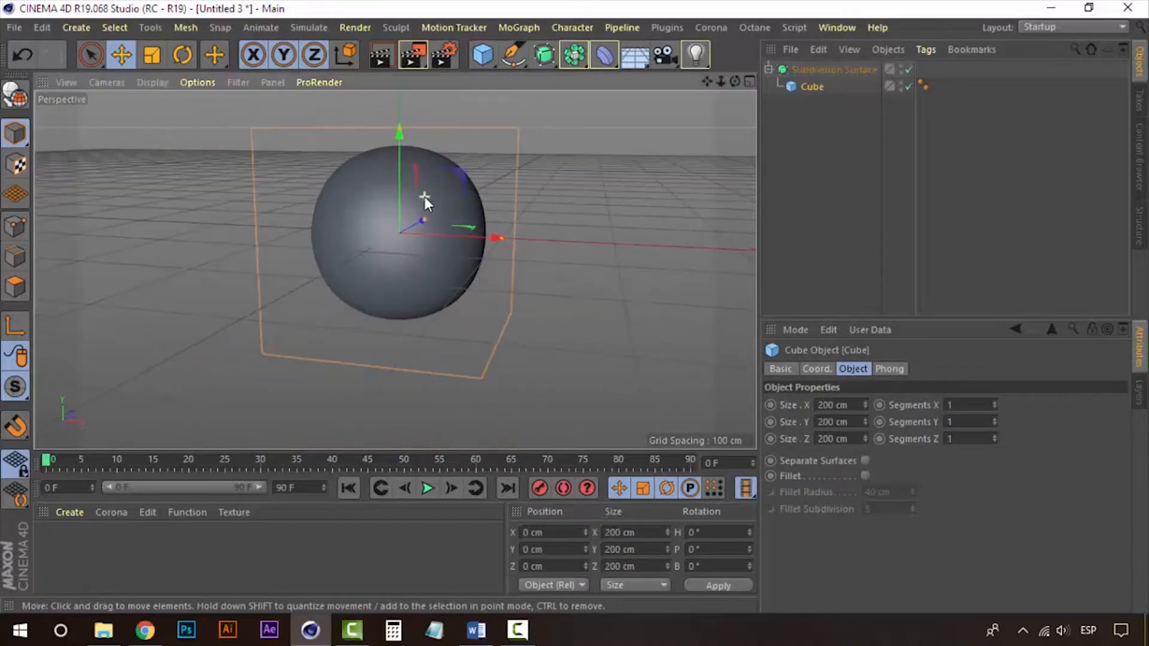
middle_click_drag(425, 196, 417, 242, "alt")
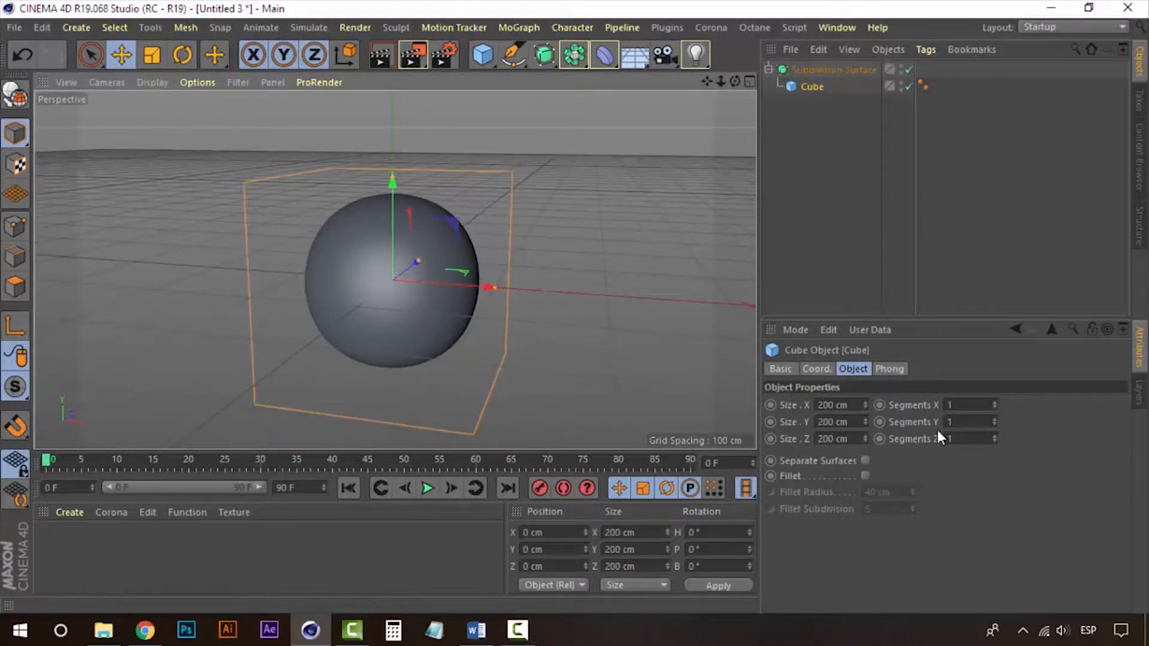
left_click(995, 419)
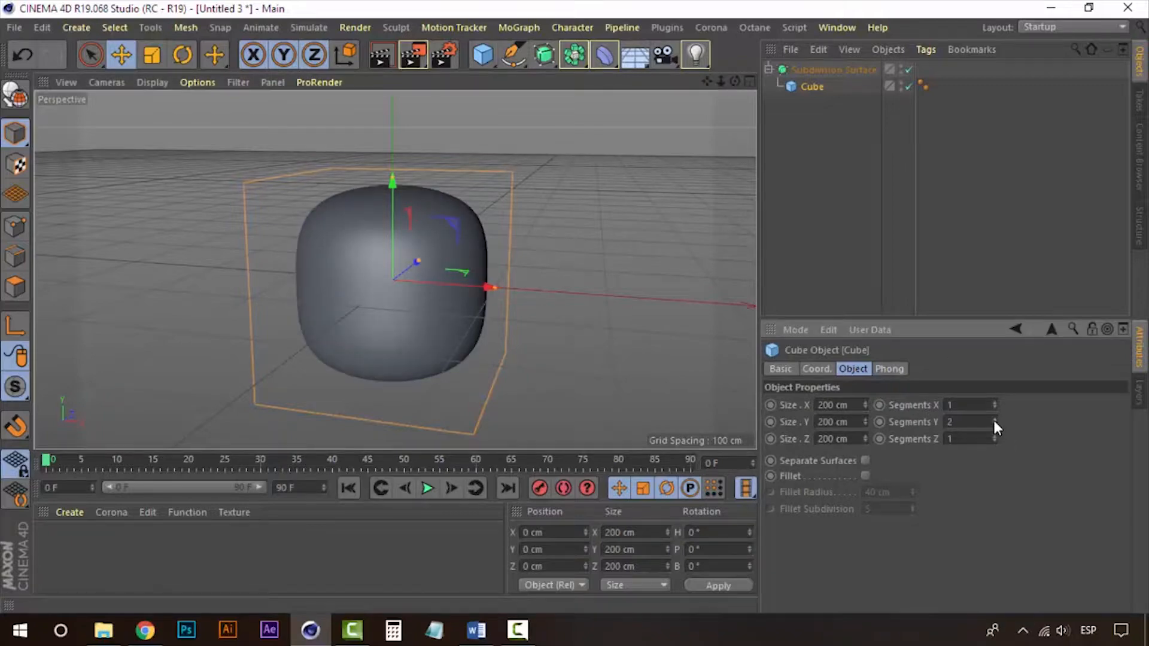
left_click(993, 418)
left_click(994, 420)
left_click(994, 420)
left_click(994, 420)
left_click(994, 421)
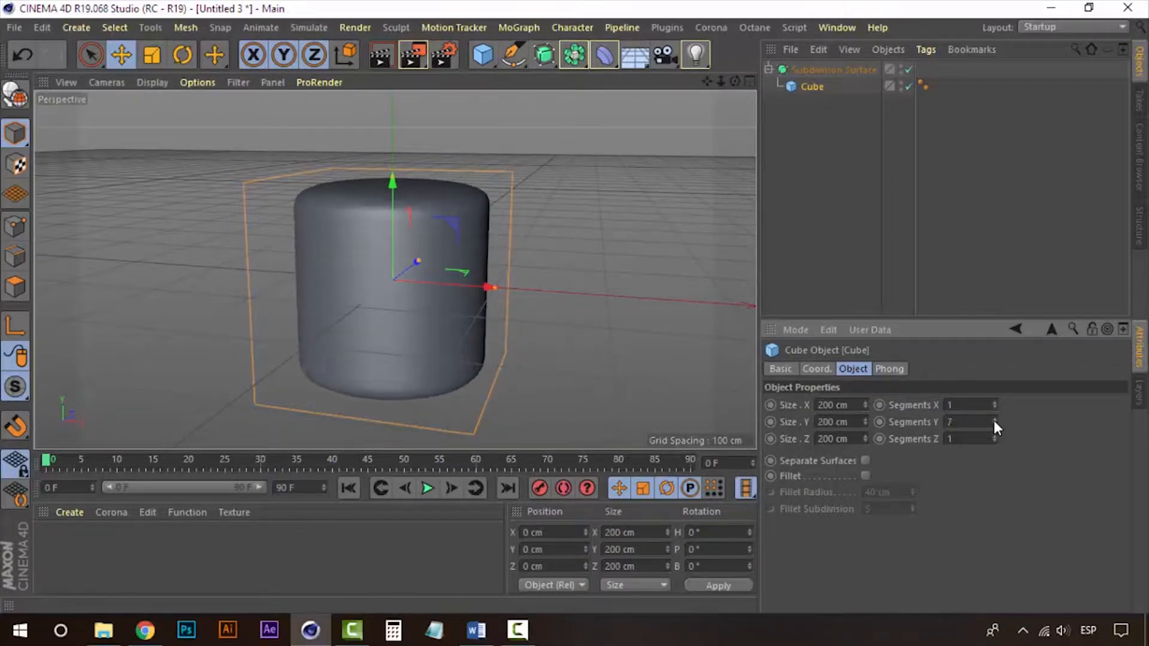
left_click(994, 421)
left_click(994, 420)
left_click(994, 420)
left_click(994, 420)
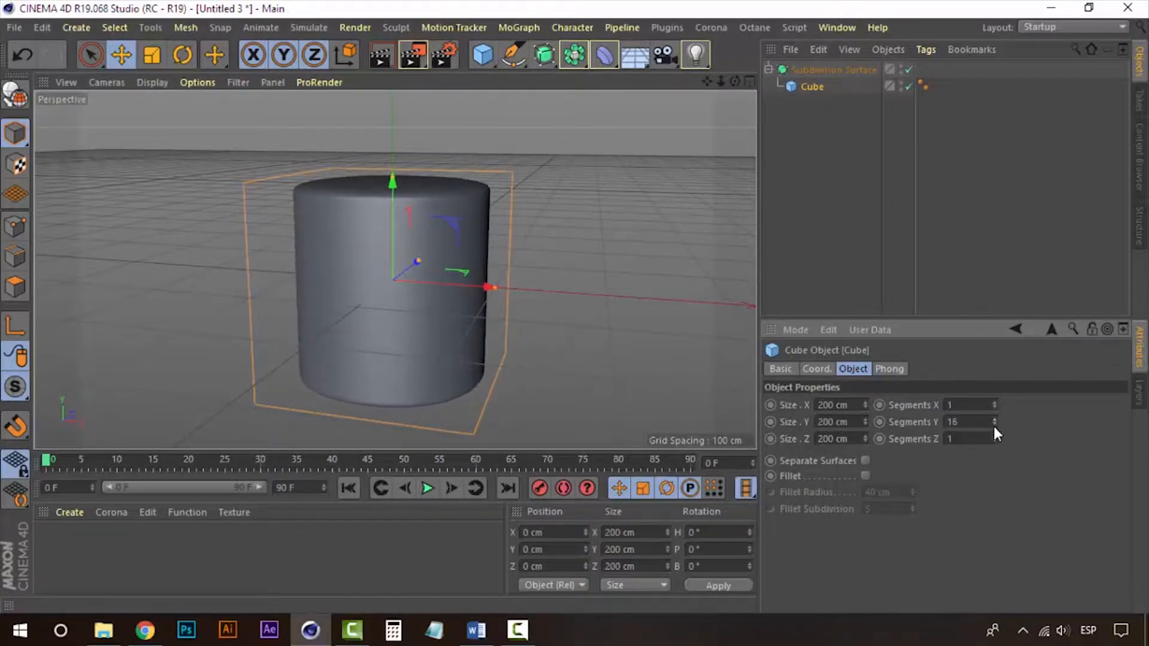
Lower the cube's Segments Y to 4, raise it to 24, and inspect the shape from above
left_click(994, 423)
left_click(994, 420)
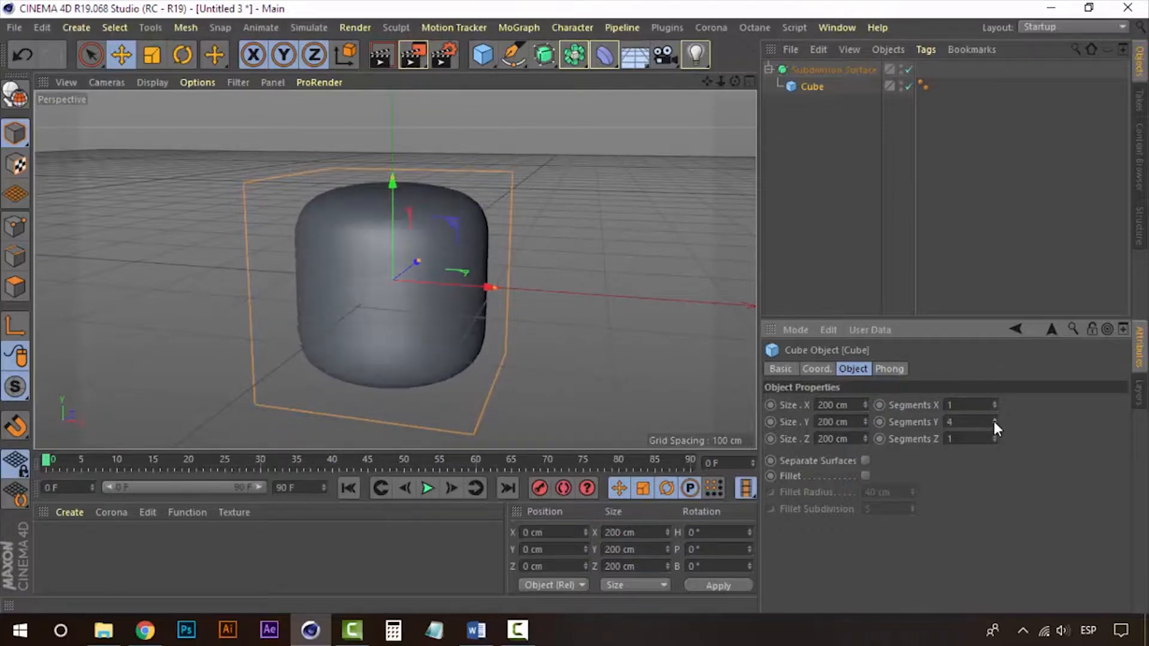
left_click(994, 420)
left_click(994, 420)
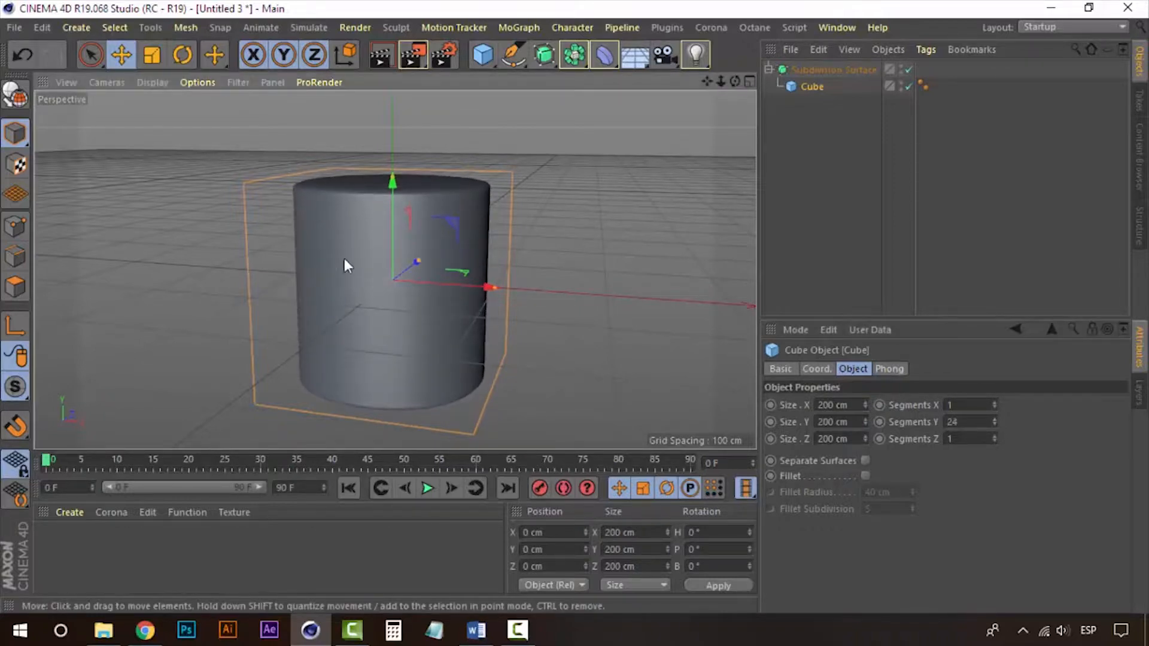
mouse_move(344, 259)
left_mouse_down("alt")
mouse_move(373, 347)
mouse_move(336, 264)
left_mouse_up("alt")
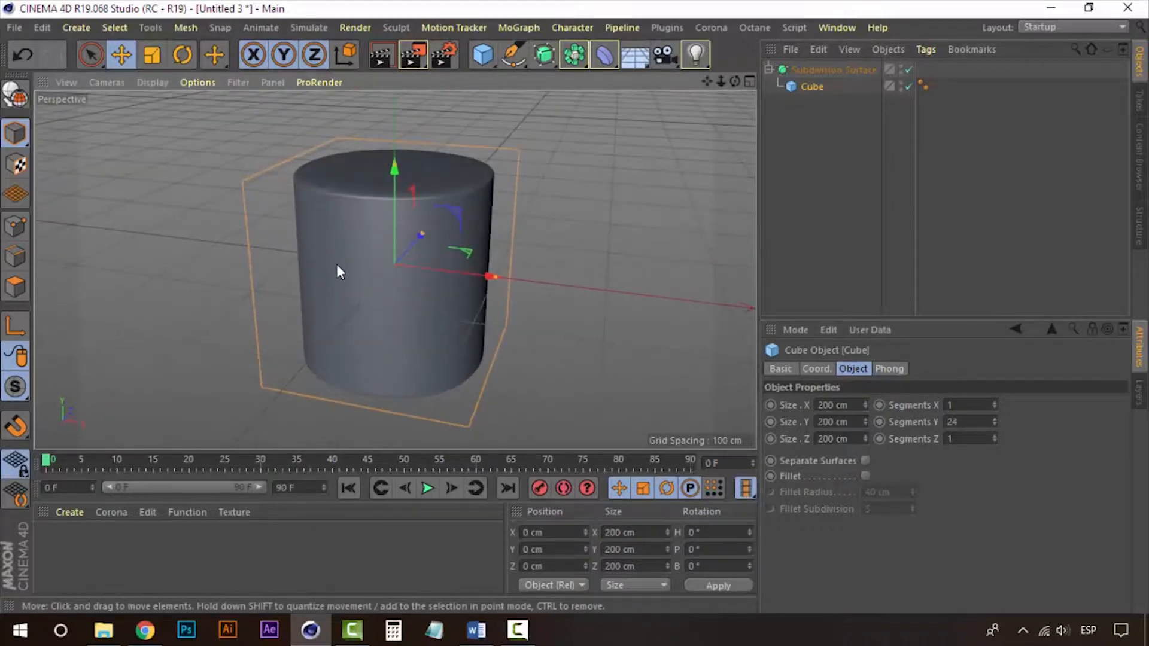
Reset the cube's Segments Y to 1, try Segments X at 12, and return Segments X to 1
left_click(993, 424)
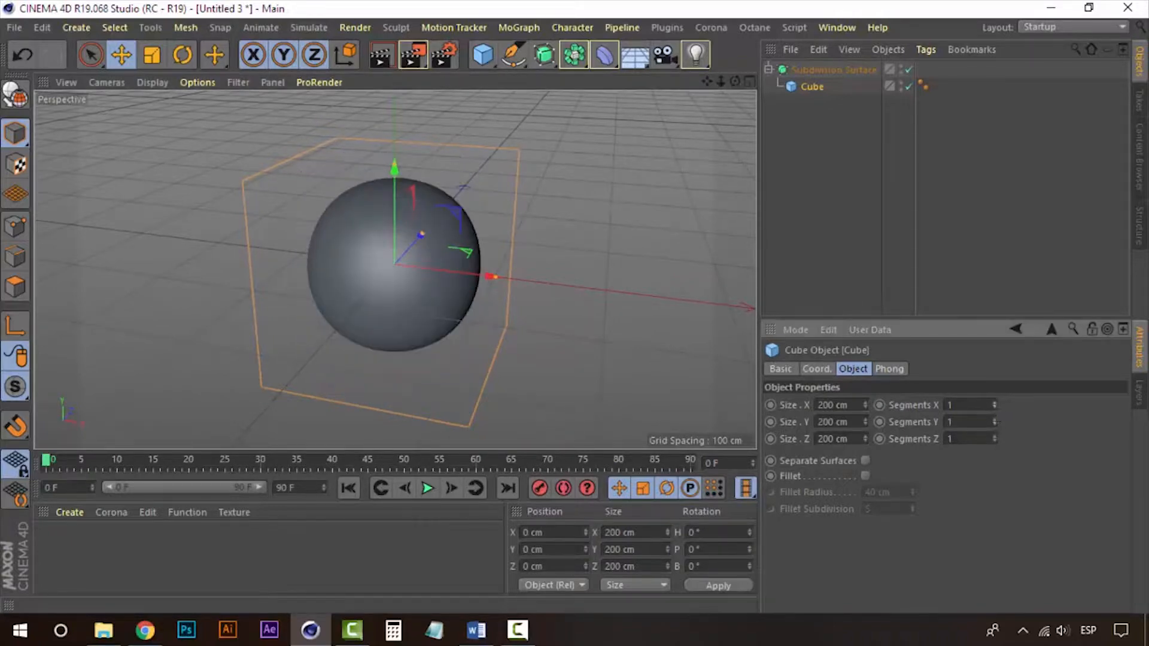
left_click(994, 403)
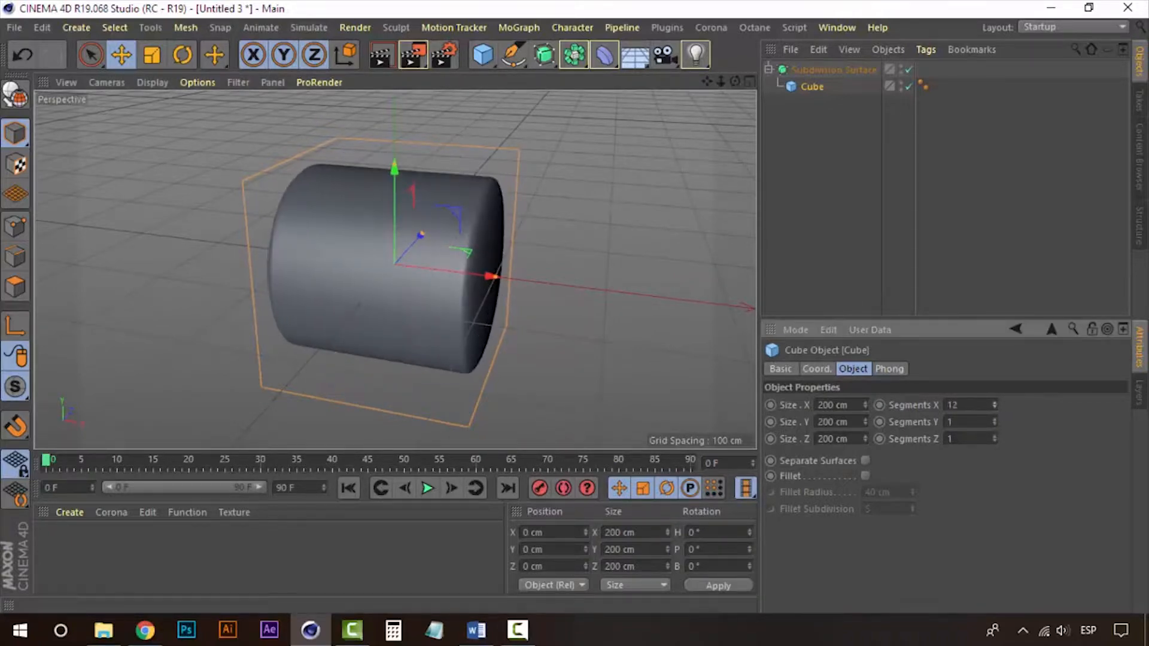
left_click_drag(994, 405, 994, 425)
Set the cube's Segments Y to 2, increase its Segments X, and view the rounded box from another angle
left_click(995, 420)
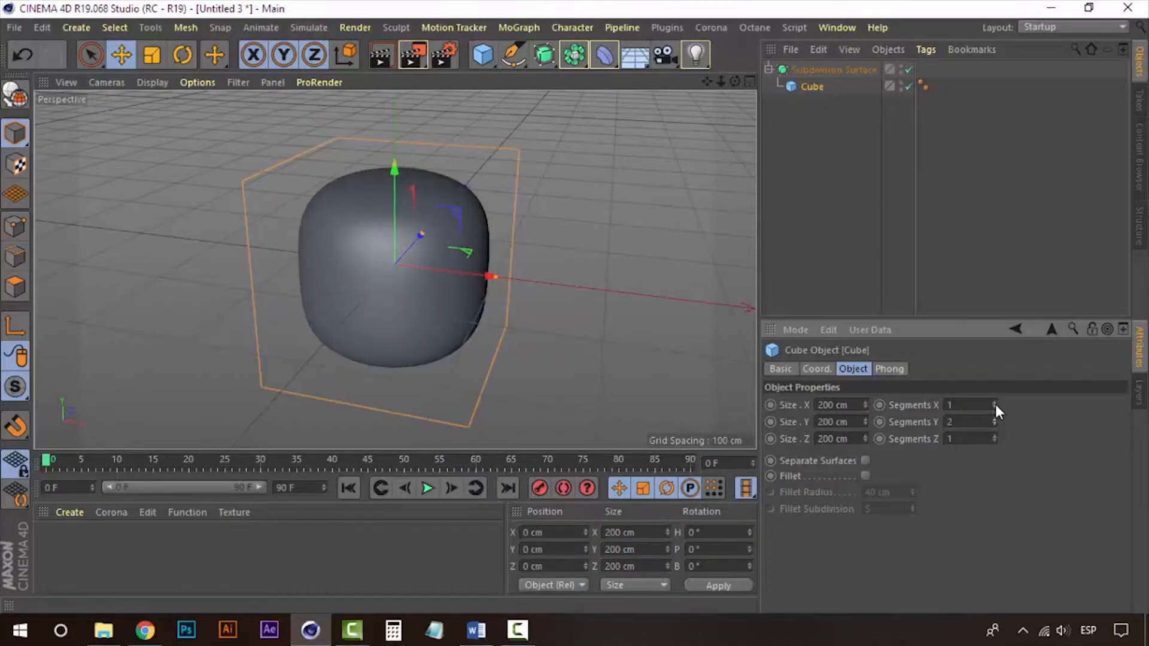
left_click(994, 403)
left_click_drag(343, 264, 440, 290, "alt")
left_click(604, 210)
Delete the Subdivision Surface together with its child cube
left_click(819, 71)
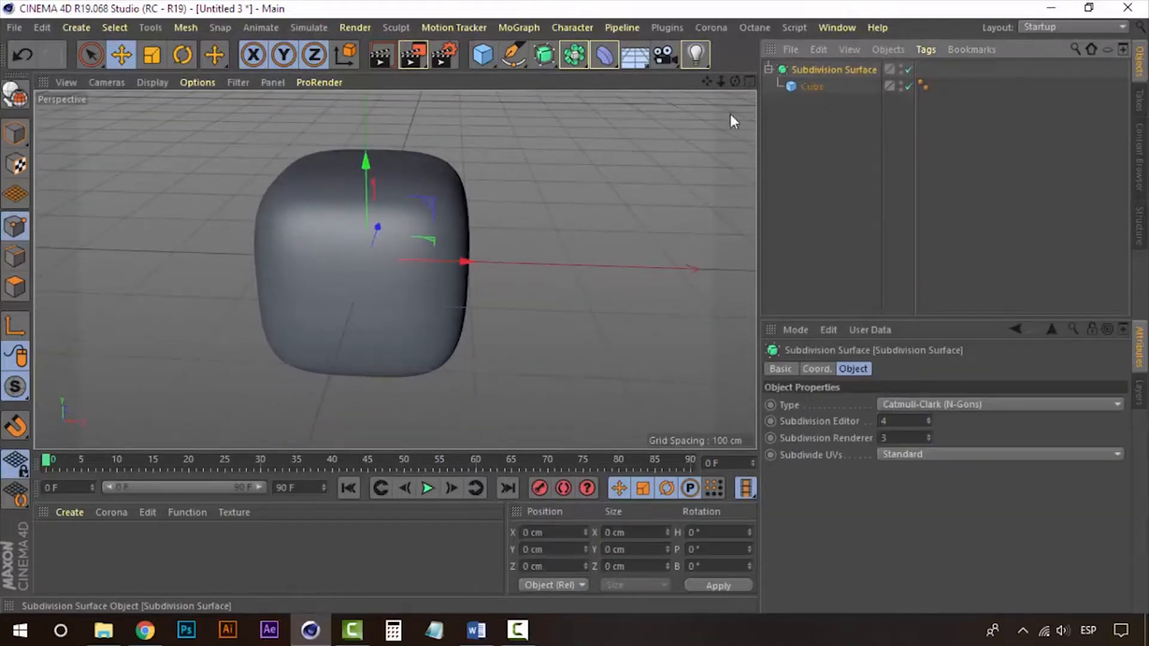
scroll(388, 232, "down", 6)
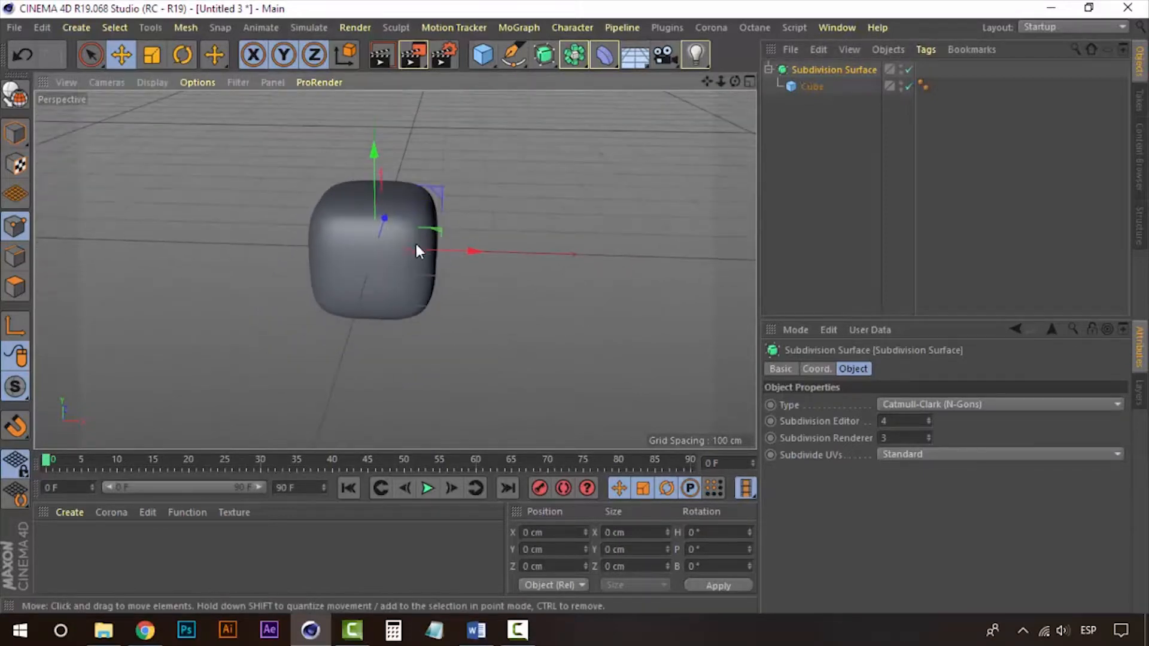
middle_click_drag(416, 244, 408, 276, "alt")
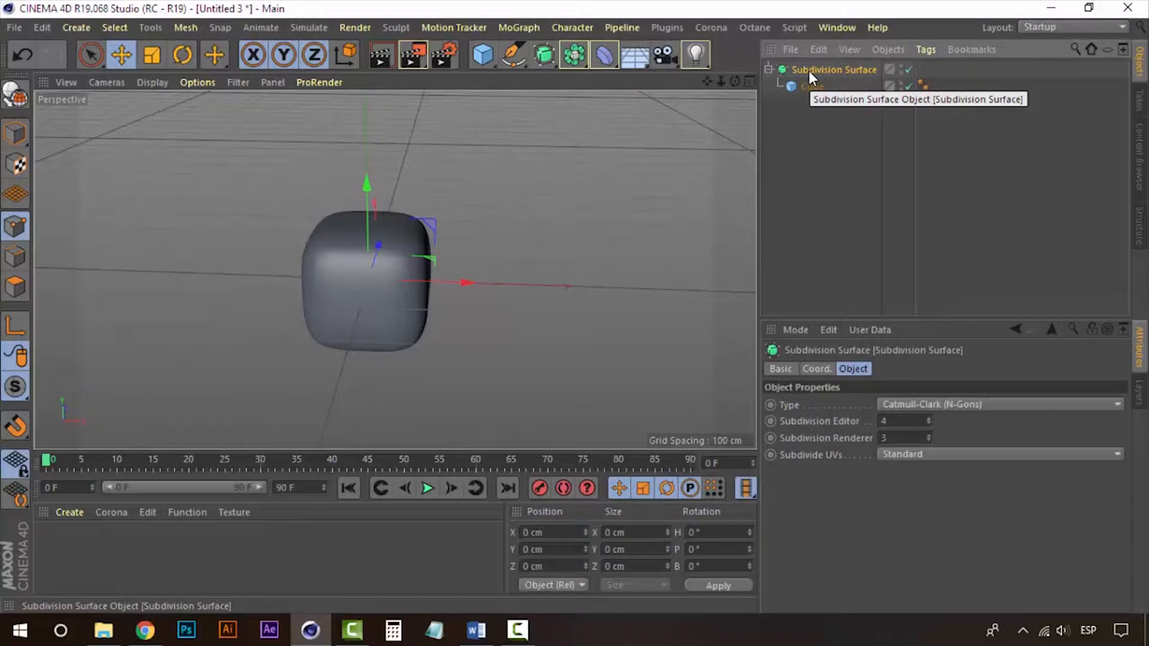
key("Delete")
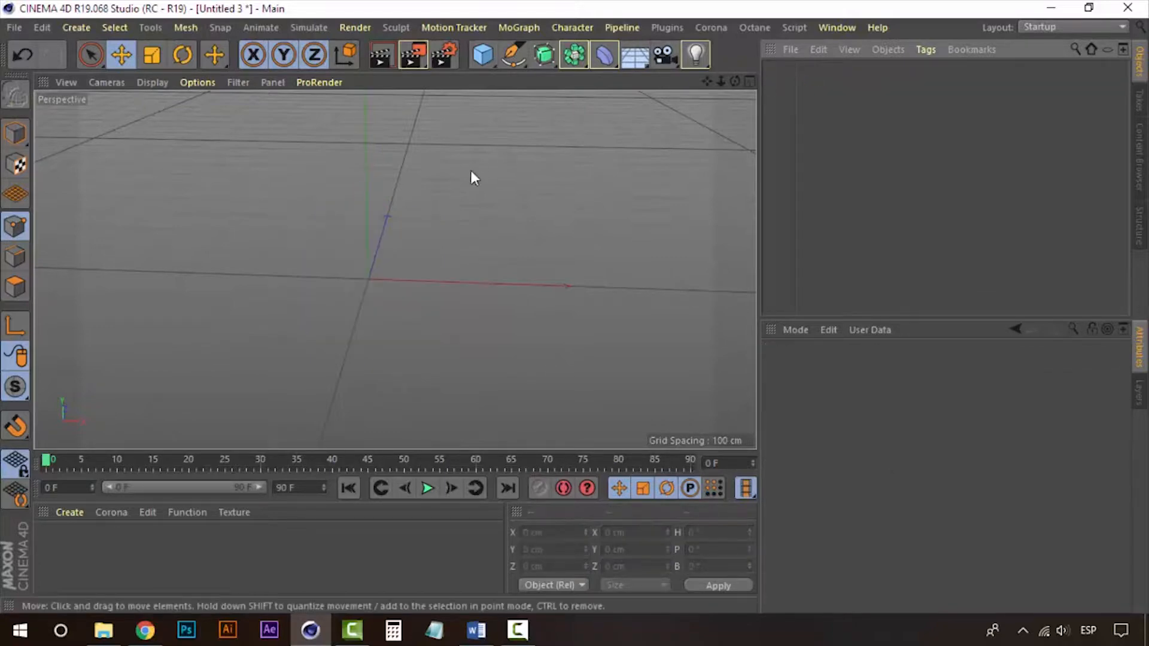
Create a pyramid and raise it about 169 cm along the Y axis above the grid origin
middle_click_drag(475, 295, 454, 301, "alt")
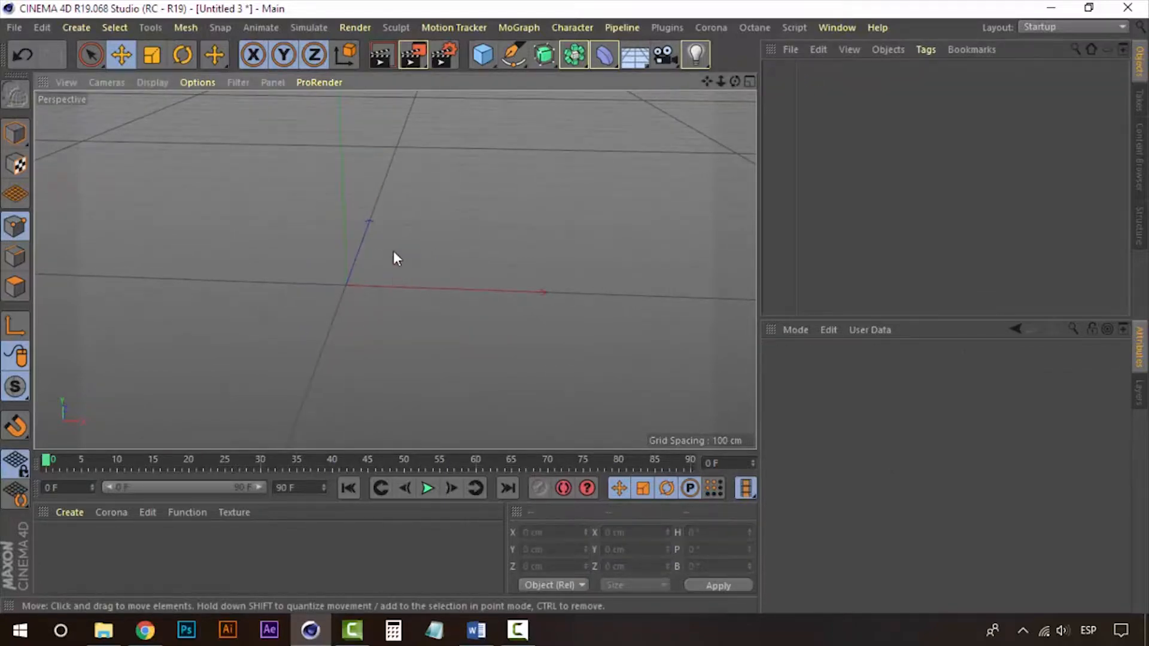
left_click_drag(377, 253, 457, 132, "alt")
left_click(482, 57)
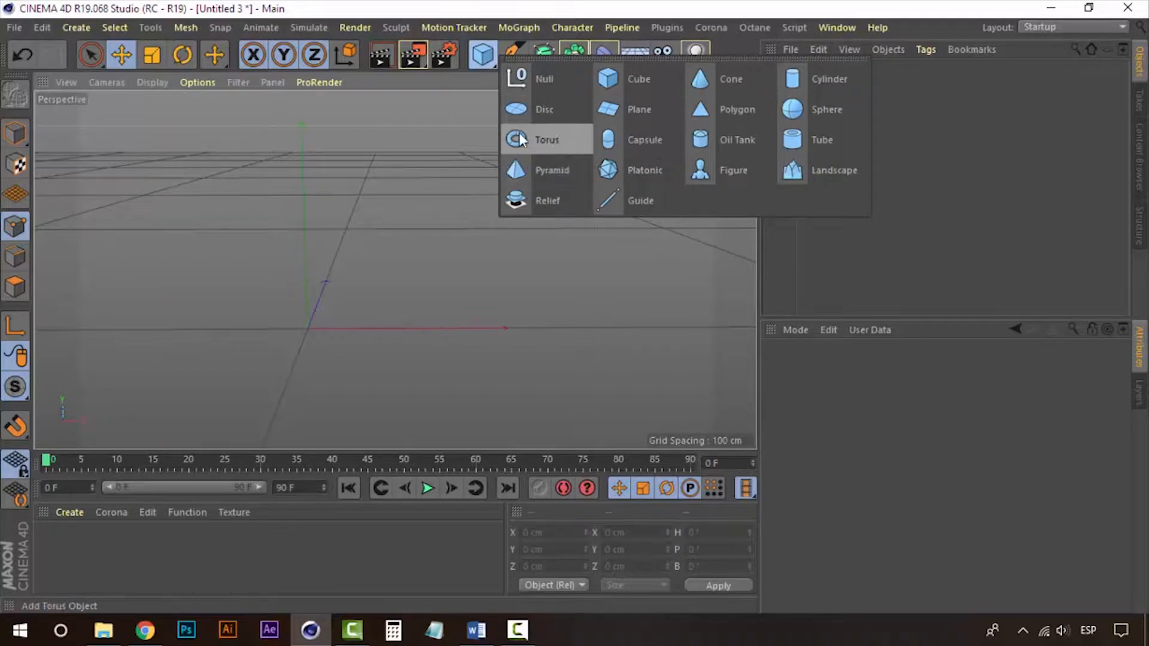
left_click(76, 27)
mouse_move(97, 54)
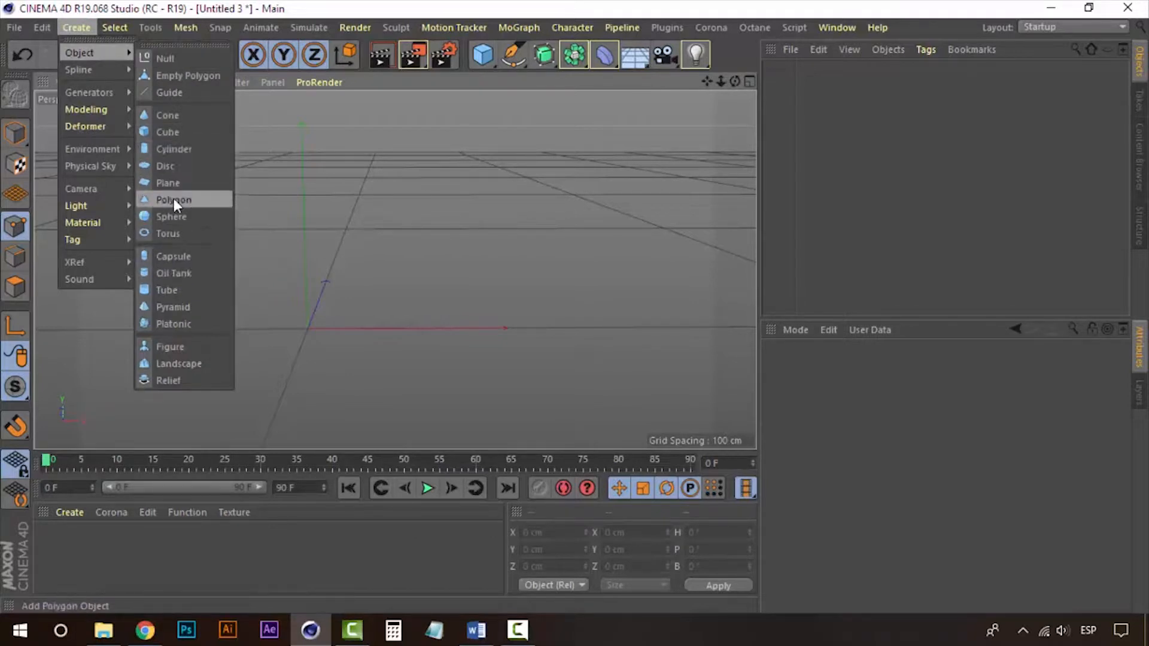
left_click(178, 309)
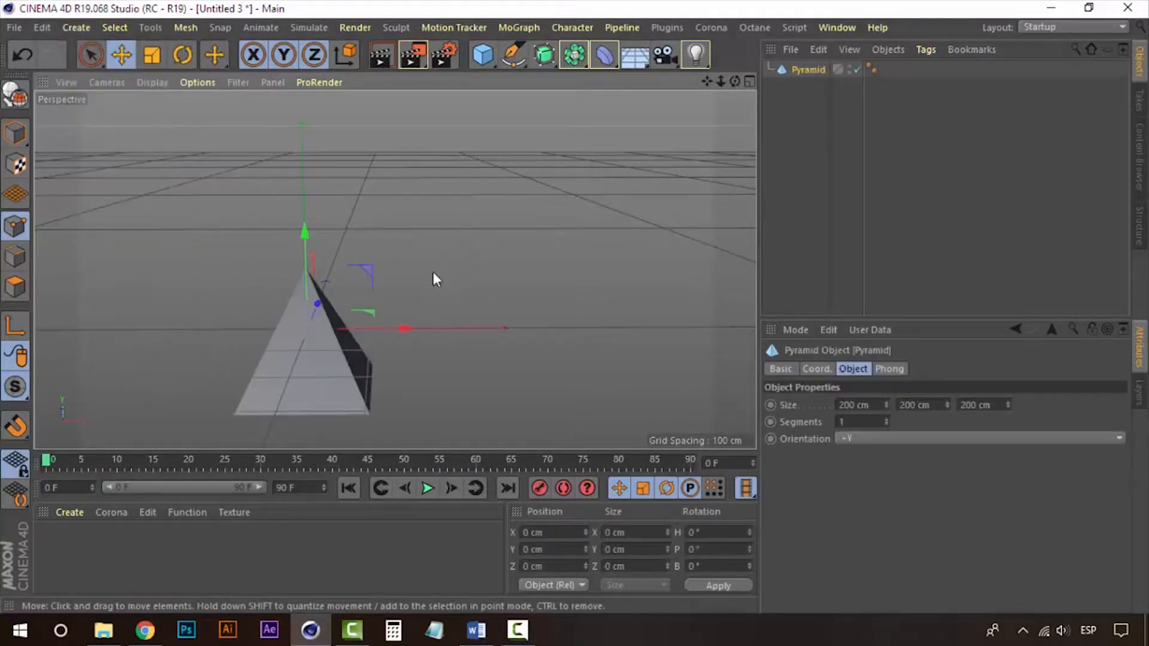
left_click_drag(299, 236, 286, 113)
middle_click_drag(286, 188, 375, 237, "alt")
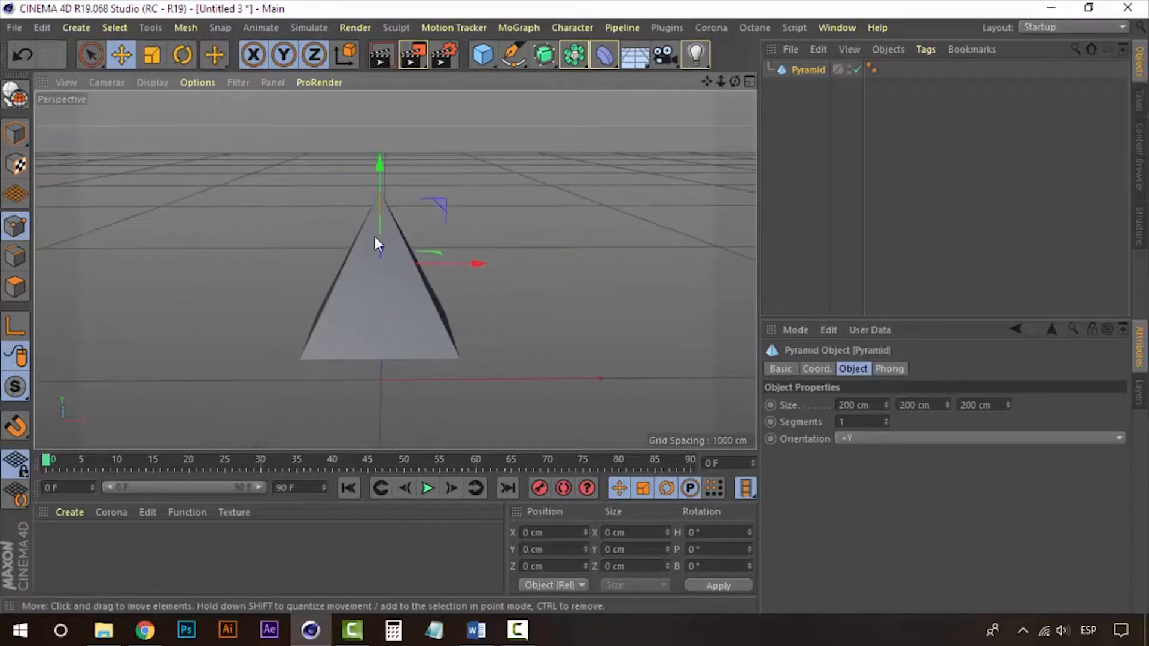
Add a Subdivision Surface generator, make the pyramid its child, and select the pyramid
left_click(547, 57)
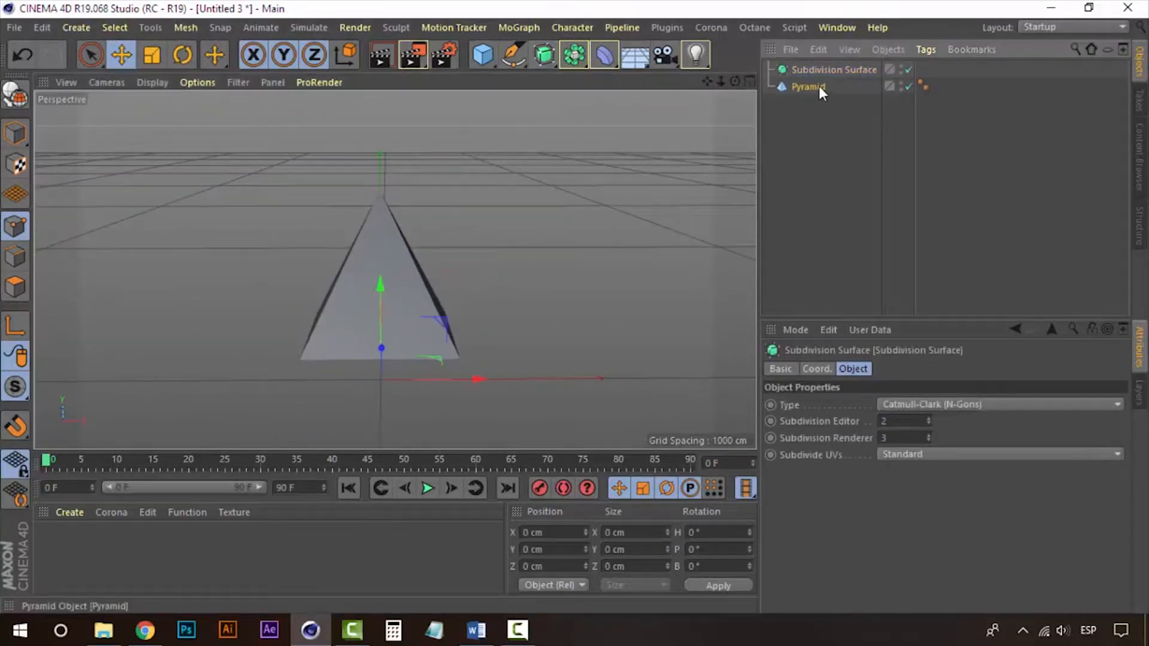
left_click_drag(840, 68, 839, 68)
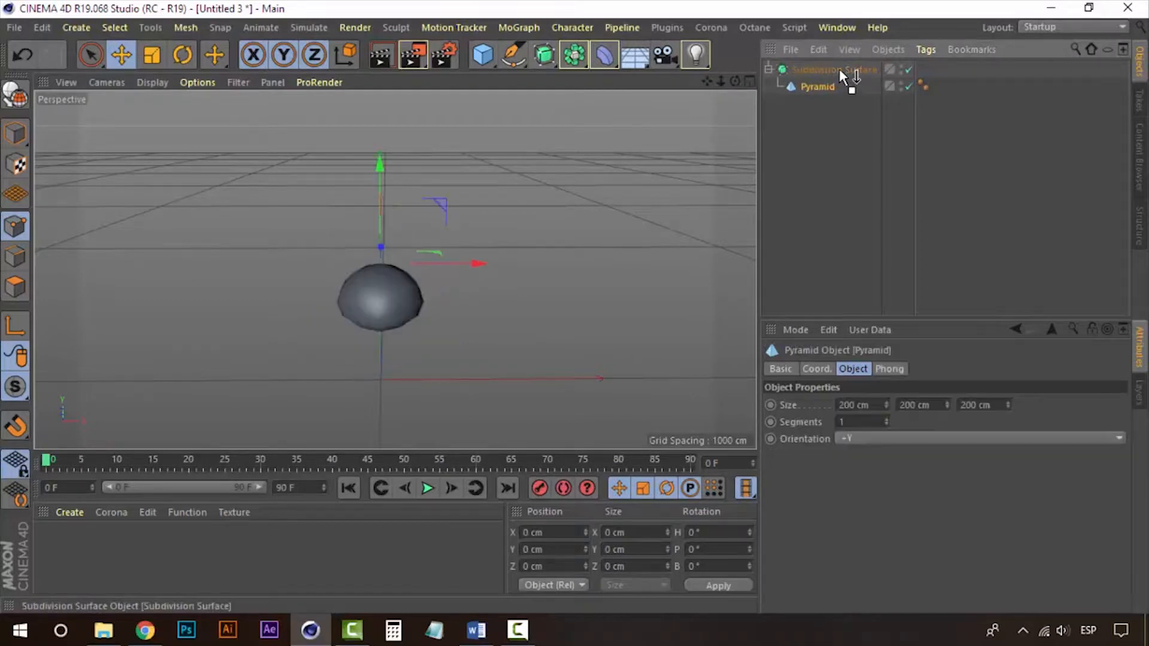
left_click(839, 69)
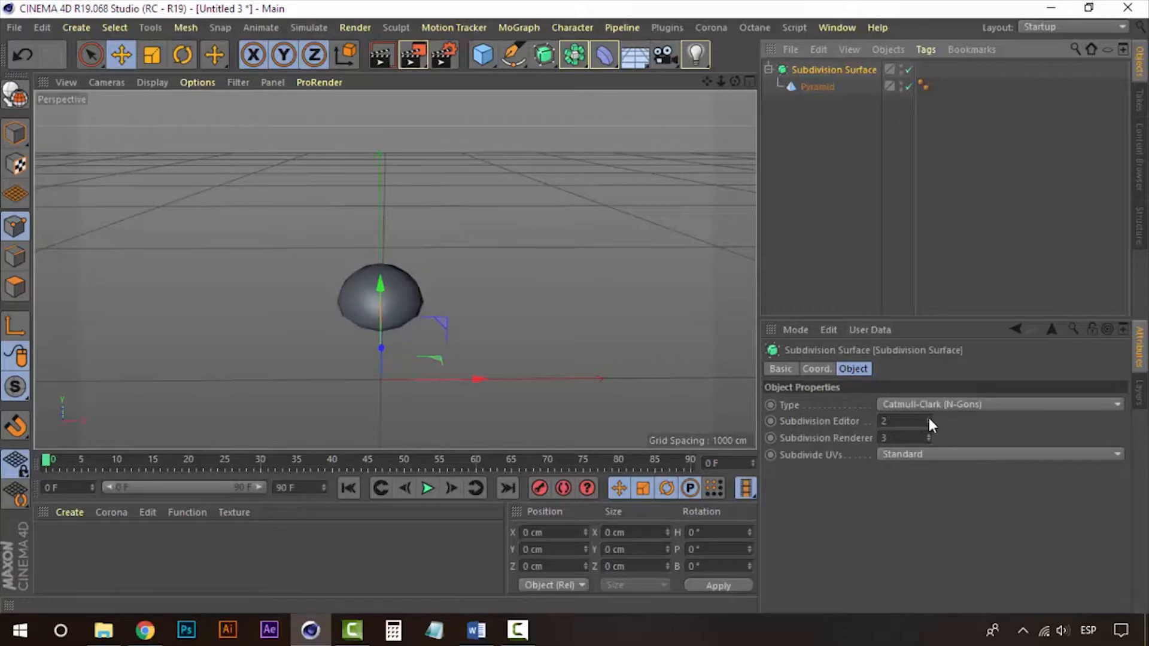
left_click(819, 87)
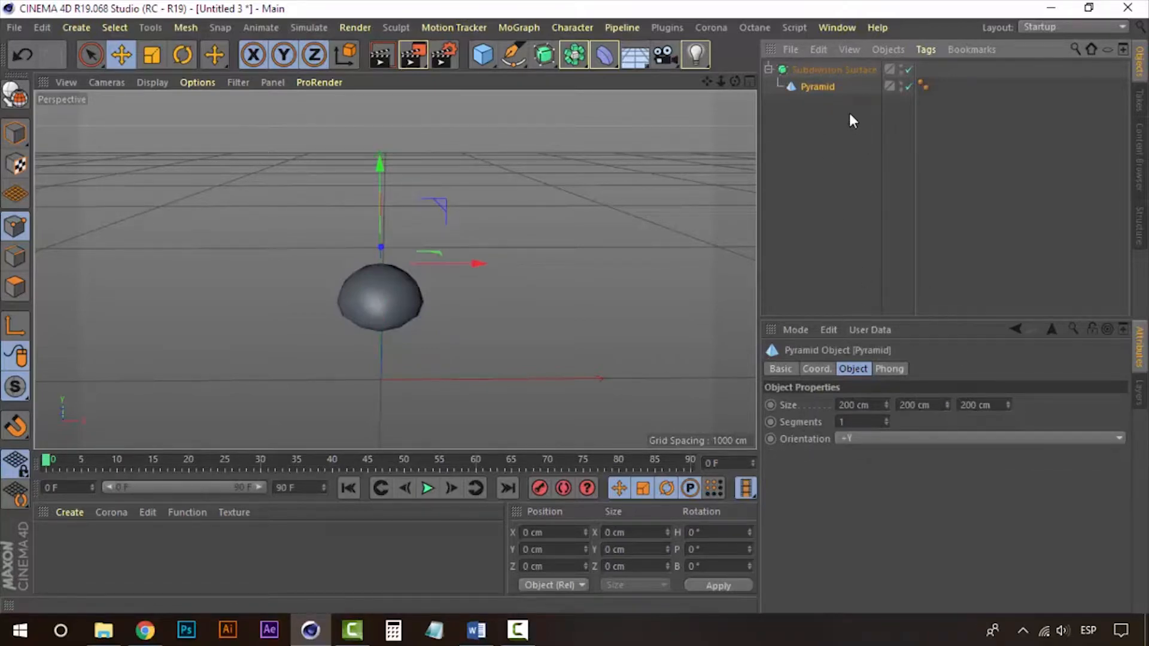
double_click(816, 89)
left_click(880, 151)
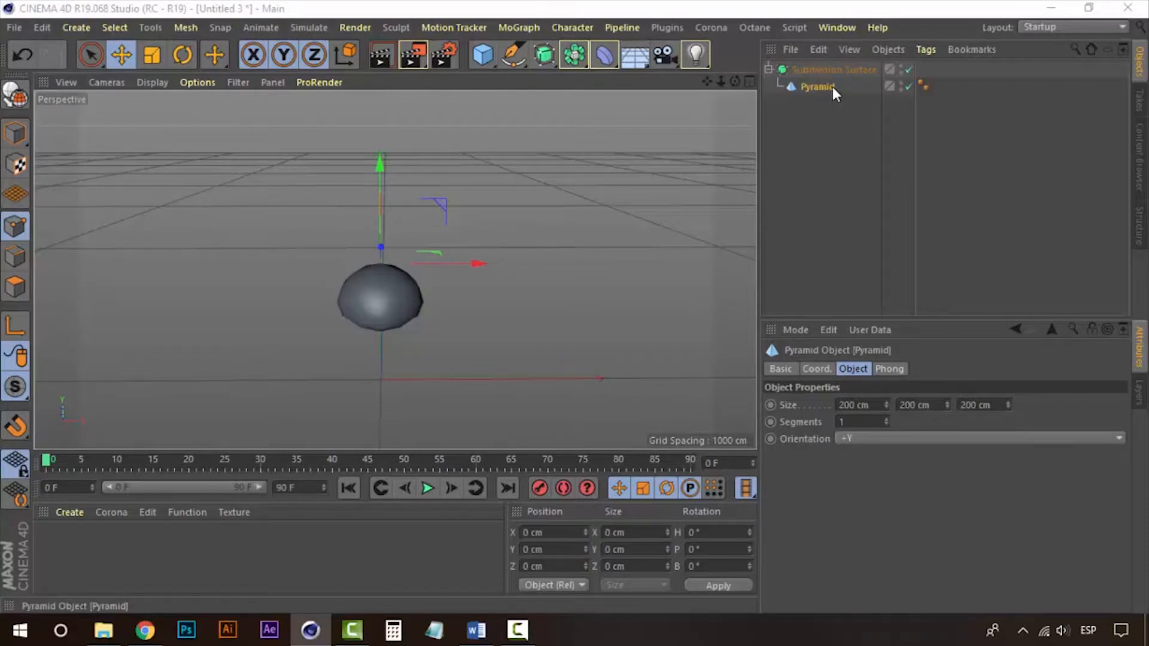
Set the pyramid's Segments to 2 and inspect the smoothed shape up close from several sides
left_click(886, 419)
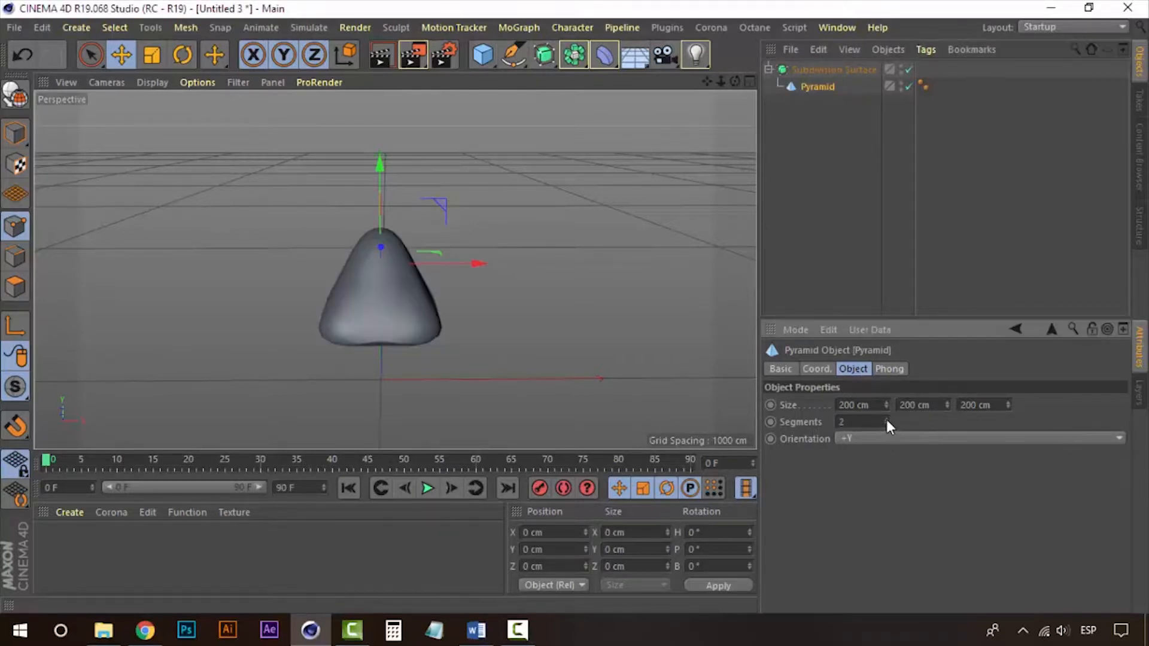
scroll(375, 300, "up", 4)
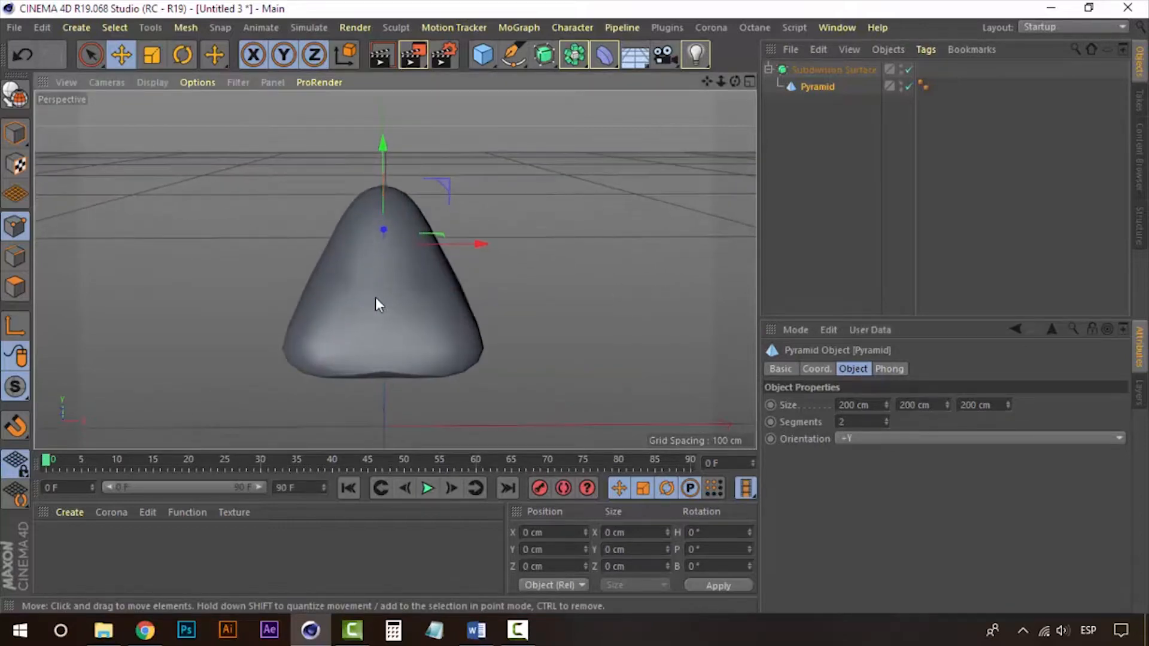
left_click_drag(267, 277, 425, 223, "alt")
left_click_drag(467, 336, 536, 340, "alt")
scroll(566, 358, "down", 3)
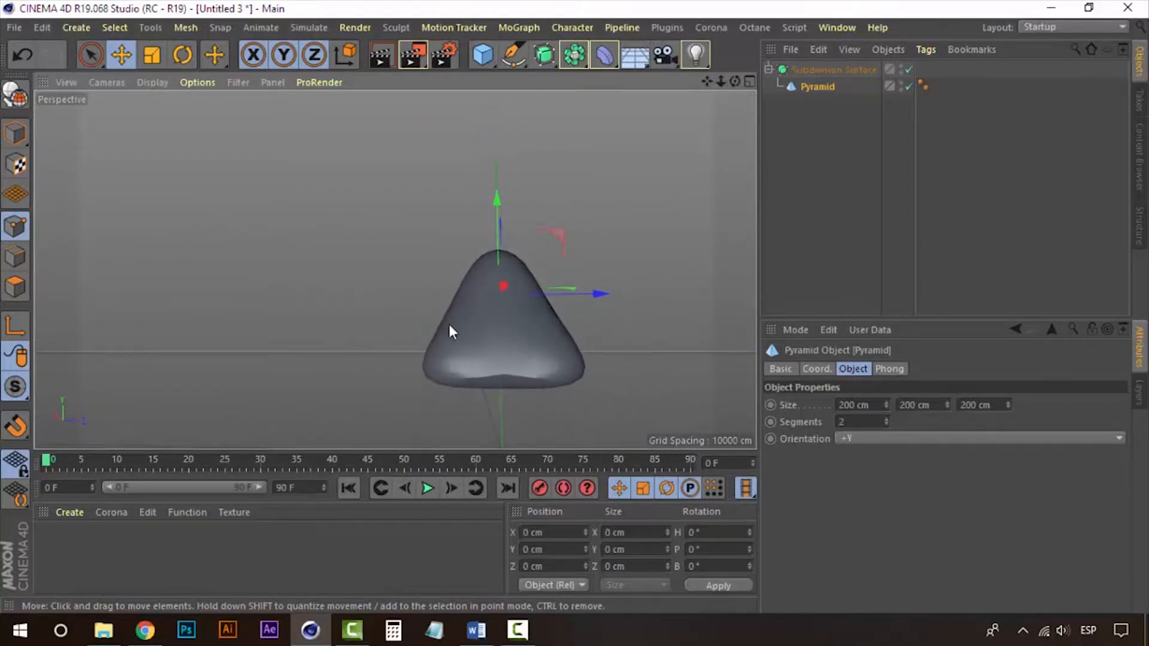
Reduce the pyramid's height (Size Y) to 145 cm and check the flattened shape from another angle
left_click_drag(449, 324, 336, 293, "alt")
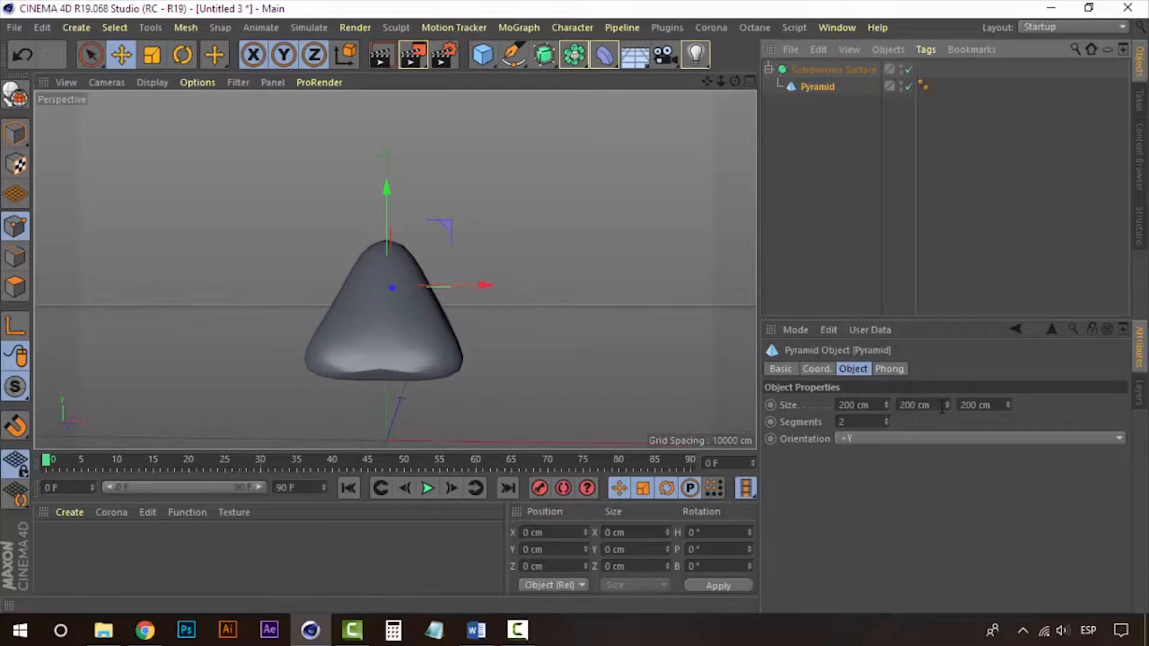
left_click_drag(947, 405, 947, 439)
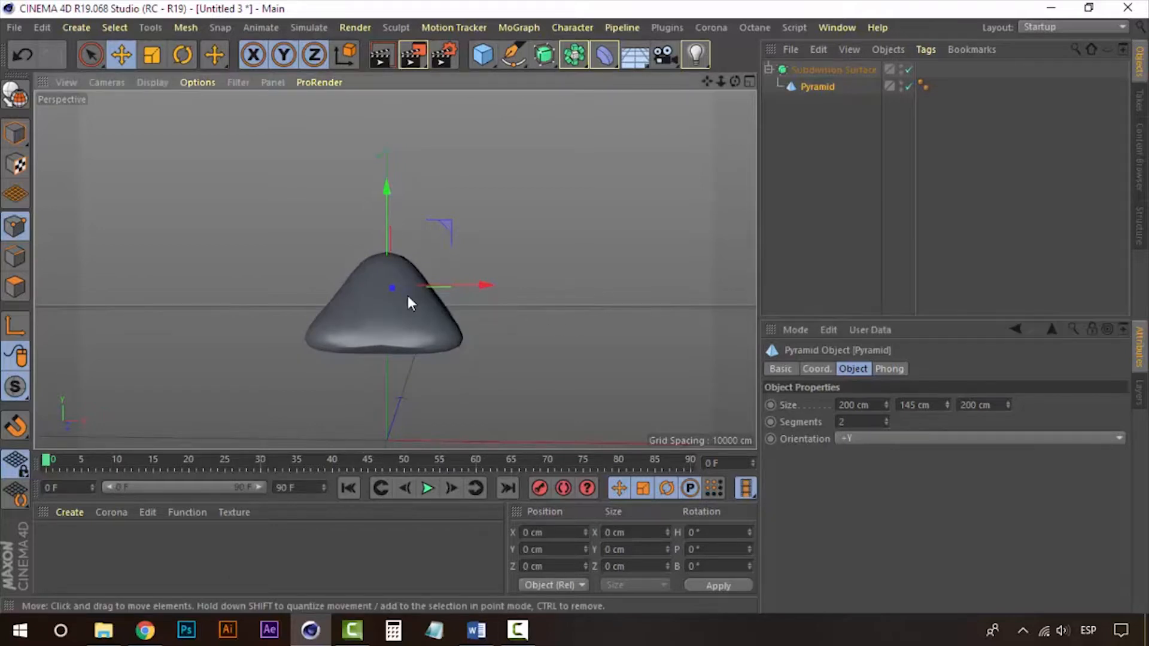
left_click_drag(408, 296, 395, 319, "alt")
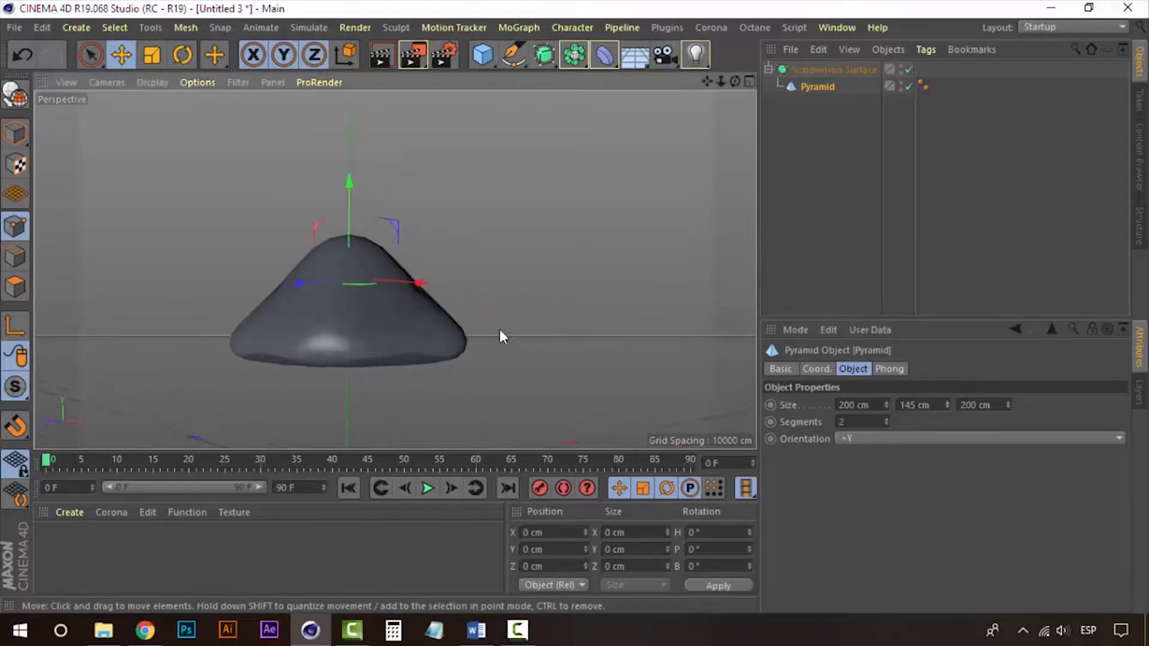
Try the pyramid's Segments at 3, then return them to 2
left_click(817, 70)
left_click(821, 87)
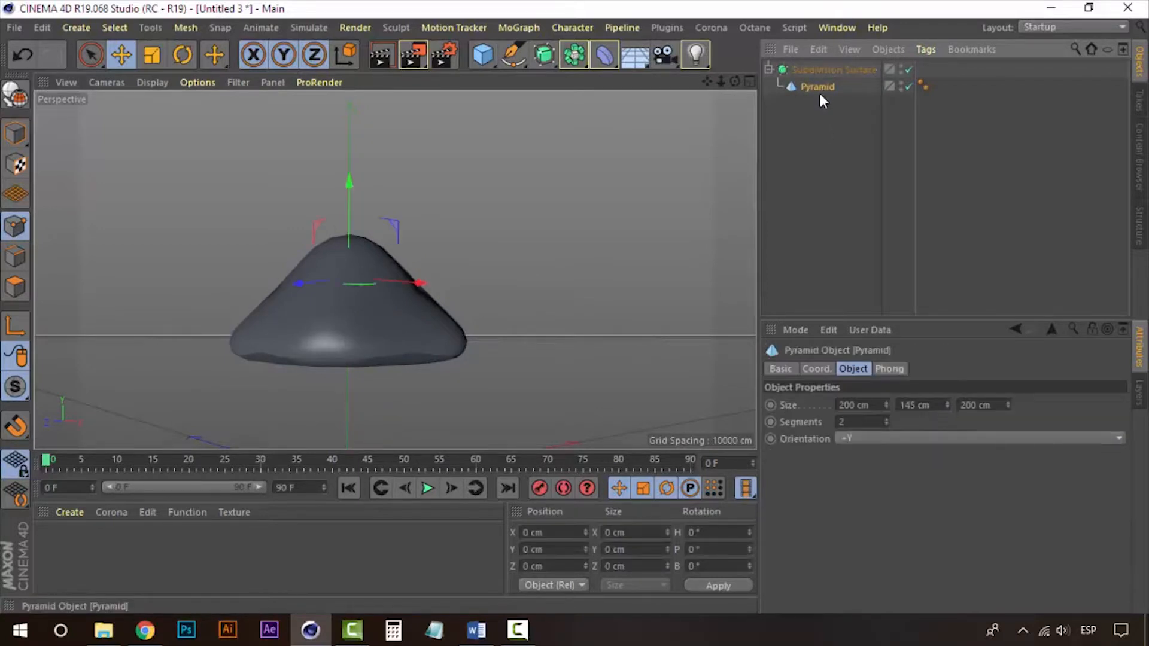
left_click(886, 419)
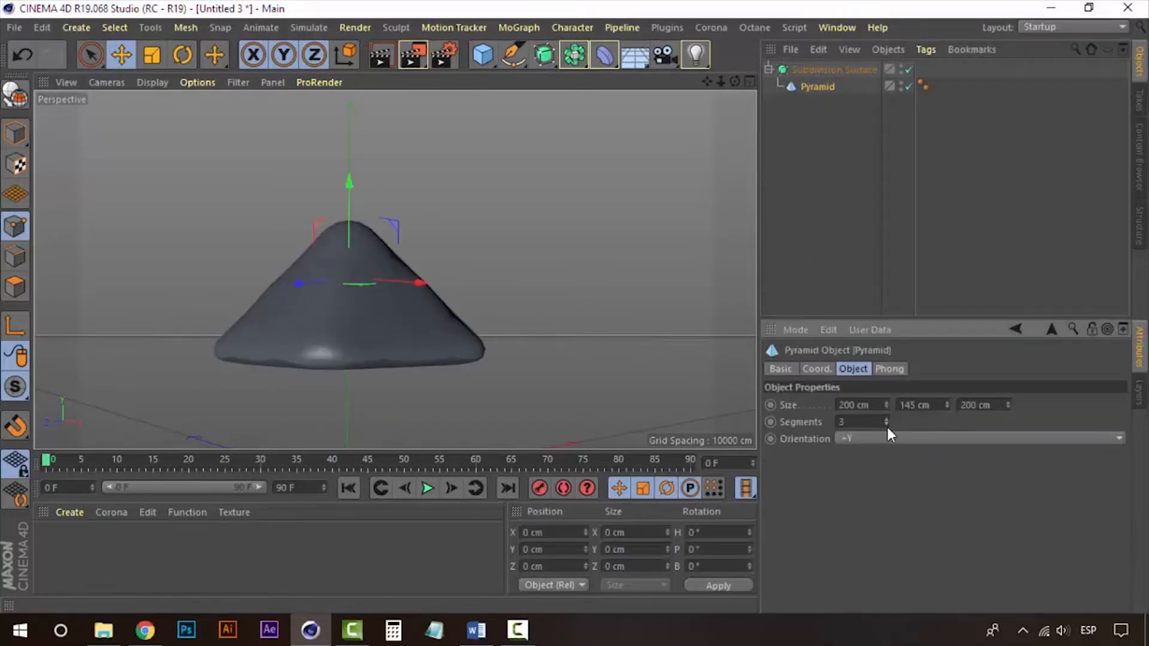
left_click(887, 422)
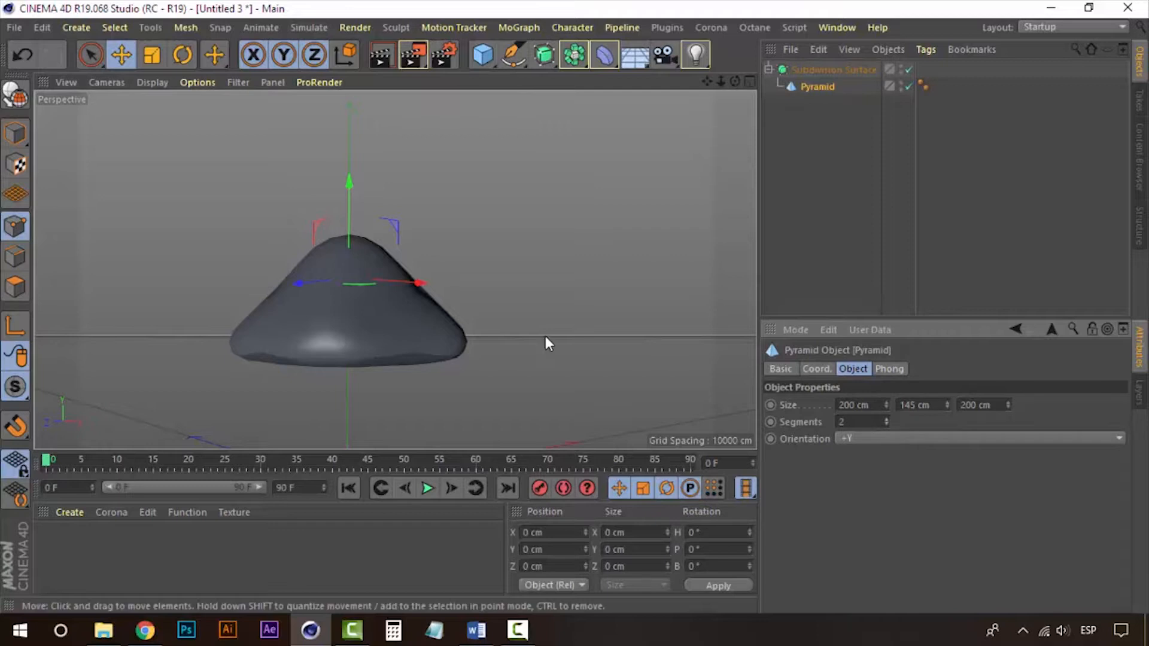
Lower the pyramid's height (Size Y) to 143 cm and view the smoothed shape from the front
left_click(879, 369)
left_click(847, 369)
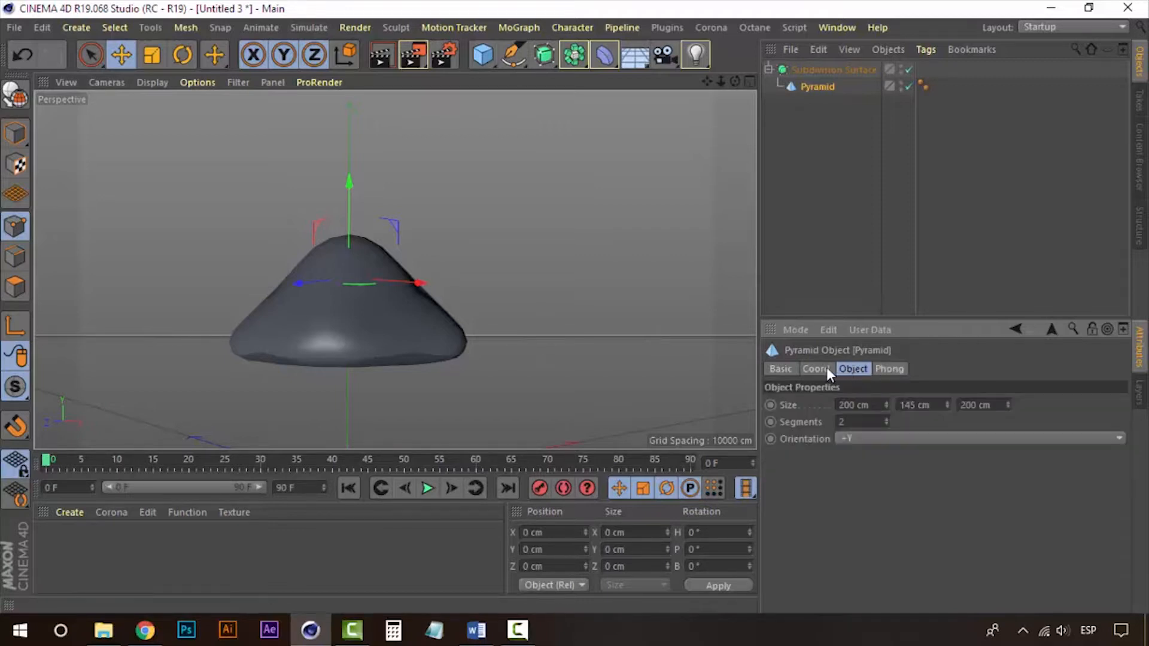
left_click(827, 368)
left_click(845, 365)
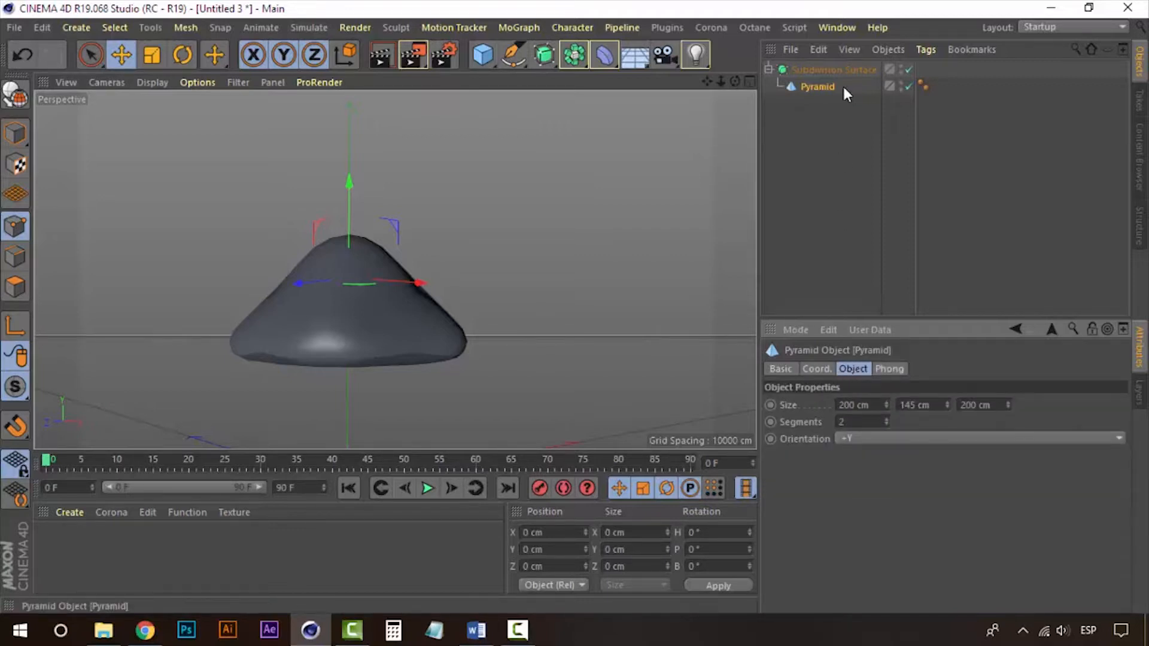
left_click(819, 71)
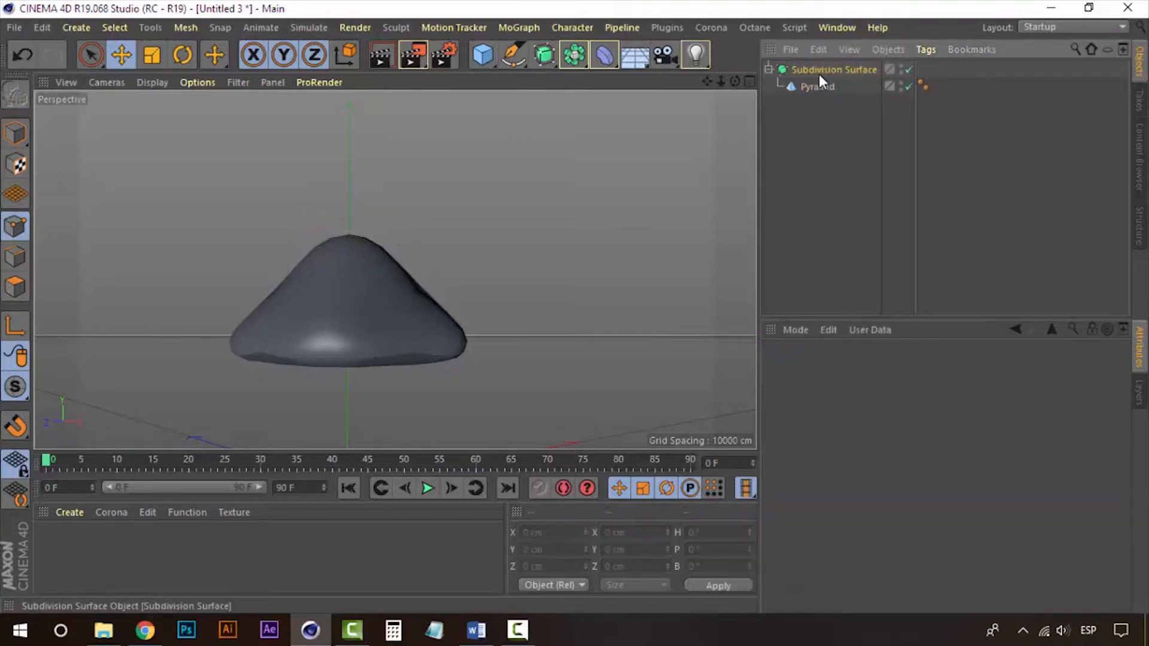
left_click(817, 87)
left_click_drag(948, 404, 948, 409)
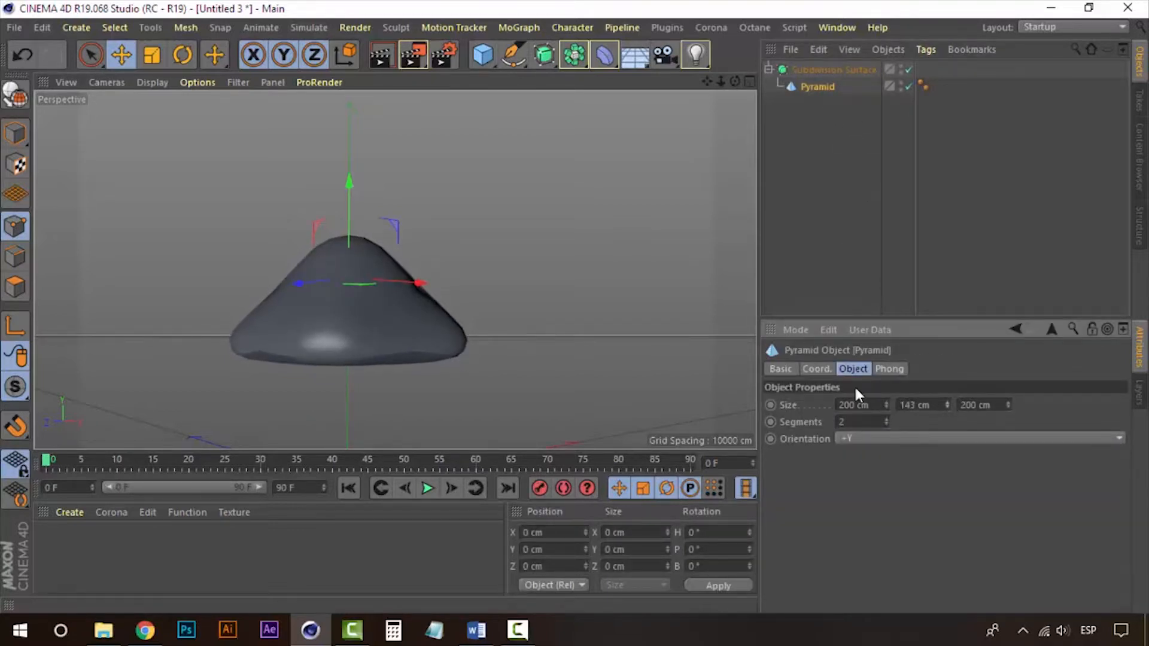
left_click_drag(542, 339, 434, 339, "alt")
scroll(433, 340, "down", 3)
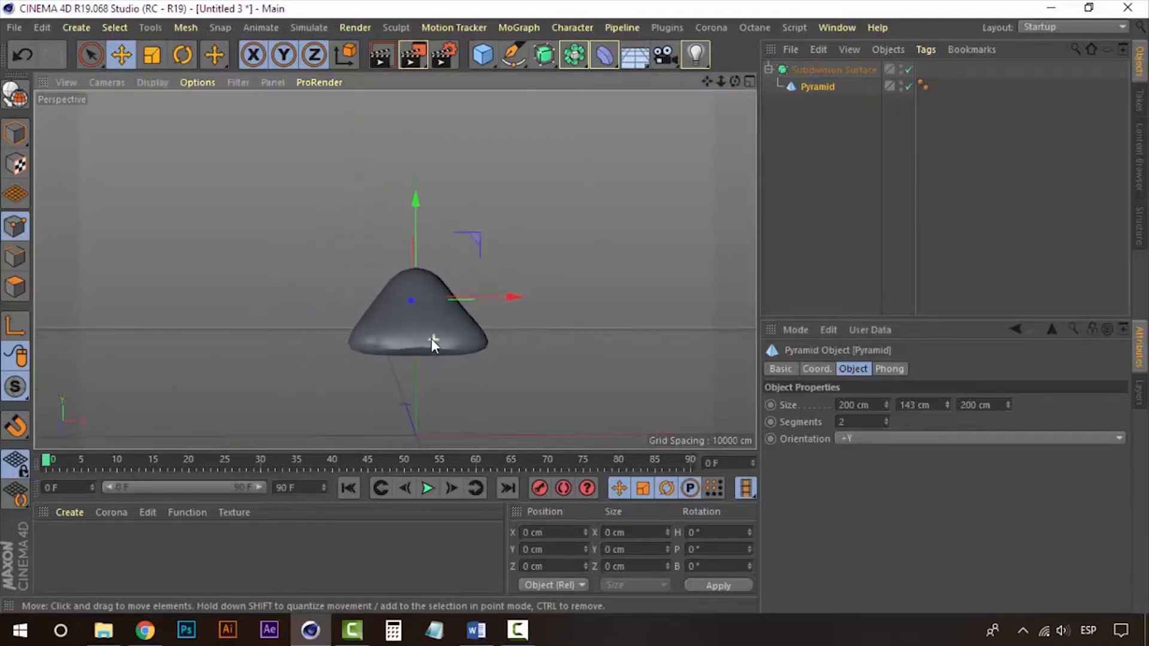
scroll(428, 338, "up", 2)
Raise the Subdivision Surface's Subdivision Editor level to 3
left_click(823, 69)
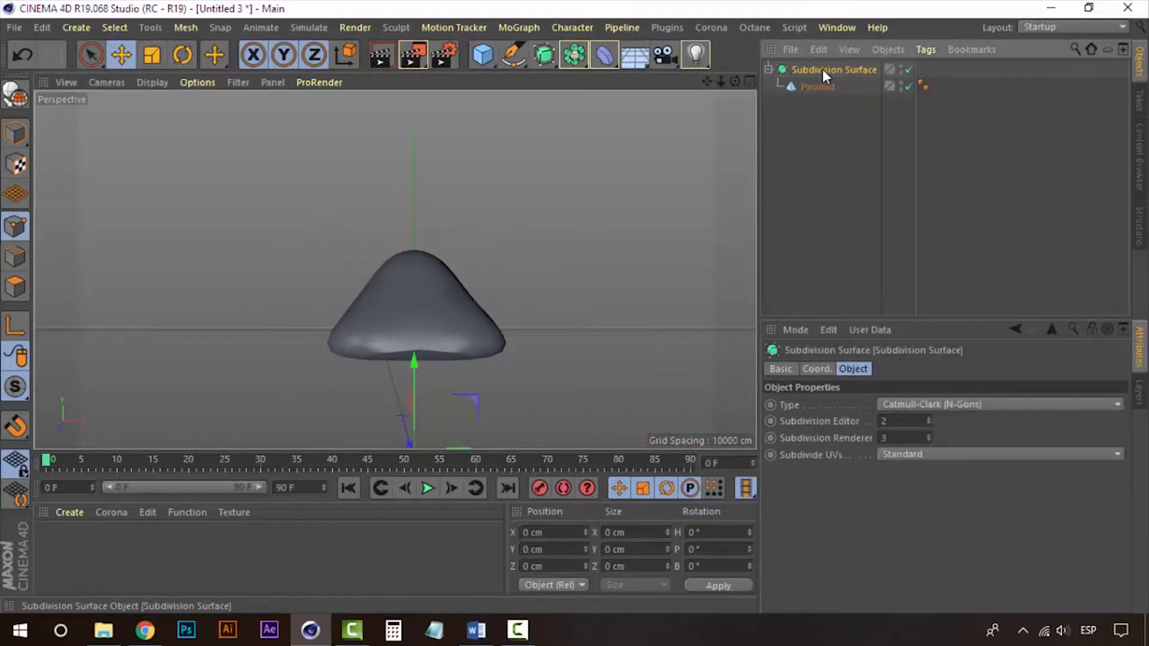
left_click(929, 419)
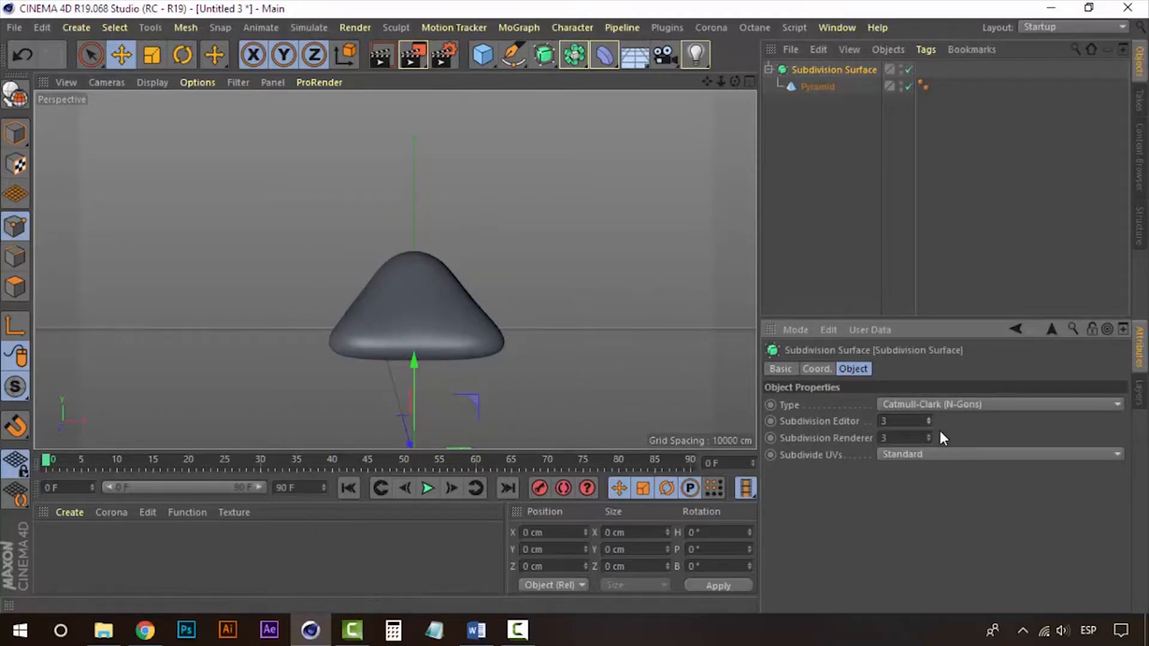
left_click(795, 190)
Widen the pyramid to 220 cm in X and check the shape in the viewport
left_click(817, 86)
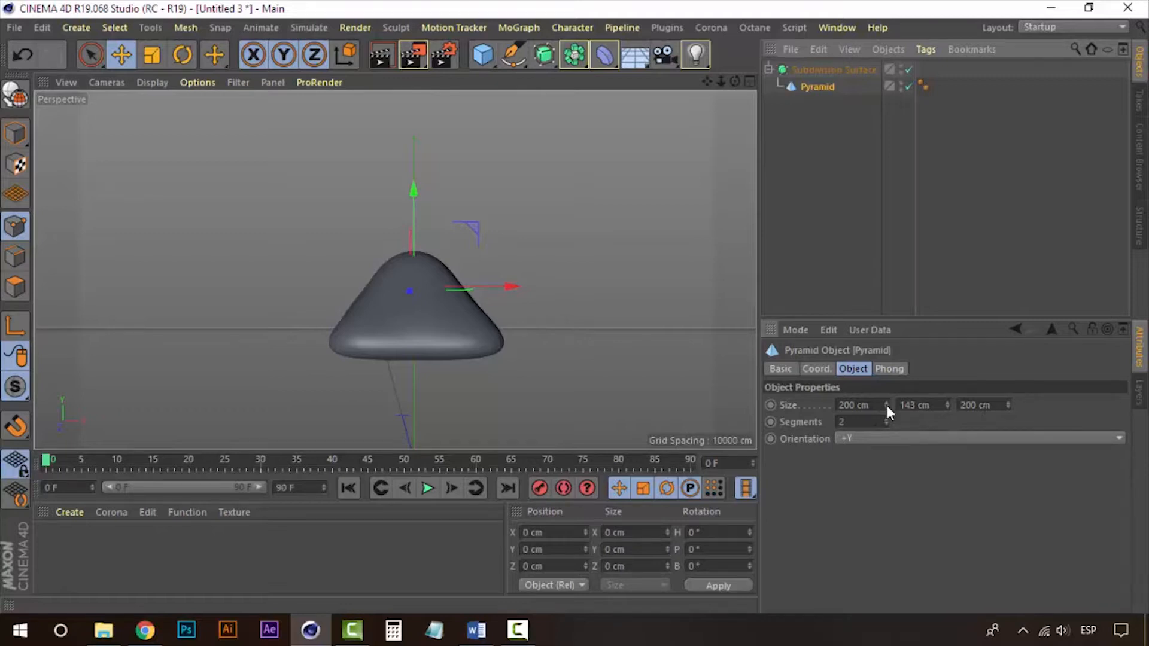
left_click_drag(886, 404, 901, 404)
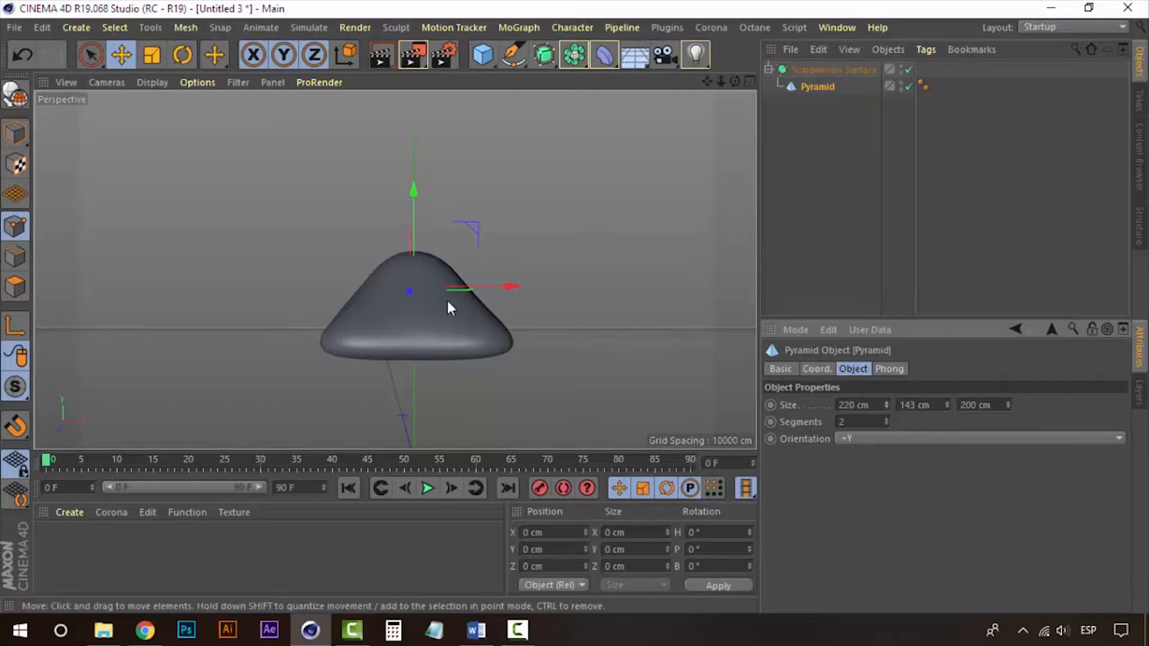
left_click_drag(447, 300, 325, 286, "alt")
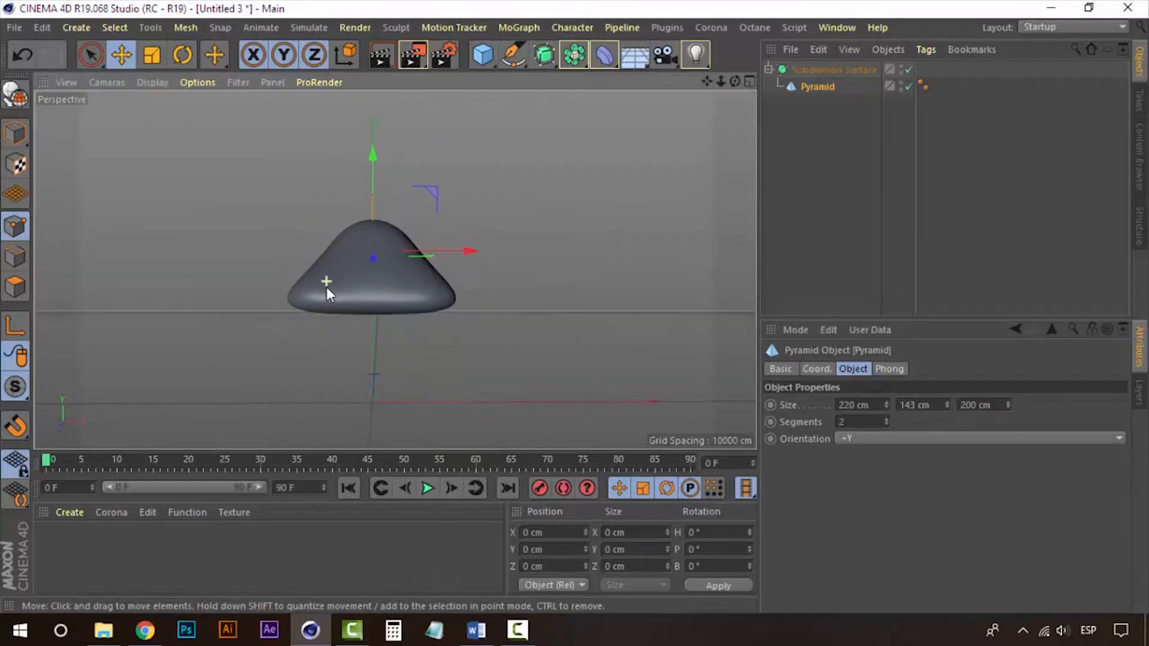
Duplicate the Subdivision Surface with its pyramid, move the copy down about 58 cm in Y, and show its coordinates
left_click(830, 70)
left_click(768, 68)
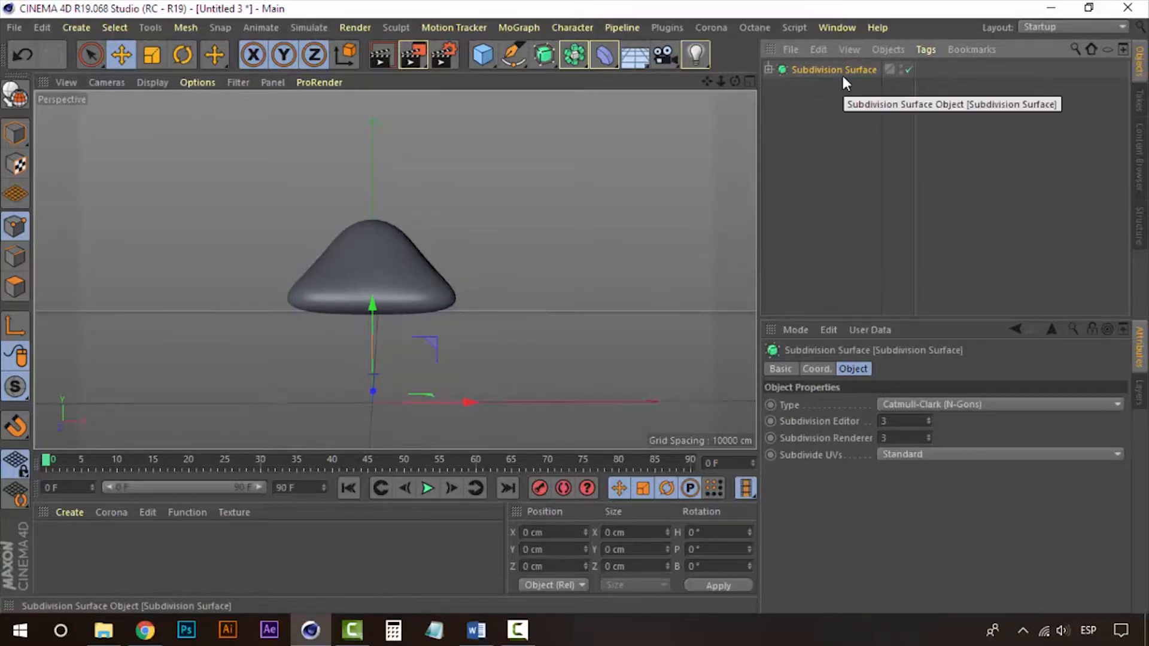
key("ctrl+c")
key("ctrl+v")
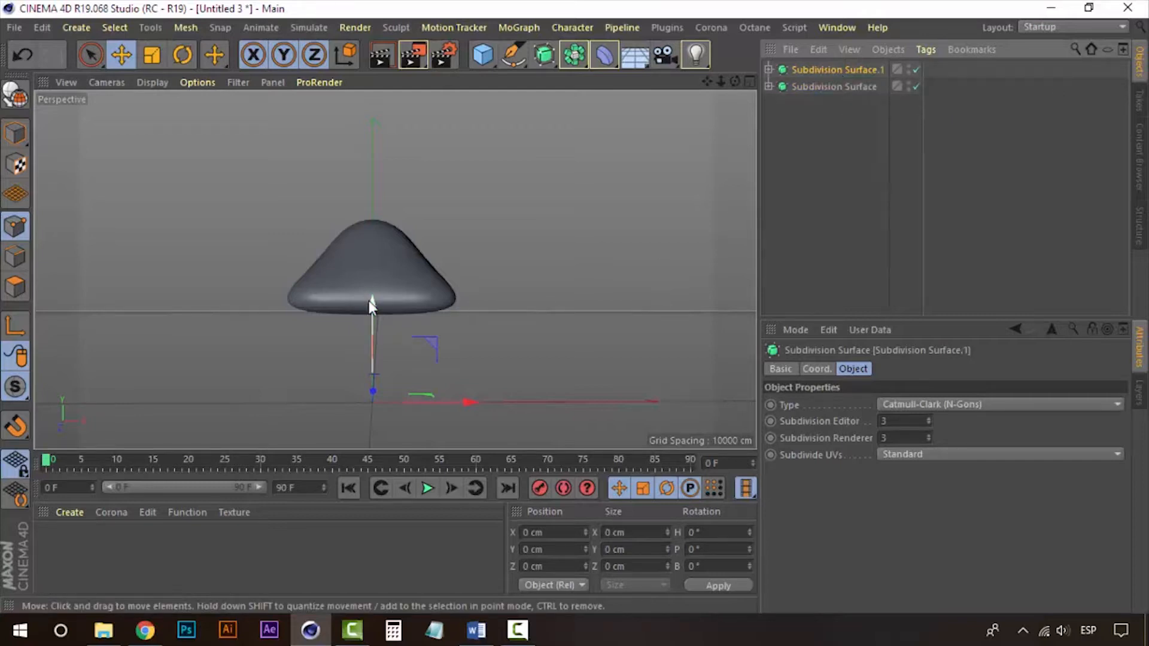
left_click_drag(372, 303, 377, 356)
left_click(814, 370)
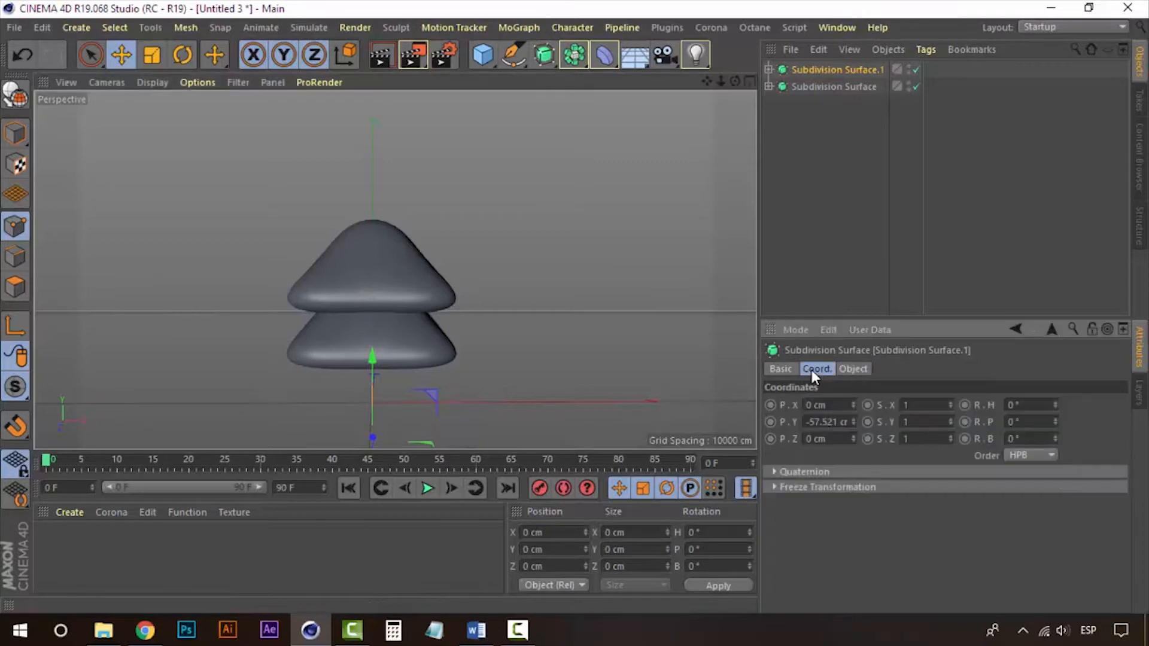
Widen the duplicated lower pyramid to 273 cm in X, shift it slightly down, and select its parent Subdivision Surface
left_click(768, 70)
left_click(816, 86)
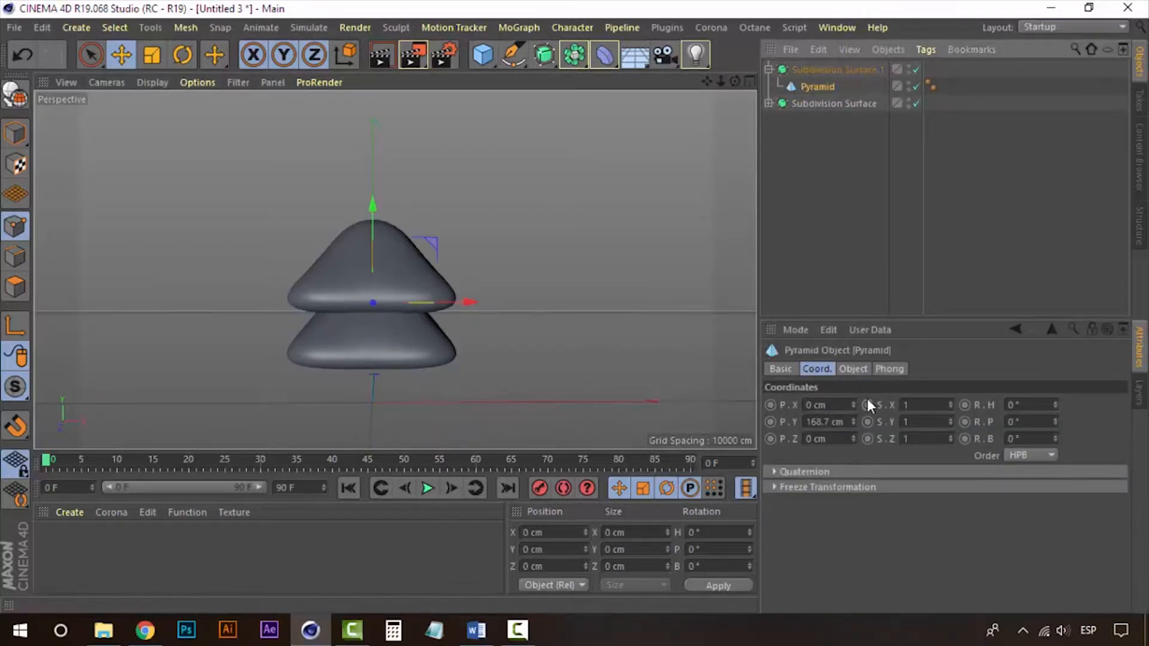
left_click(864, 369)
left_click_drag(887, 402, 887, 383)
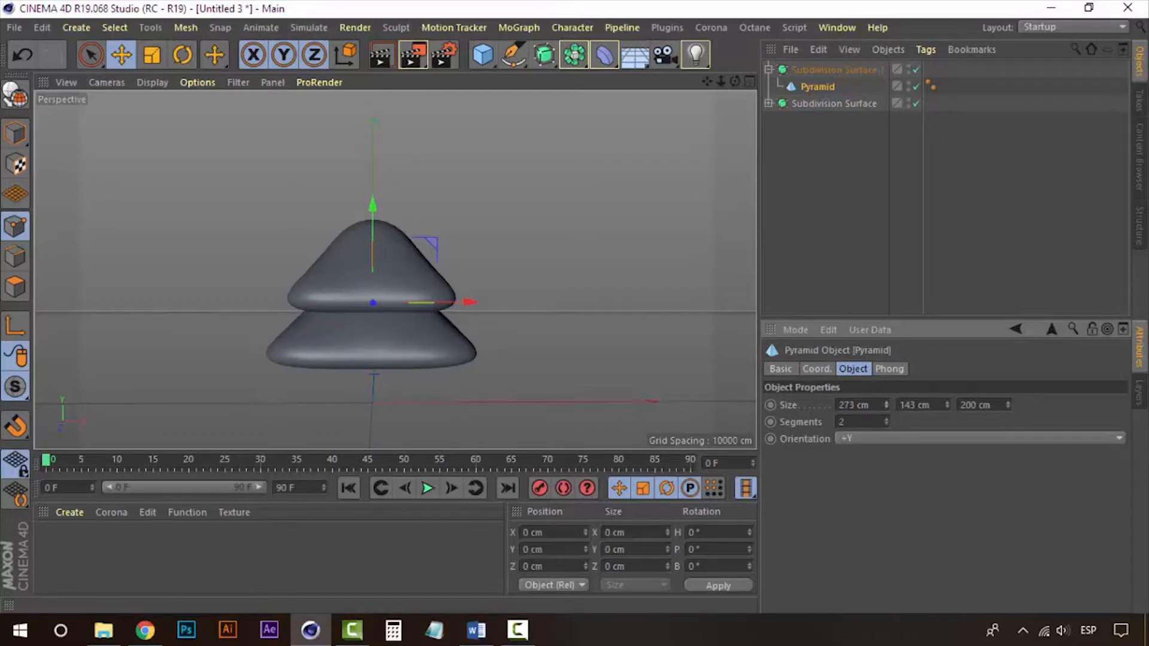
left_click_drag(379, 213, 376, 221)
left_click_drag(422, 260, 472, 203, "alt")
left_click(836, 70)
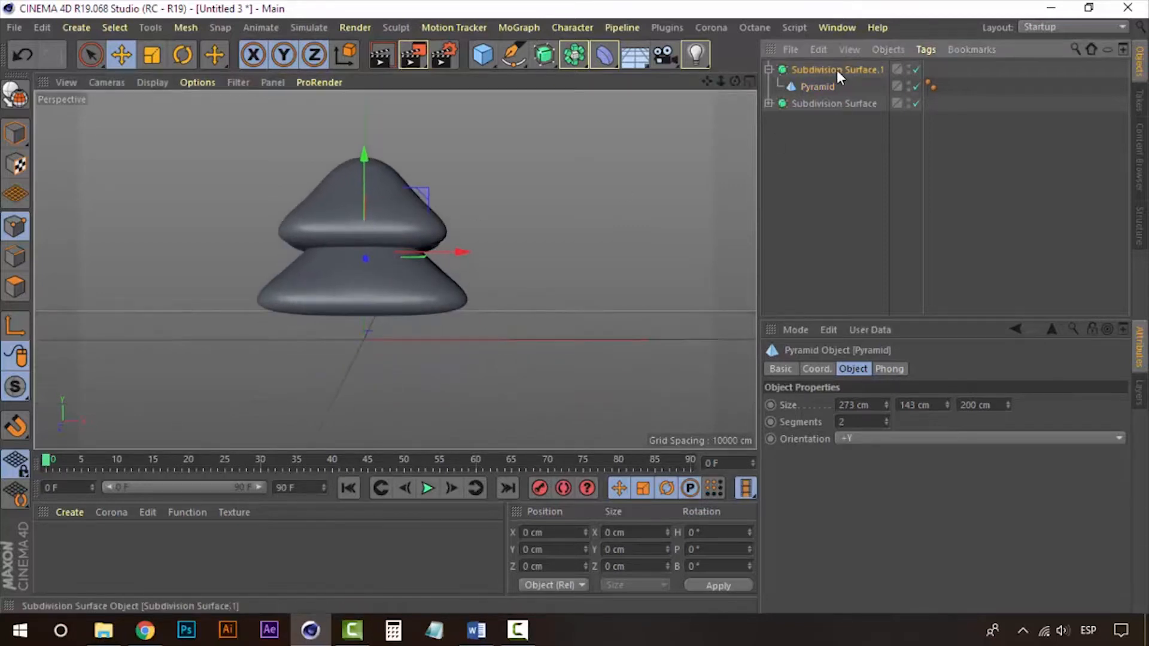
Duplicate the second tier's Subdivision Surface and move the copy down to form a third tier beneath it
left_click(768, 70)
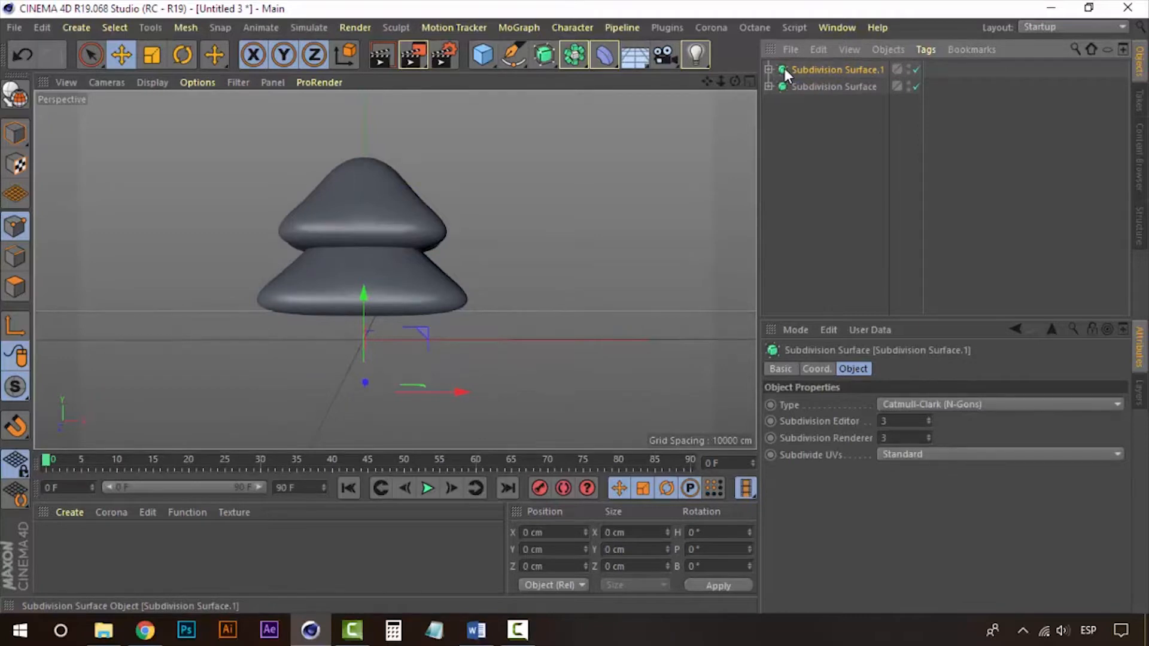
key("ctrl+c")
key("ctrl+v")
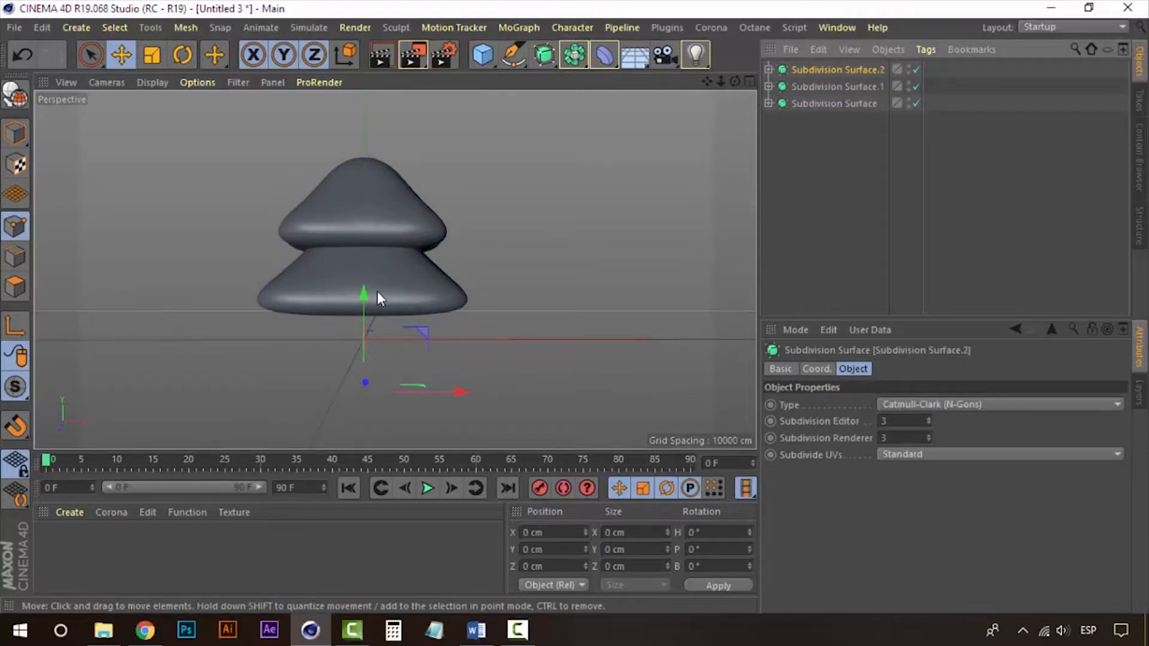
left_click_drag(366, 292, 421, 368)
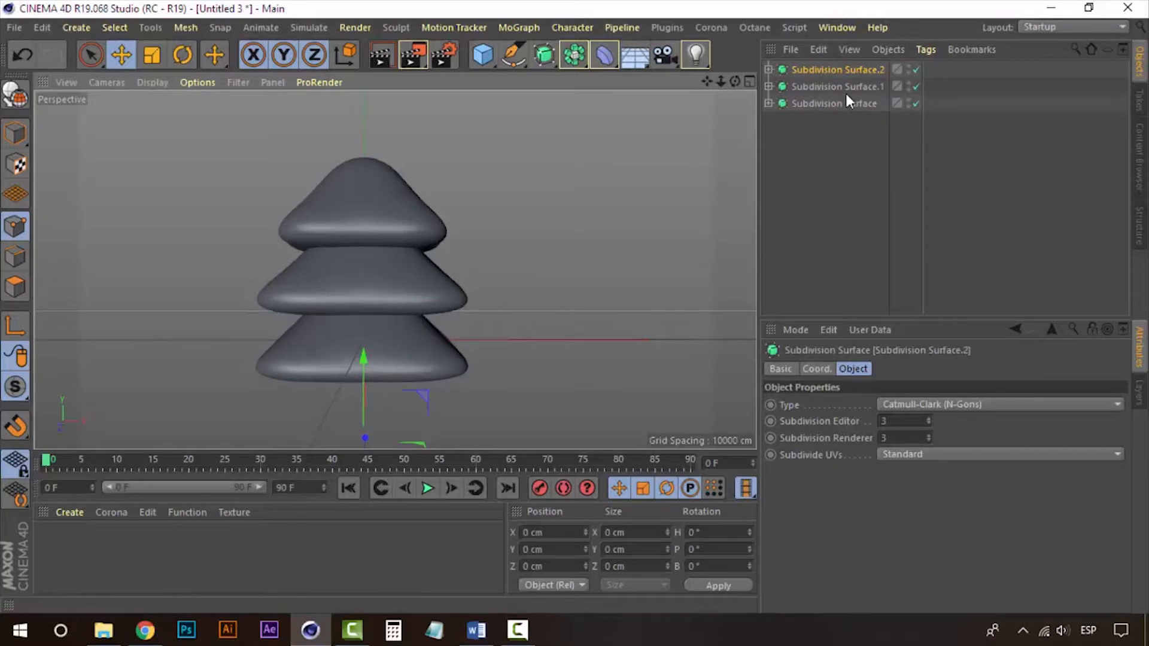
Widen the third tier's pyramid to 320 cm in X and collapse its Subdivision Surface in the hierarchy
left_click(770, 69)
left_click(813, 85)
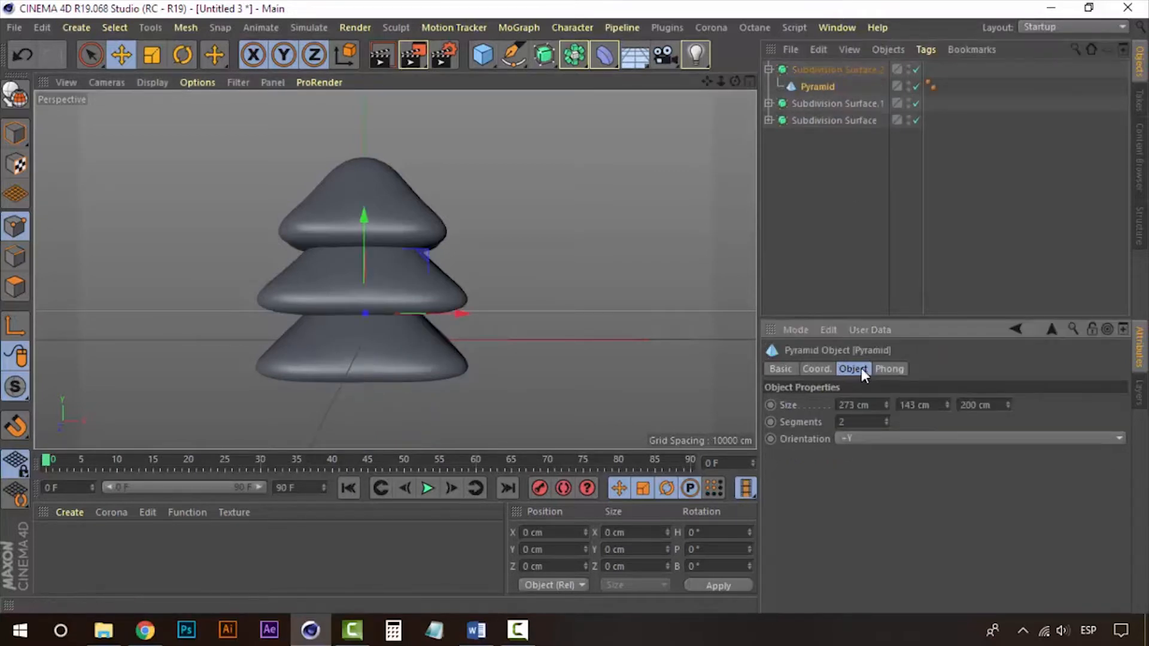
left_click_drag(885, 404, 893, 386)
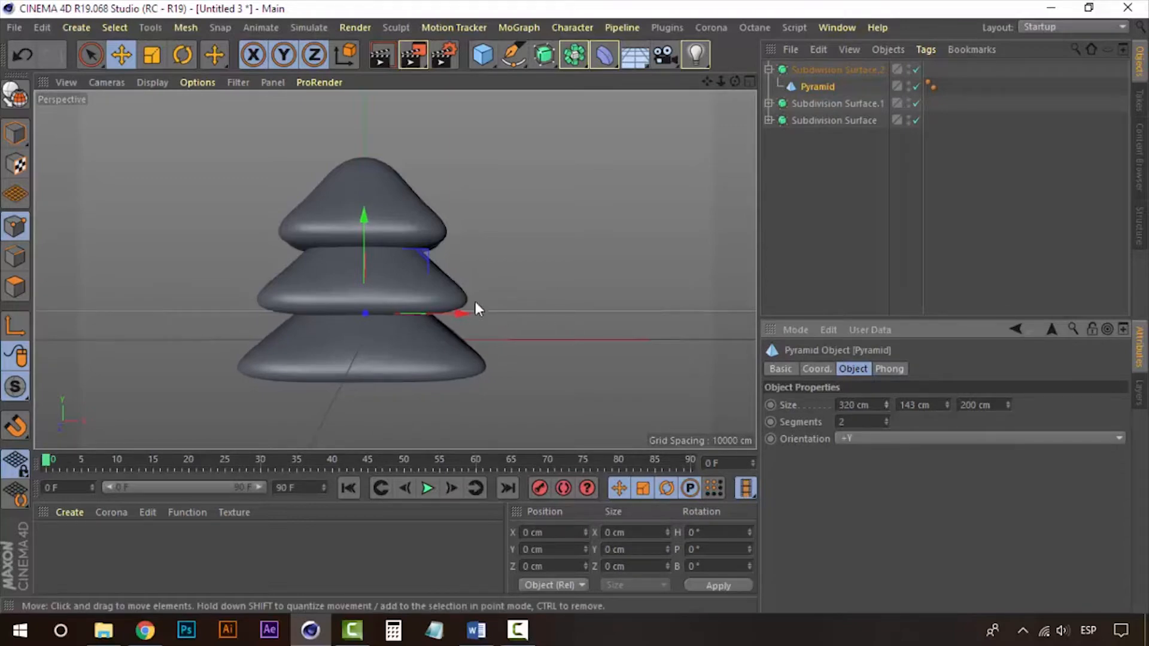
left_click(859, 181)
left_click(839, 71)
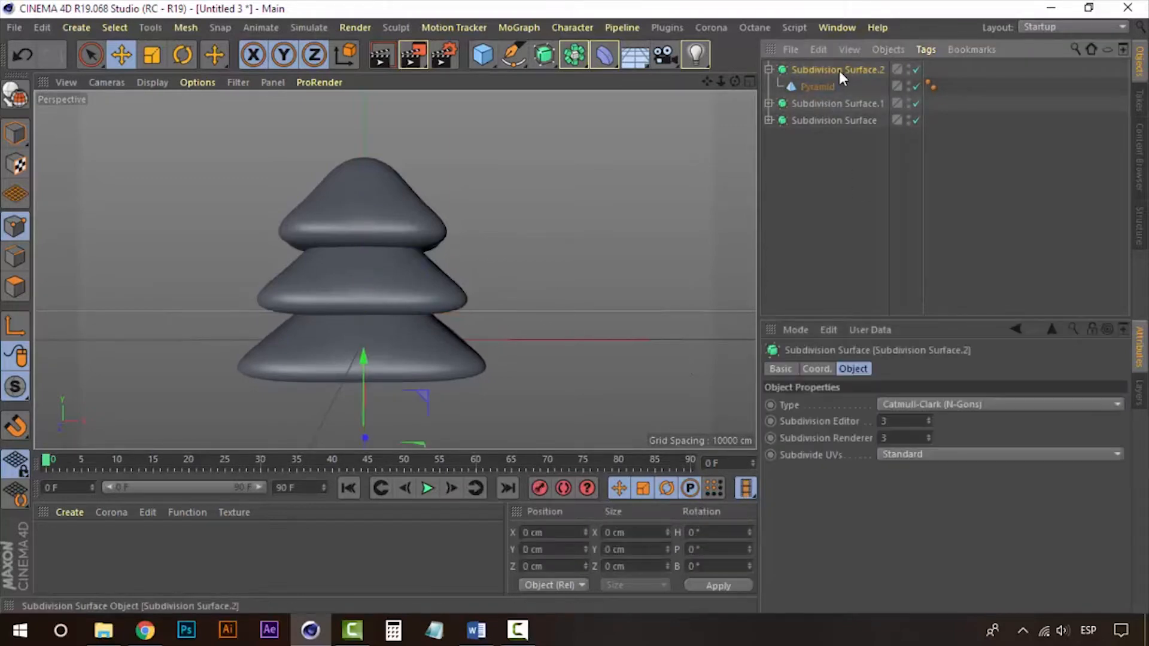
left_click(766, 70)
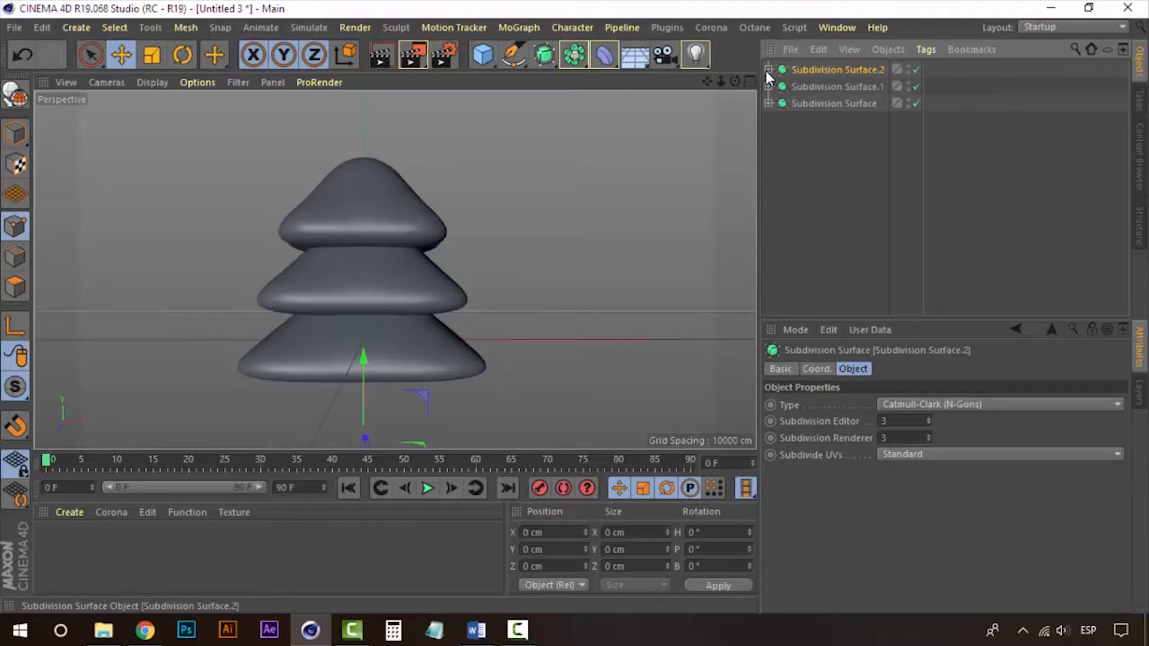
Paste another copy of the smoothed pyramid and move it down to form a fourth tier under the stack
key("ctrl+v")
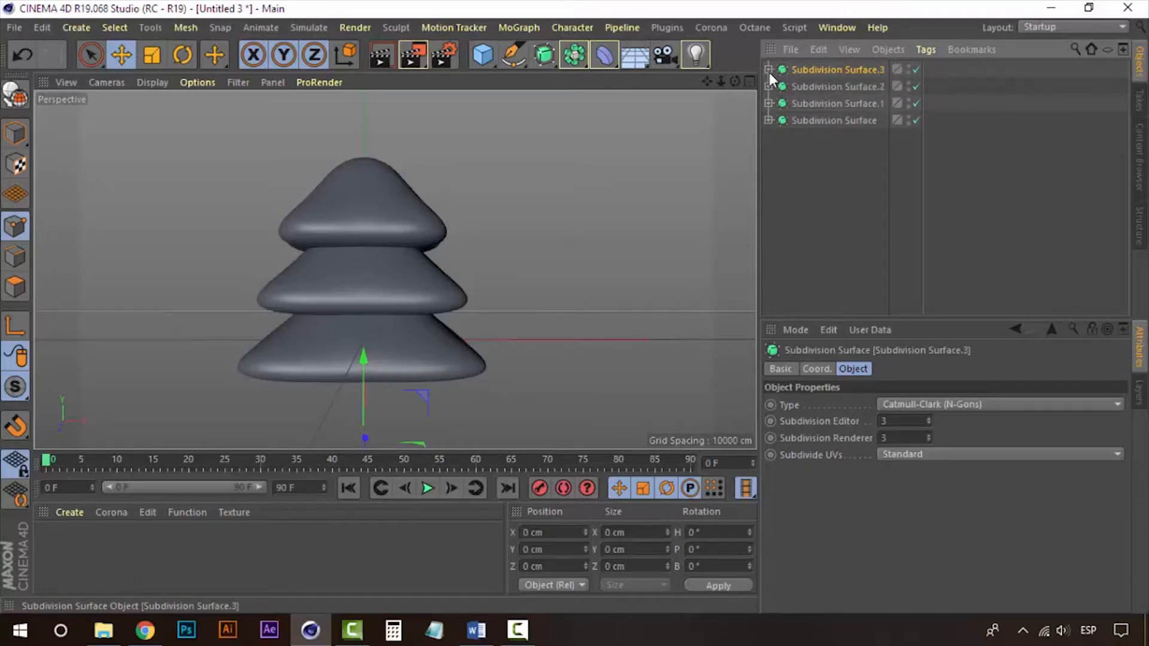
left_click(769, 70)
left_click_drag(364, 356, 369, 413)
middle_click_drag(457, 376, 483, 286, "alt")
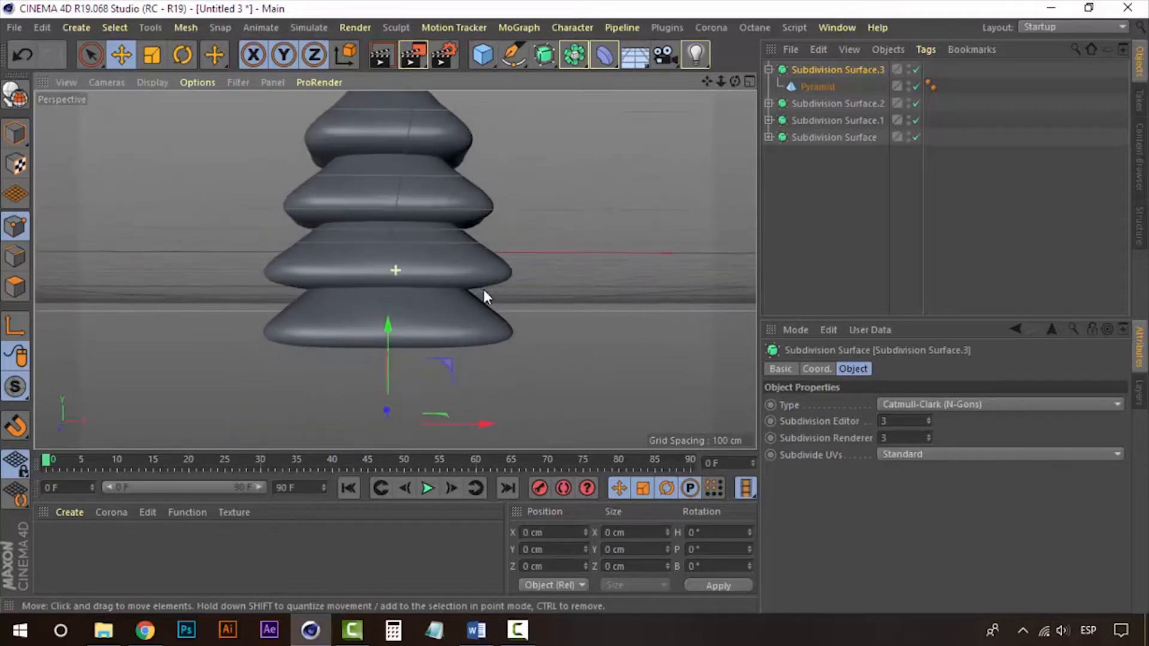
Widen the fourth tier's pyramid to 378 cm in X, shift it slightly down, and deselect it
left_click(819, 87)
left_click_drag(886, 404, 885, 371)
left_click_drag(385, 178, 386, 193)
left_click(795, 217)
left_click_drag(419, 250, 428, 279, "alt")
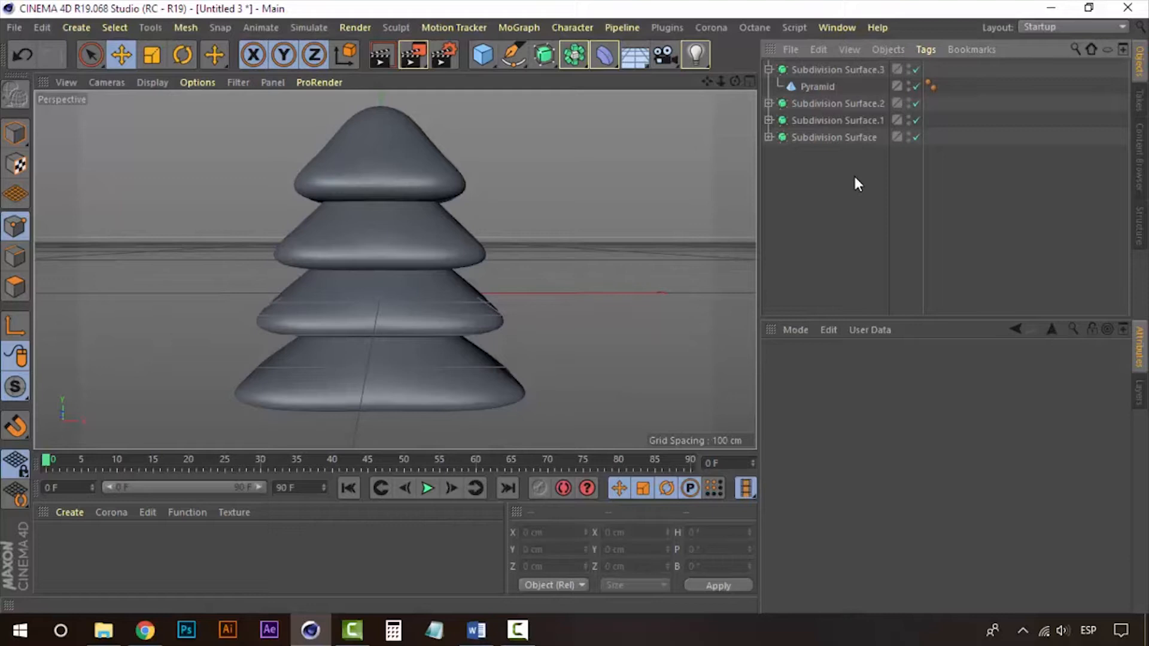
Collapse the bottom tier's hierarchy and raise the top tier's Subdivision Surface slightly in Y
left_click(841, 73)
left_click(828, 85)
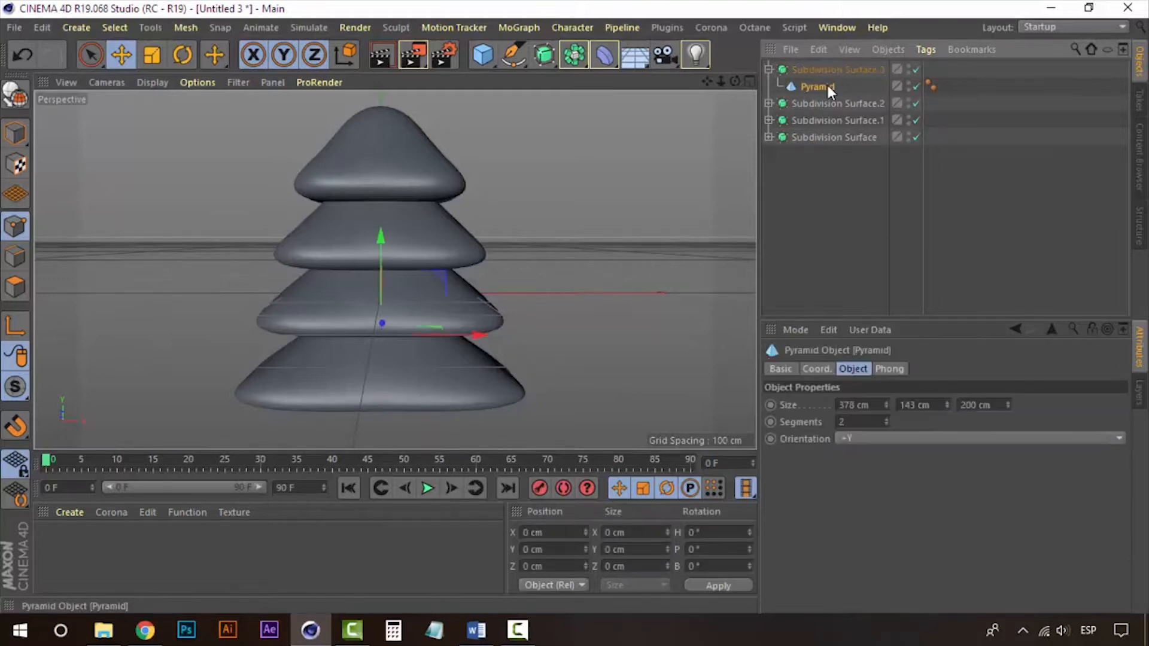
left_click(805, 65)
left_click(769, 70)
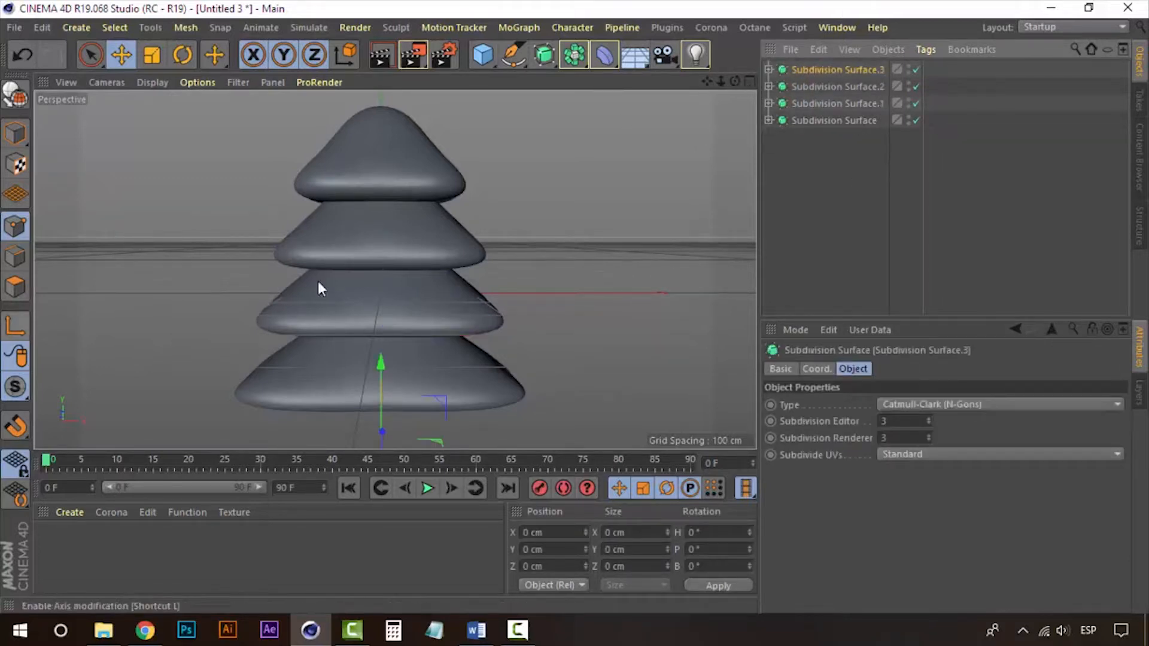
left_click(832, 120)
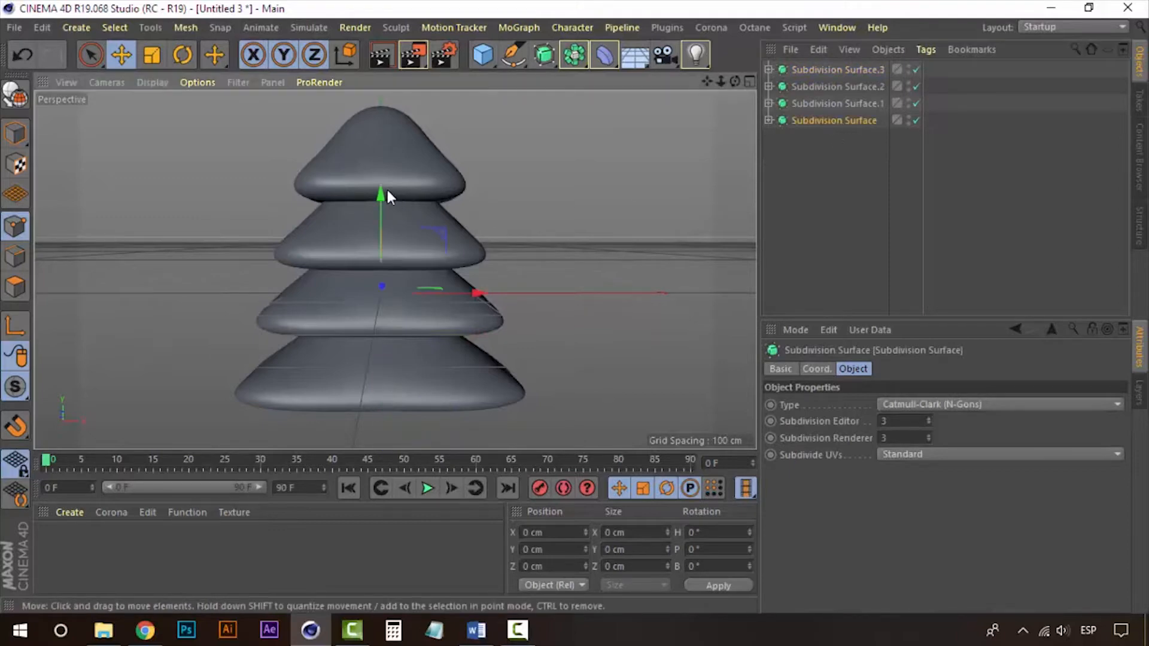
left_click_drag(385, 191, 383, 188)
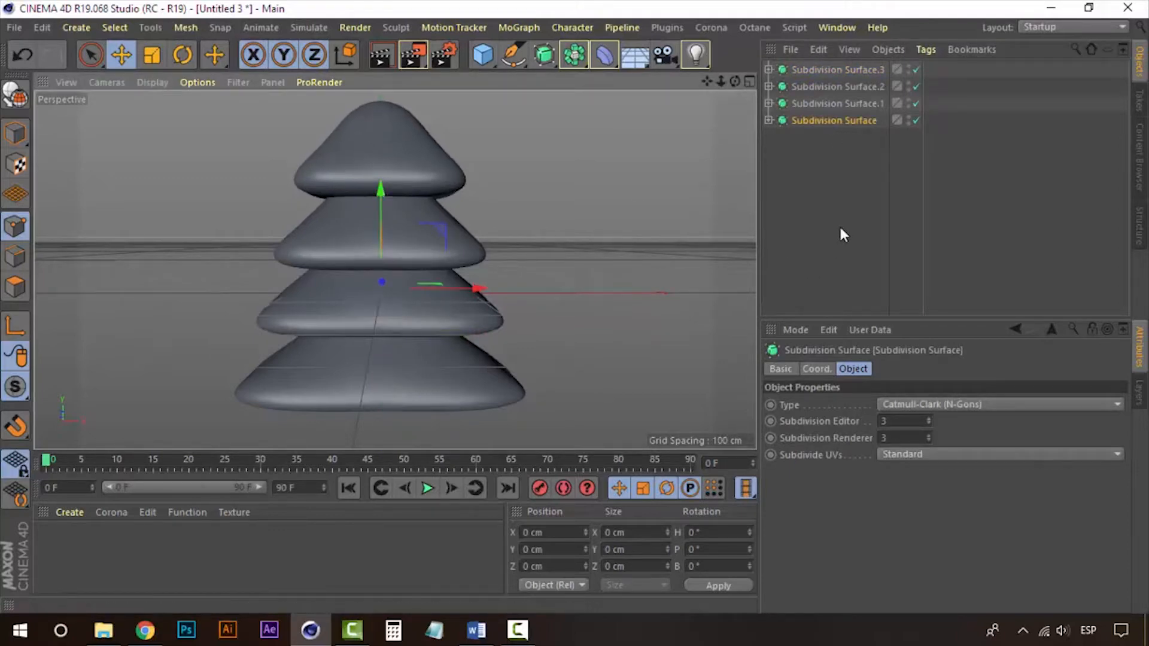
left_click(842, 234)
left_click_drag(430, 246, 307, 270, "alt")
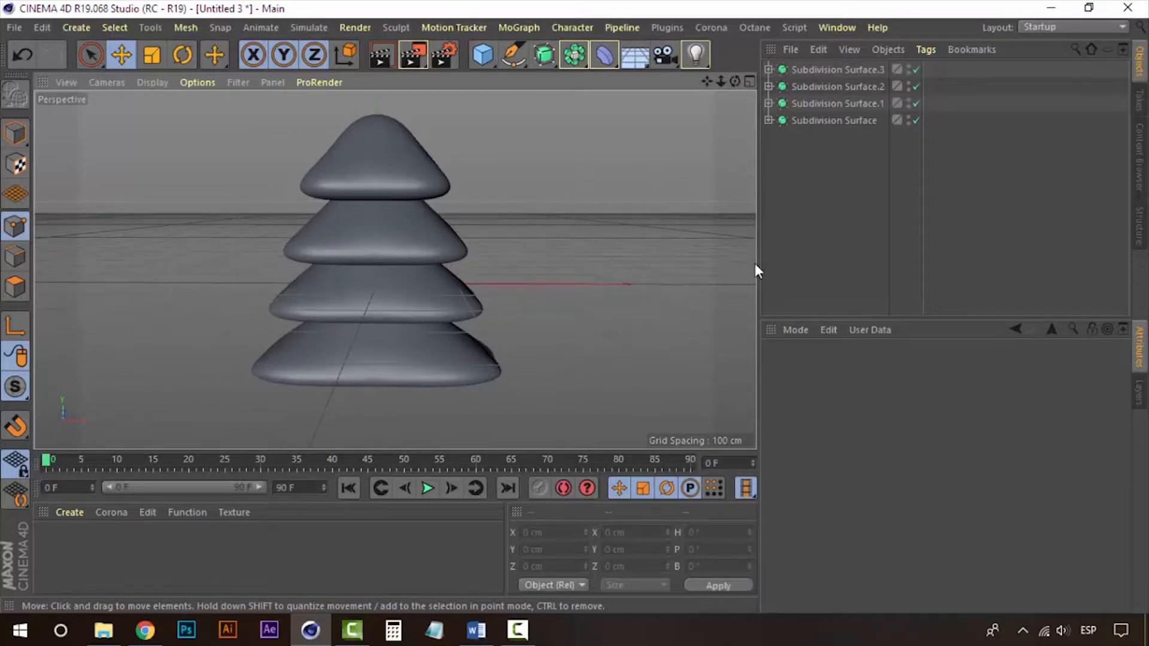
Add a cube for the trunk and move it down to about -200 cm in Y, below the bottom tier
middle_click_drag(372, 353, 400, 257, "alt")
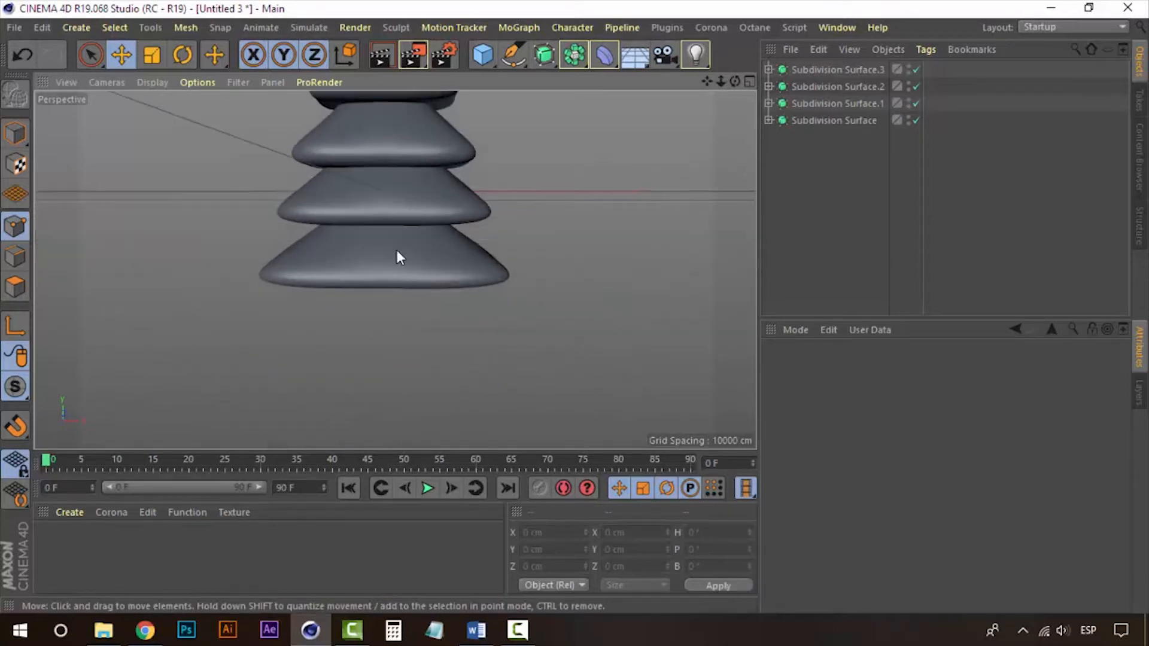
left_click_drag(381, 315, 401, 320, "alt")
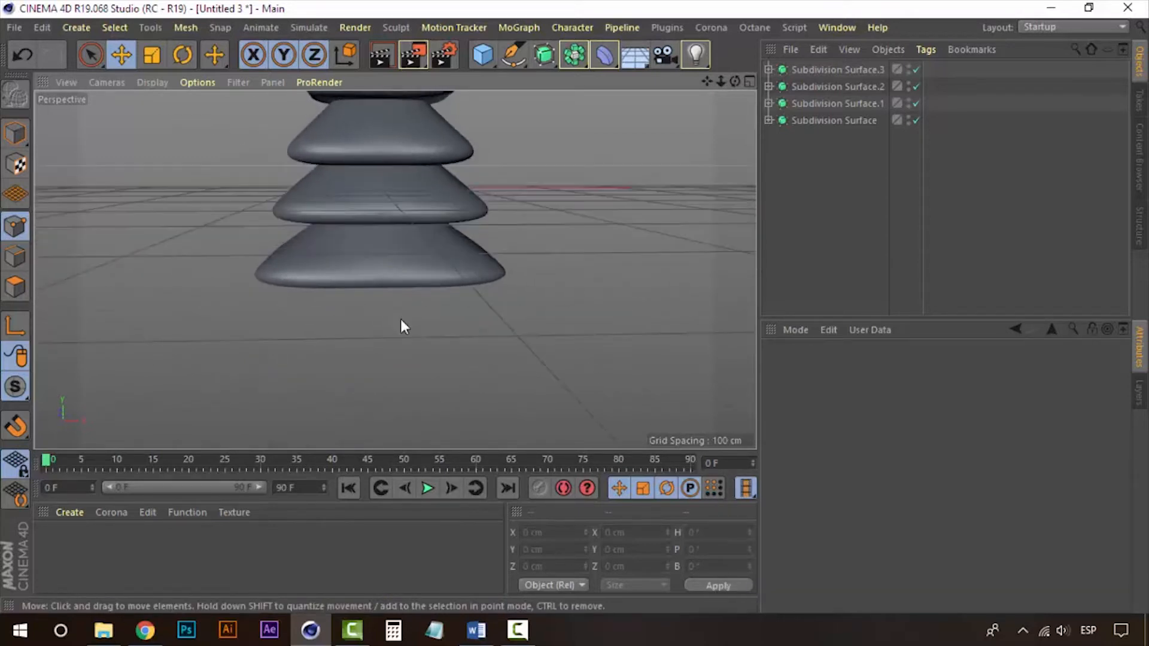
left_click(482, 55)
left_click_drag(378, 124, 380, 271)
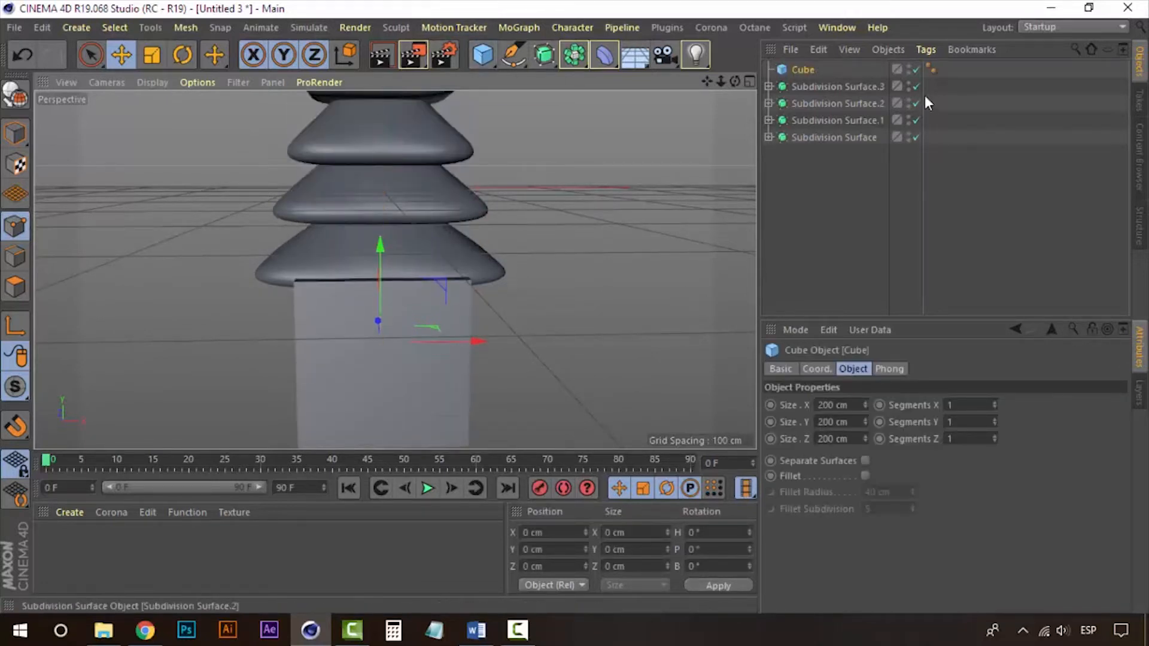
Resize the cube into a trunk of about 48 × 153 × 72 cm and raise it to about -148 cm in Y
mouse_move(338, 341)
left_mouse_down("alt")
mouse_move(335, 330)
mouse_move(431, 326)
mouse_move(347, 354)
left_mouse_up("alt")
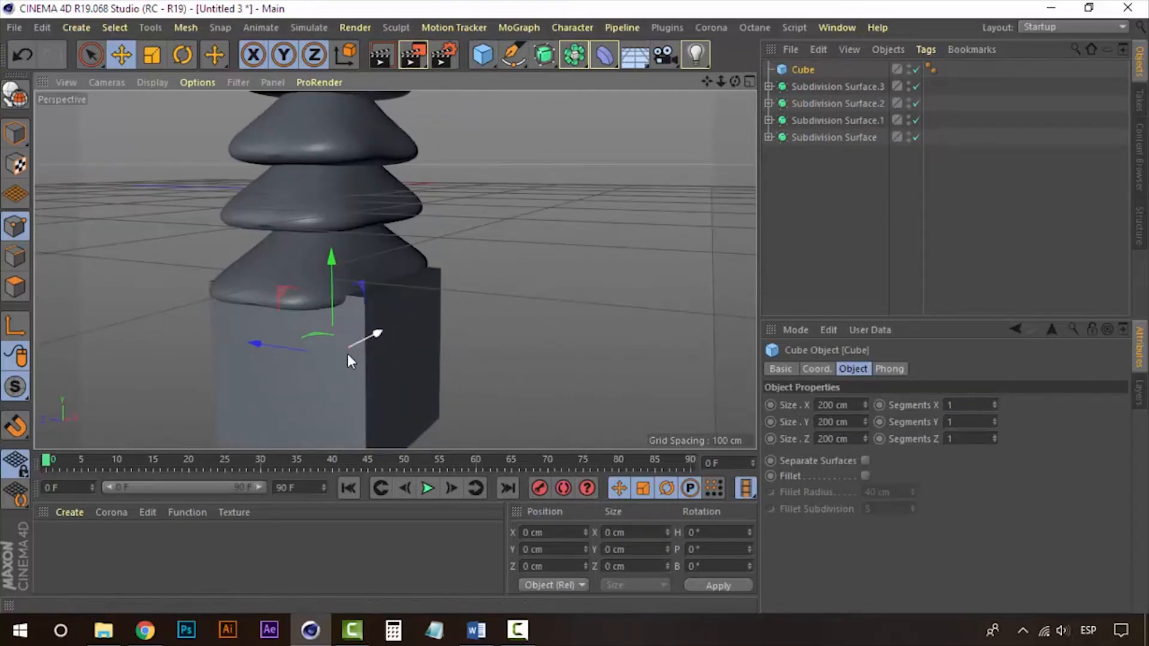
left_click(13, 137)
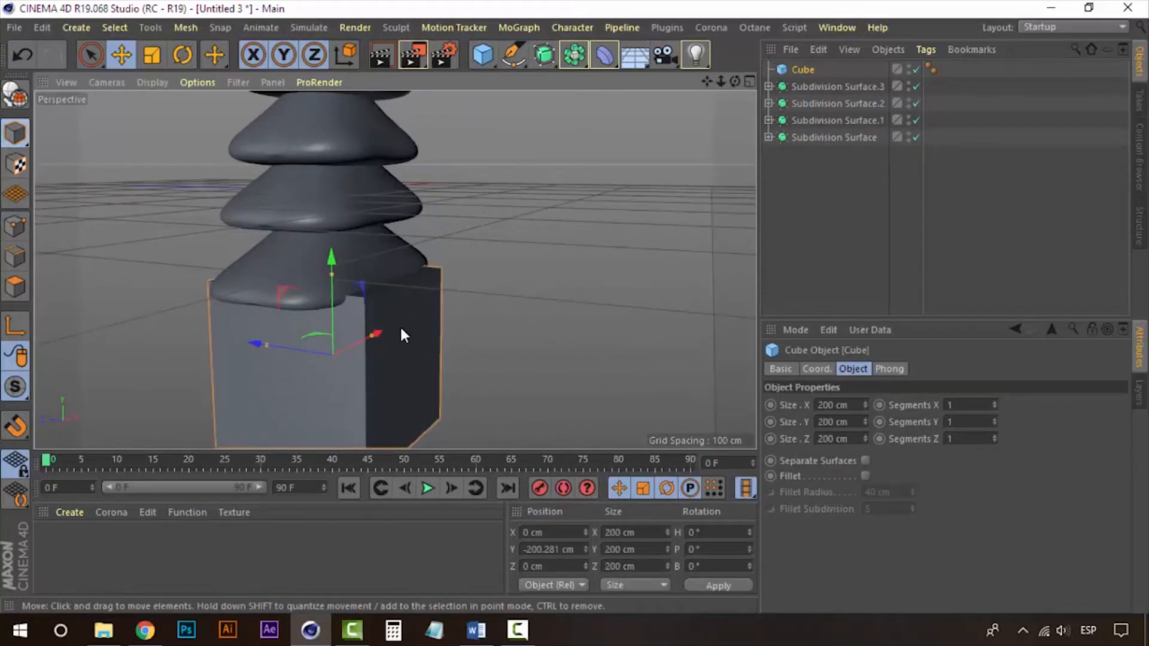
left_click_drag(268, 346, 308, 355)
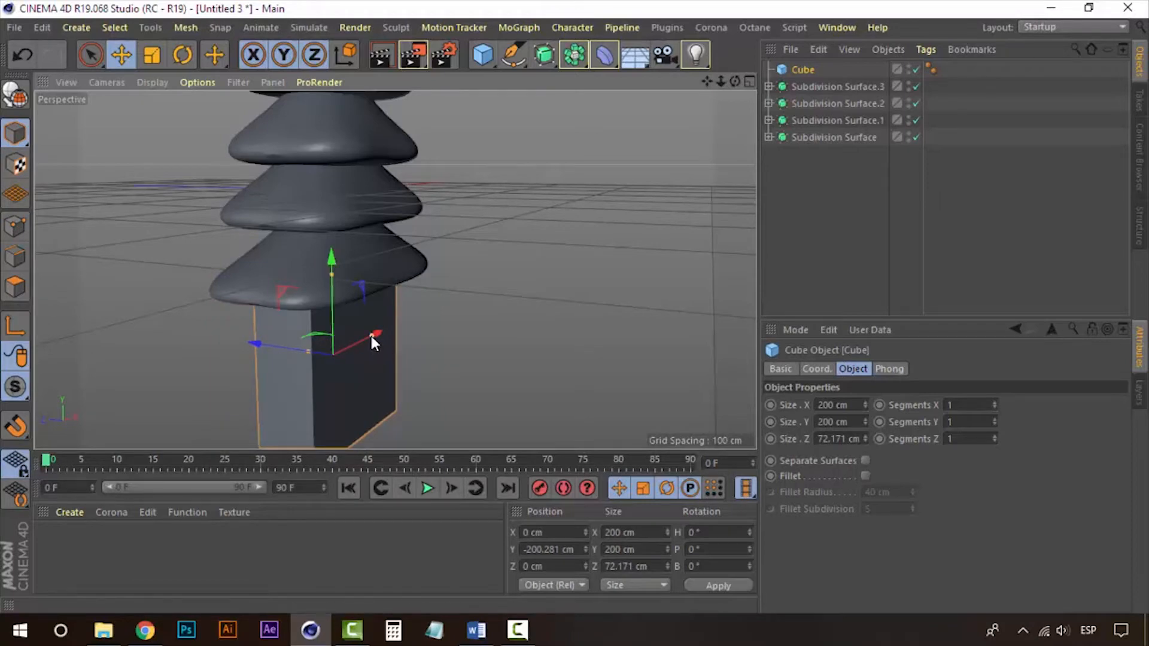
mouse_move(371, 337)
left_mouse_down()
mouse_move(347, 350)
mouse_move(354, 326)
mouse_move(303, 315)
mouse_move(370, 322)
left_mouse_up()
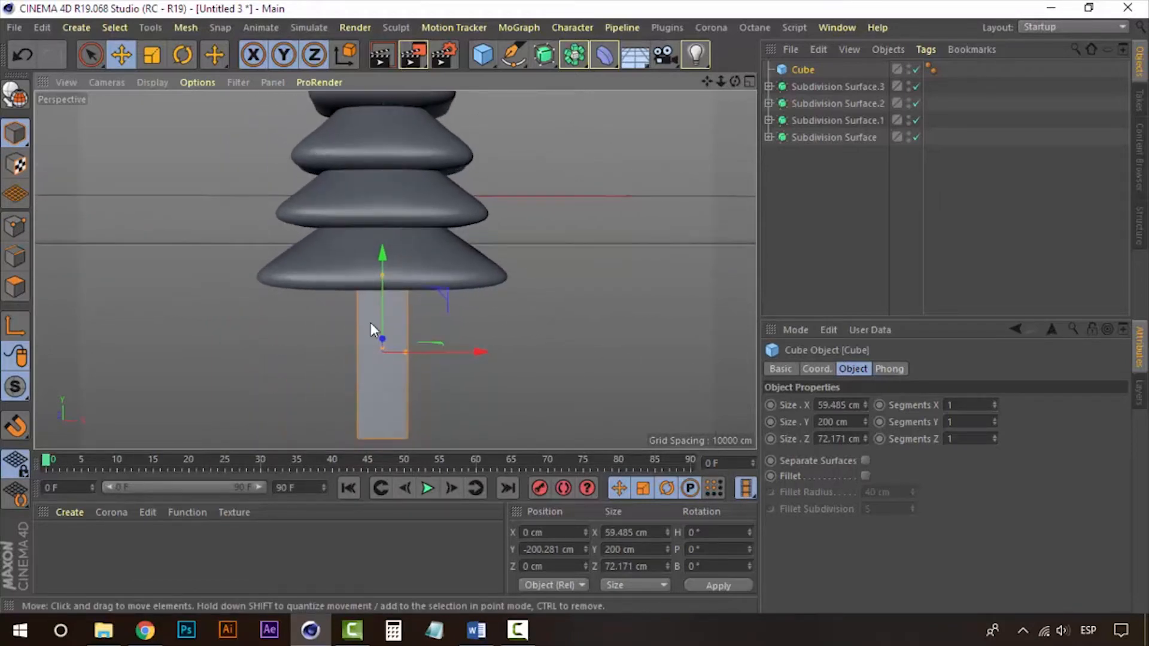
mouse_move(383, 279)
left_mouse_down()
mouse_move(383, 304)
mouse_move(382, 293)
left_mouse_up()
left_click_drag(407, 350, 401, 354)
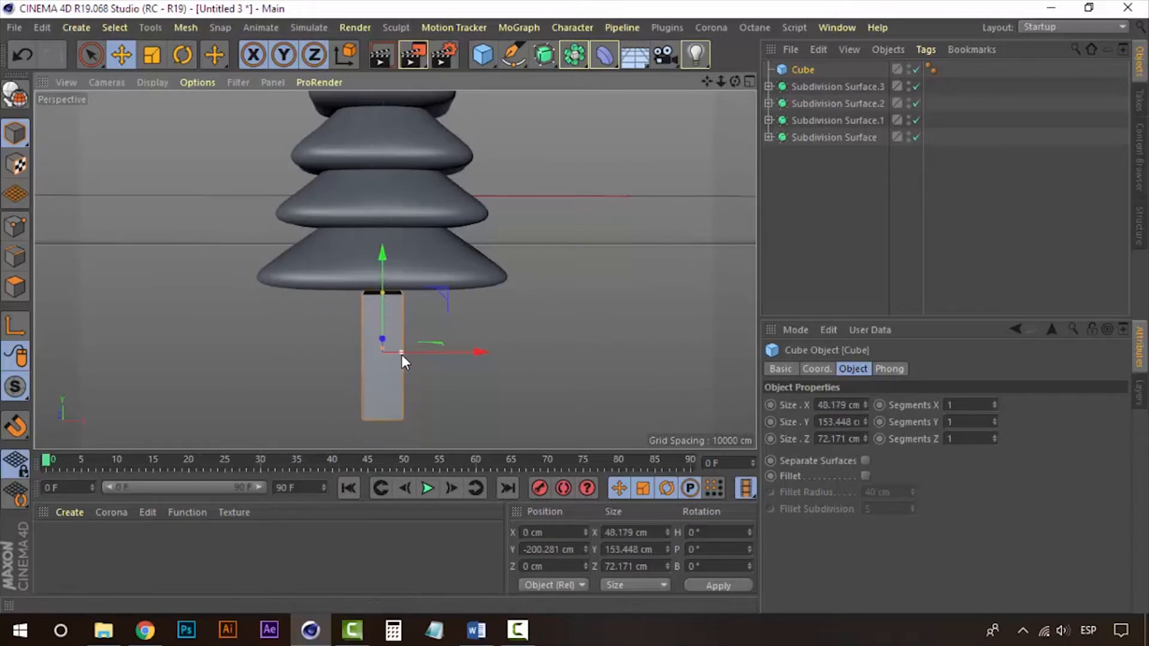
left_click_drag(381, 268, 383, 228)
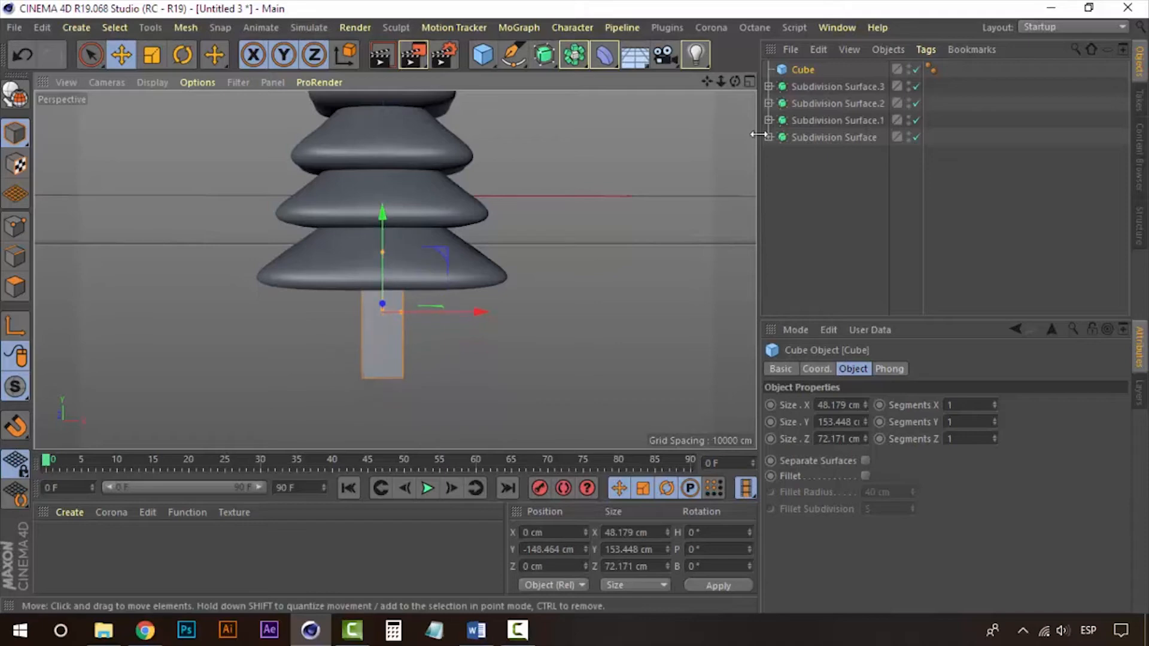
Add a new Subdivision Surface as the trunk cube's parent and set the cube's Segments Y to 3
left_click(544, 55)
left_click_drag(806, 87, 836, 69)
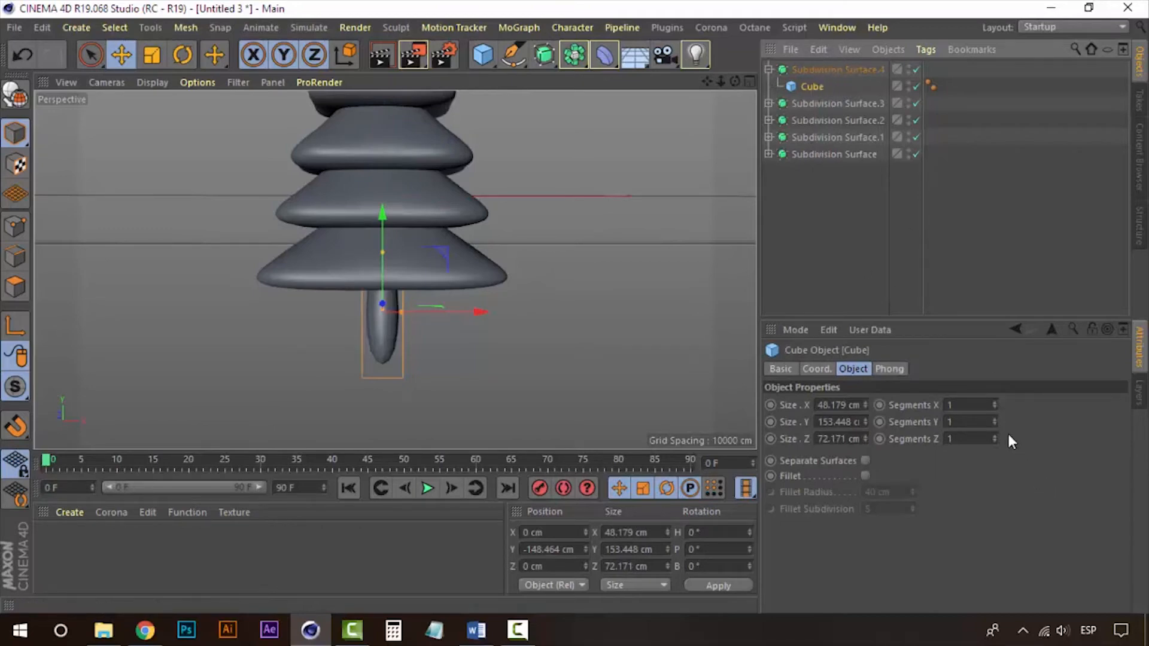
left_click(994, 420)
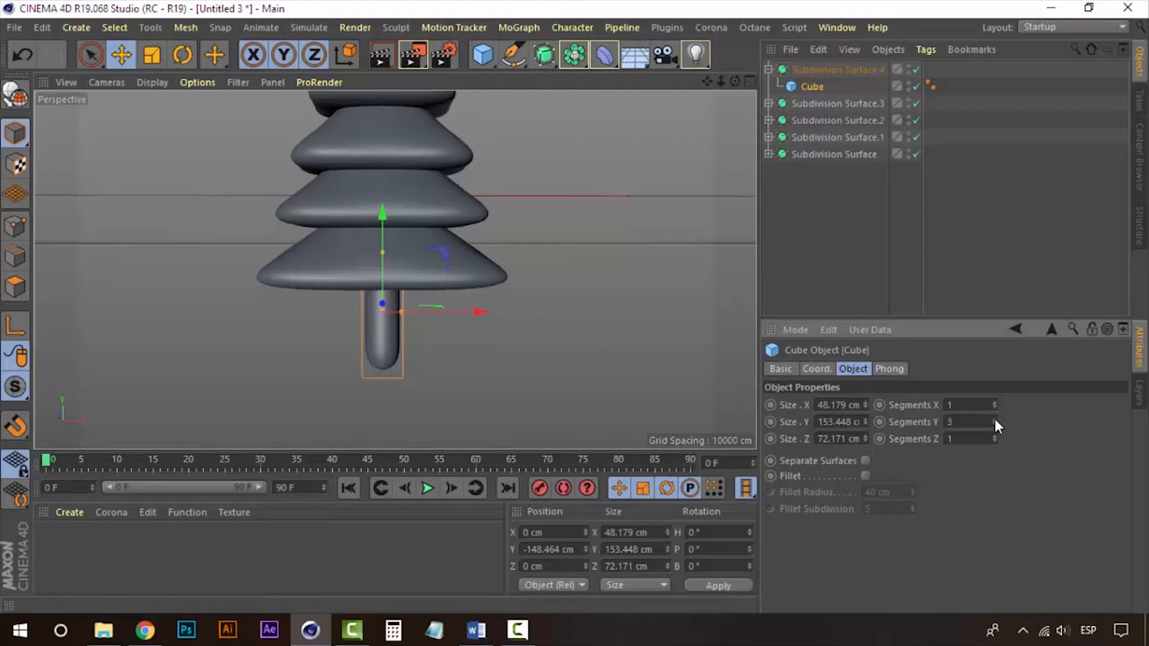
left_click(802, 225)
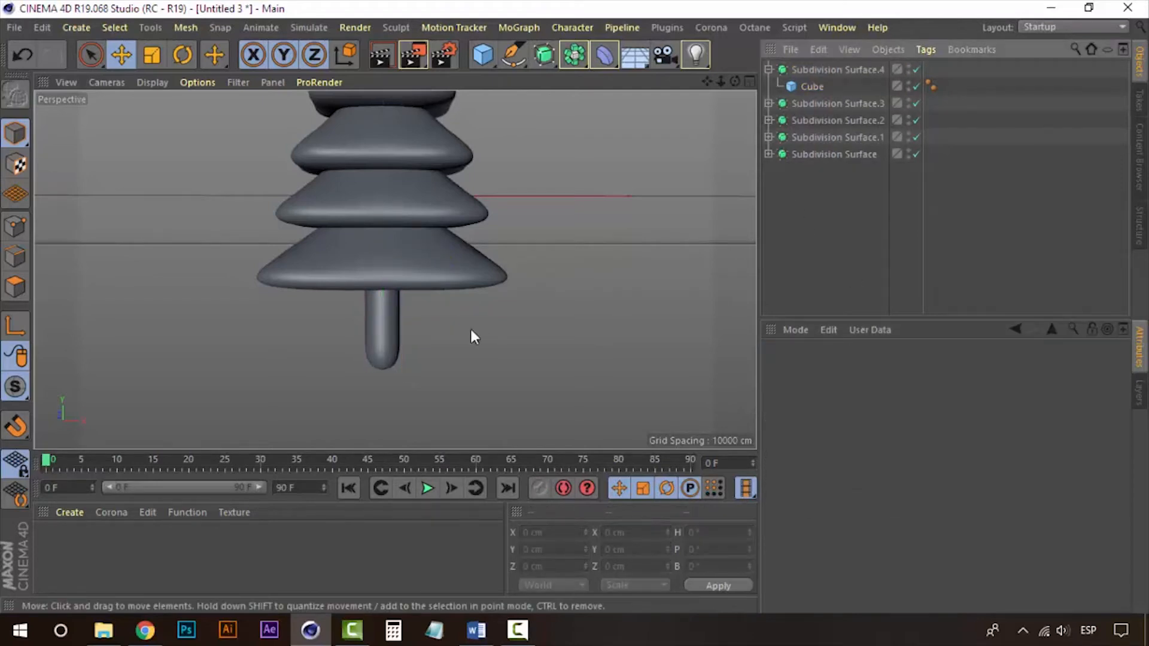
left_click_drag(469, 325, 443, 322, "alt")
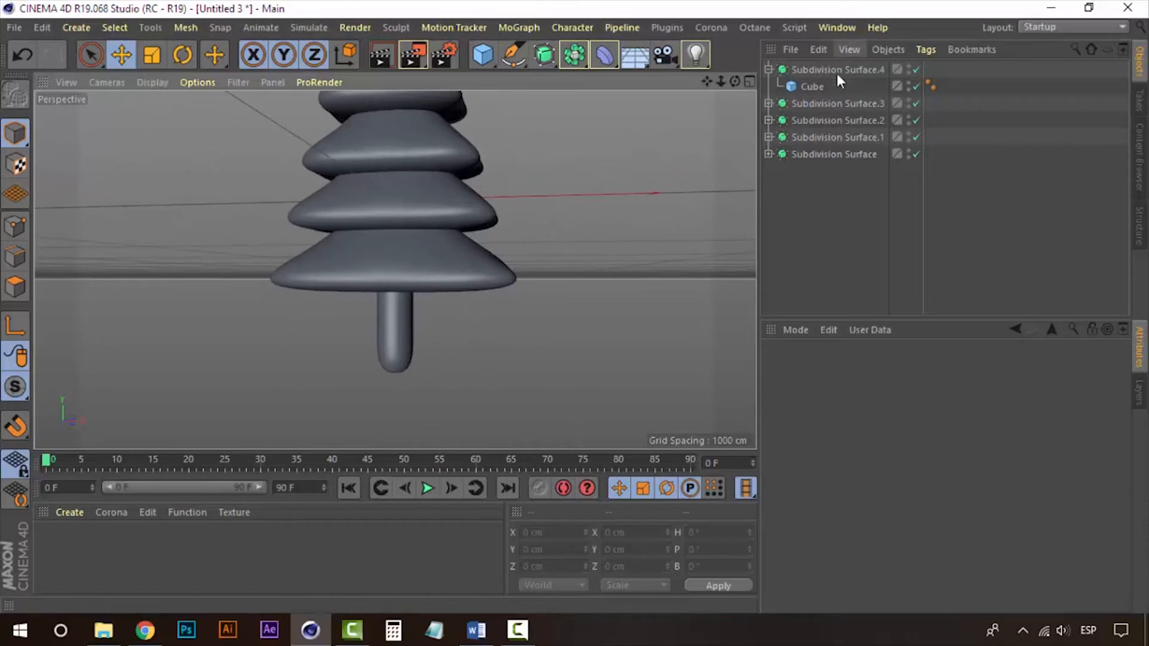
Set the trunk cube's Segments X to 3 and Segments Z to 2, checking the rounded shape
left_click(825, 85)
left_click(995, 403)
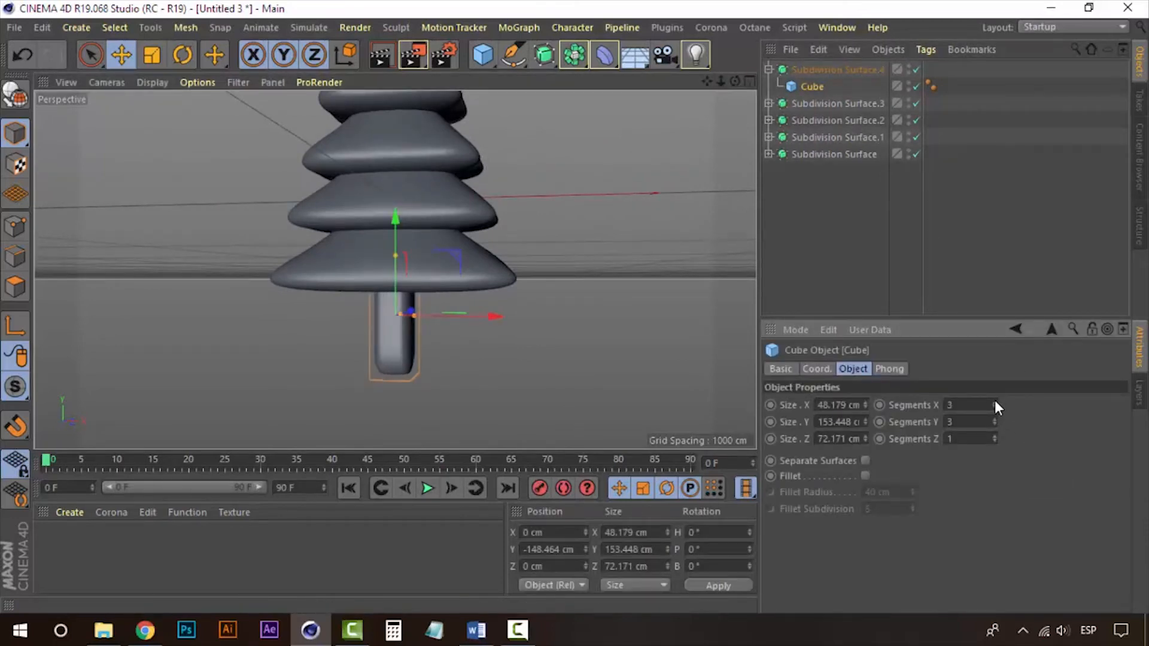
left_click(994, 401)
left_click_drag(450, 318, 542, 330, "alt")
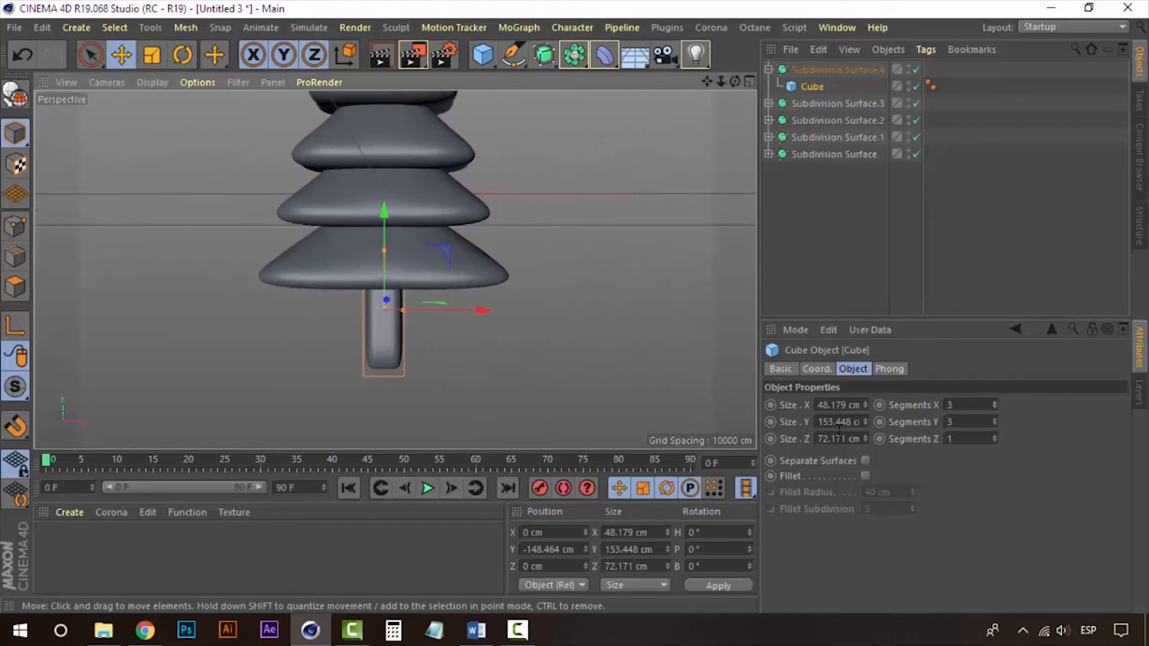
left_click(996, 437)
left_click_drag(383, 353, 411, 285, "alt")
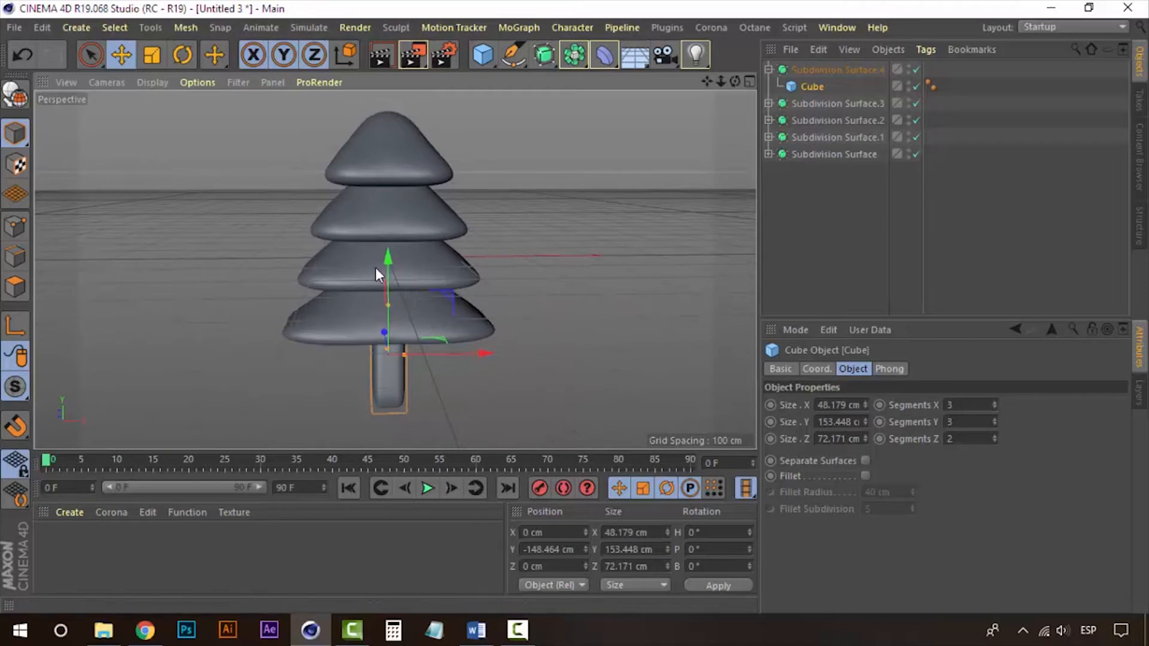
Raise the trunk cube to about -135 cm in Y, collapse its Subdivision Surface, and deselect everything
left_click_drag(389, 256, 389, 247)
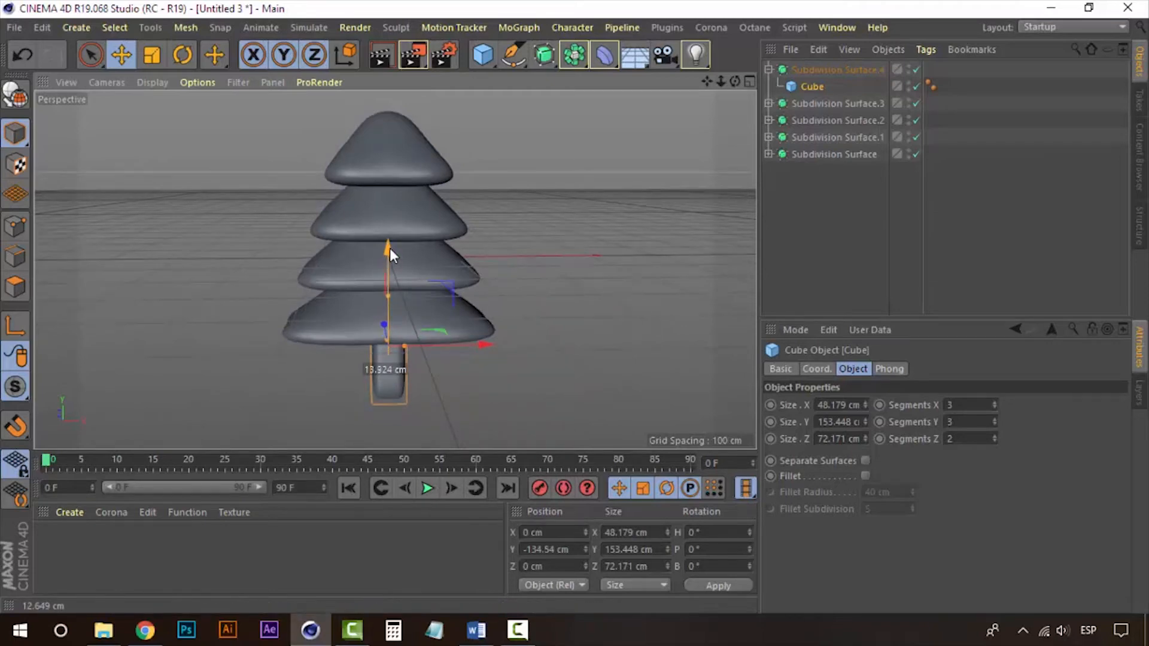
left_click_drag(437, 288, 426, 275, "alt")
left_click(769, 69)
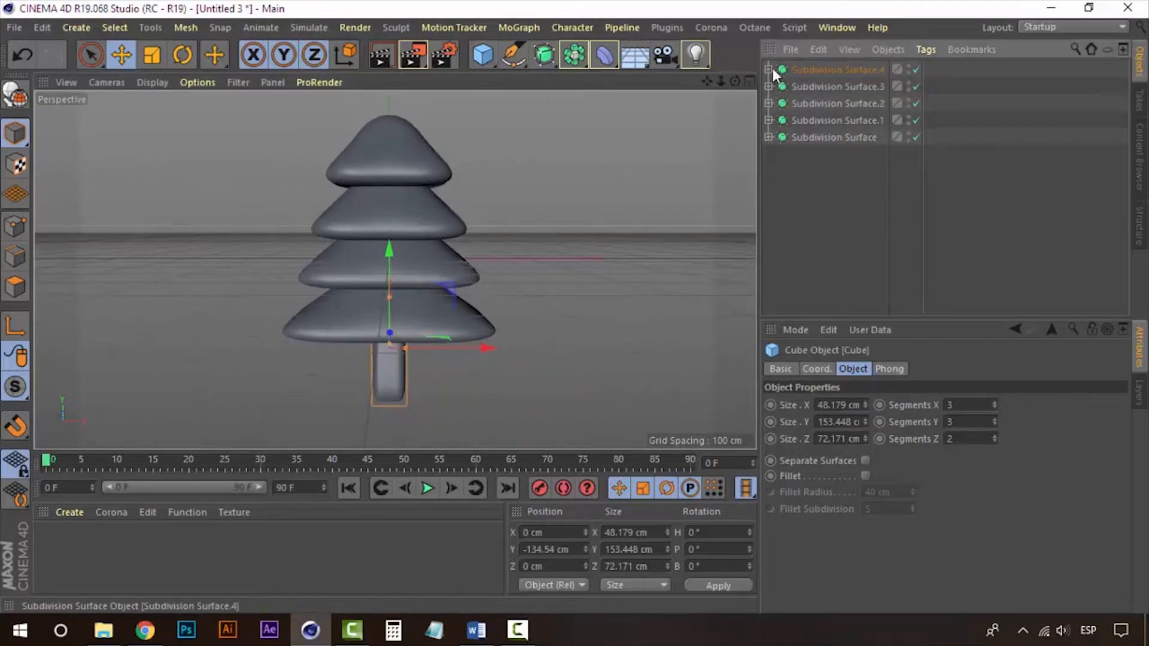
left_click(825, 85)
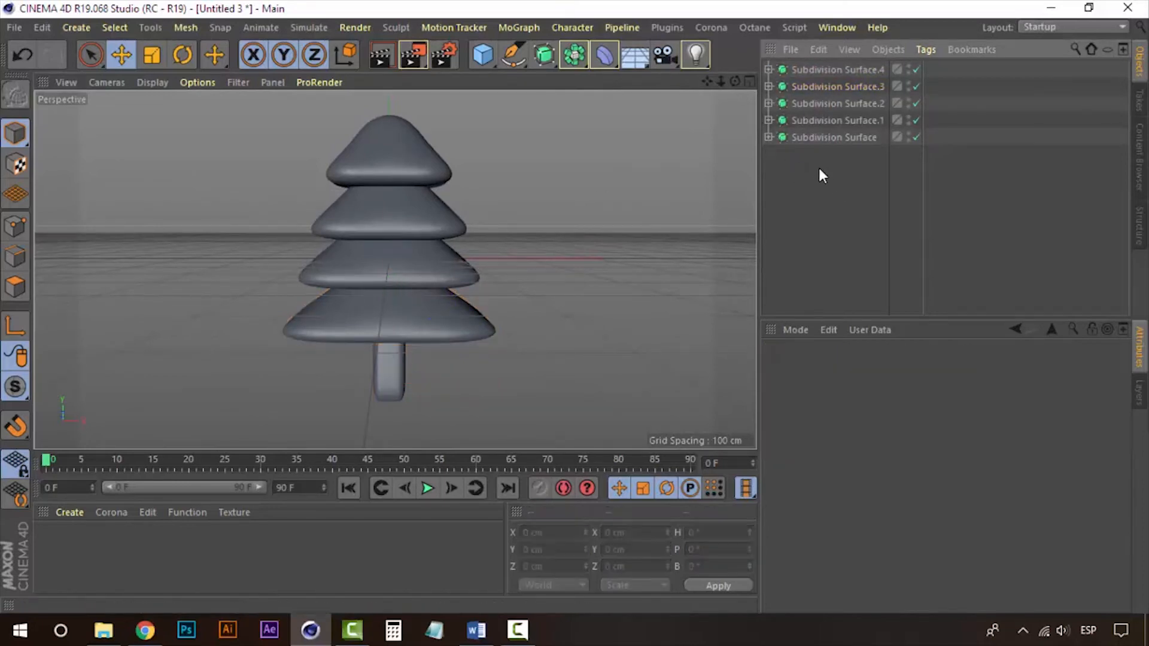
middle_click_drag(468, 339, 460, 304, "alt")
scroll(432, 307, "down", 1)
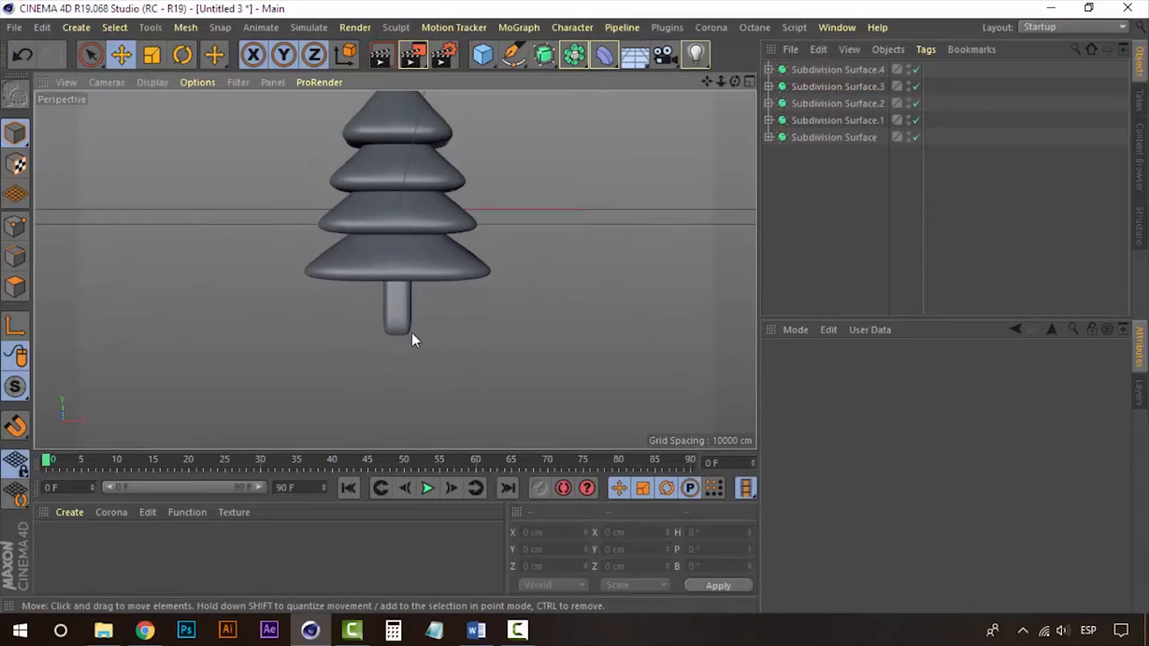
Add a new cube below the tree, lower it to about -177 cm in Y and widen it to about 299 cm in X
left_click_drag(454, 314, 451, 324, "alt")
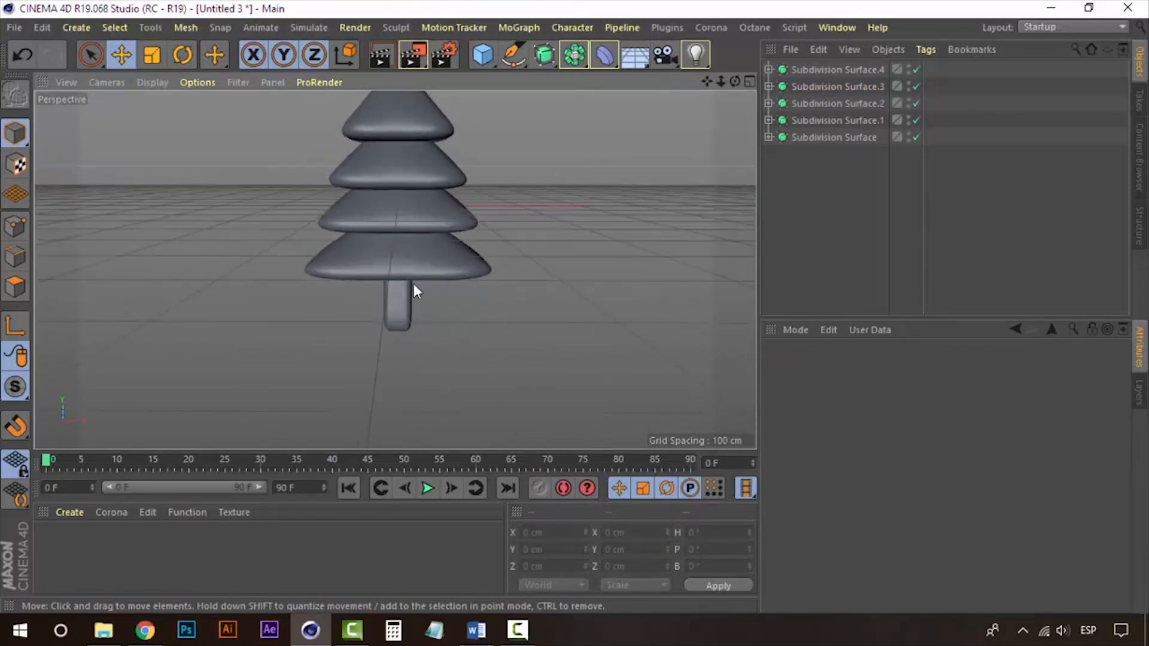
left_click_drag(413, 287, 451, 288, "alt")
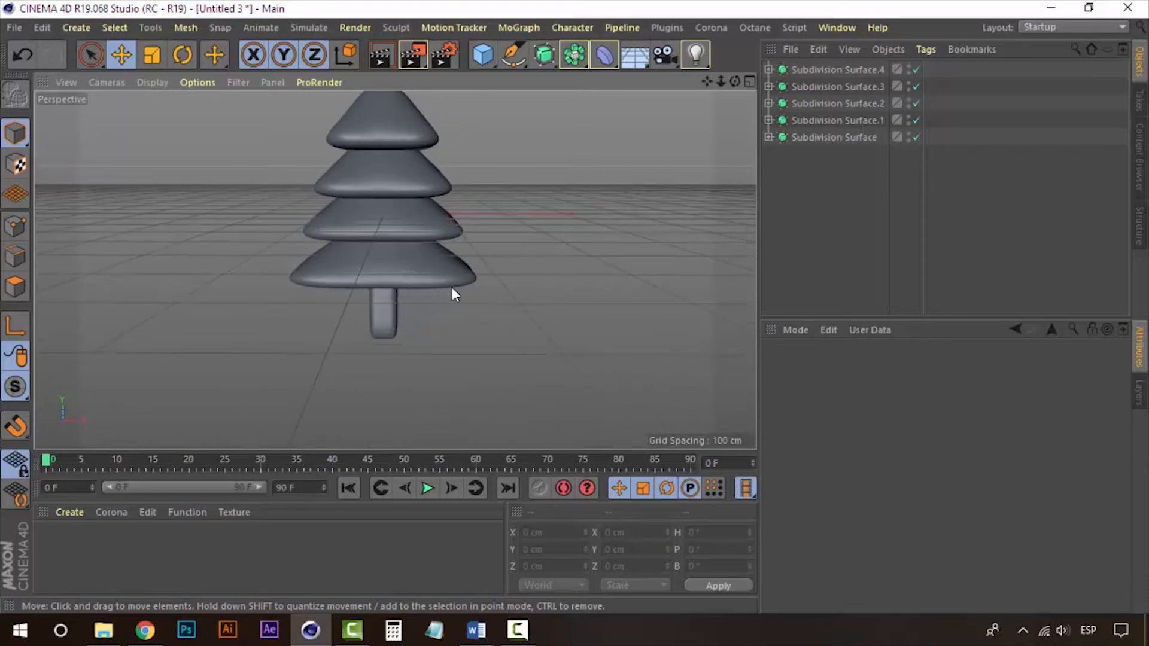
left_click(479, 55)
left_click_drag(385, 117, 377, 226)
left_click_drag(443, 318, 465, 314)
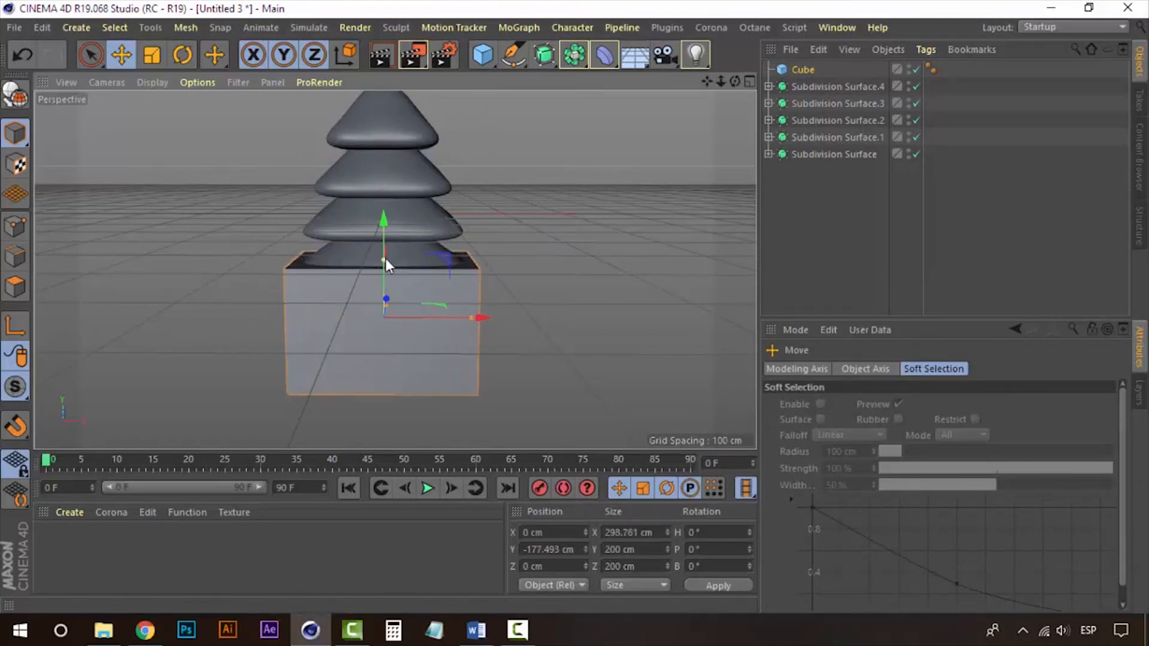
Add a new Subdivision Surface as the base cube's parent and lower the cube to about -242 cm in Y
left_click(544, 54)
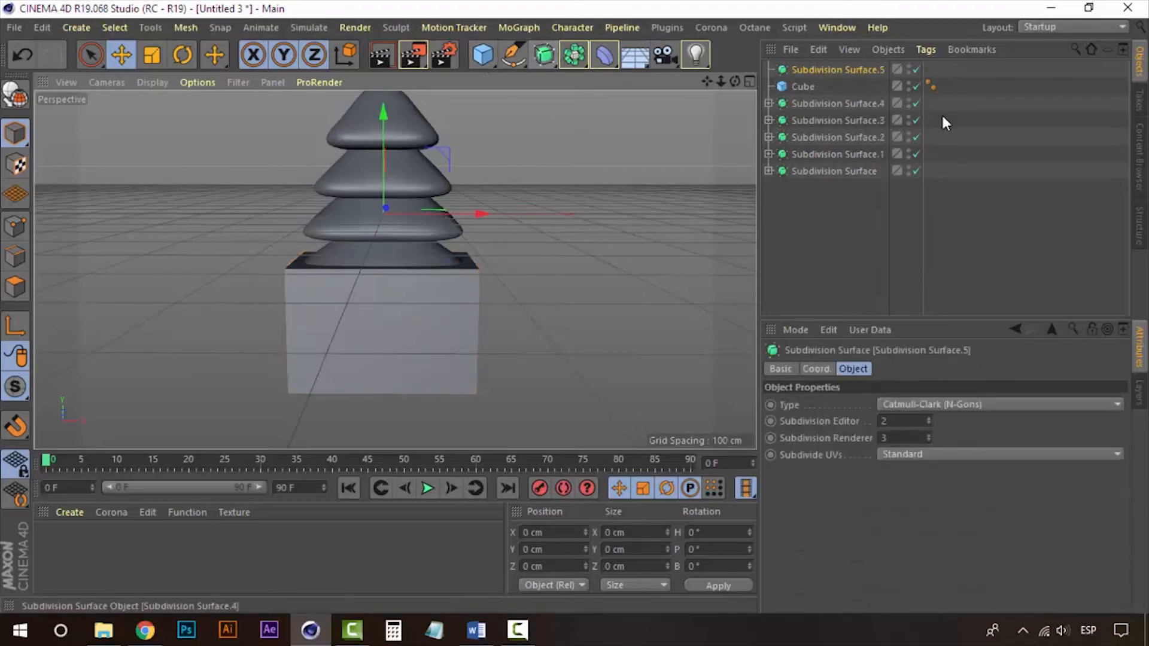
left_click_drag(803, 87, 828, 67)
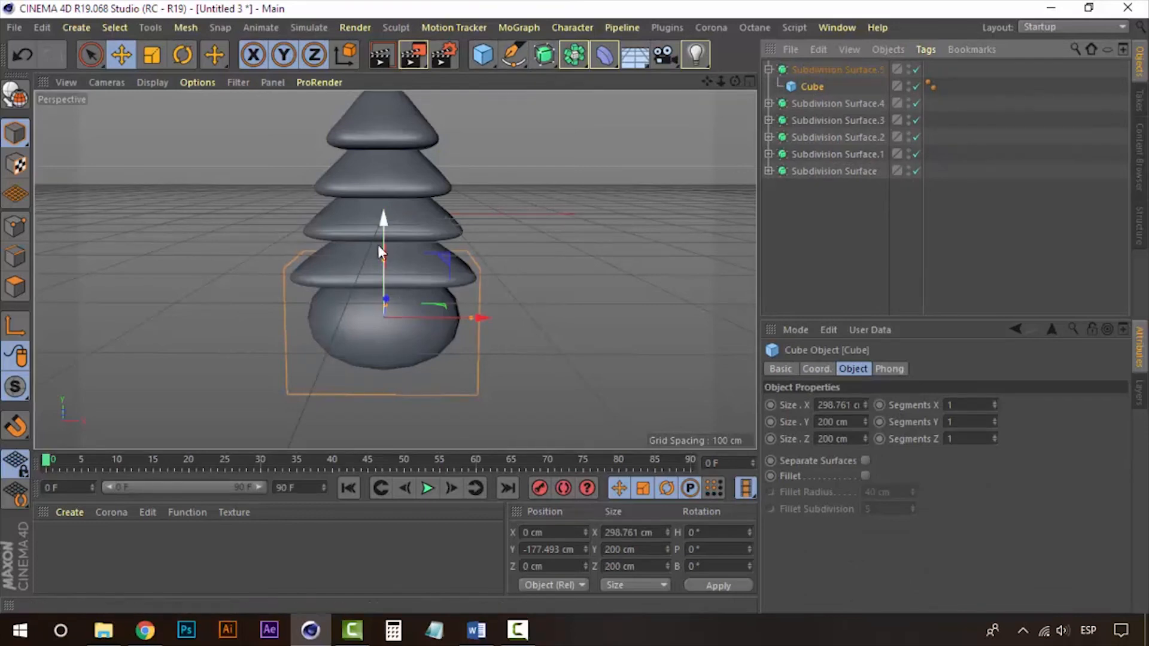
left_click_drag(383, 220, 386, 258)
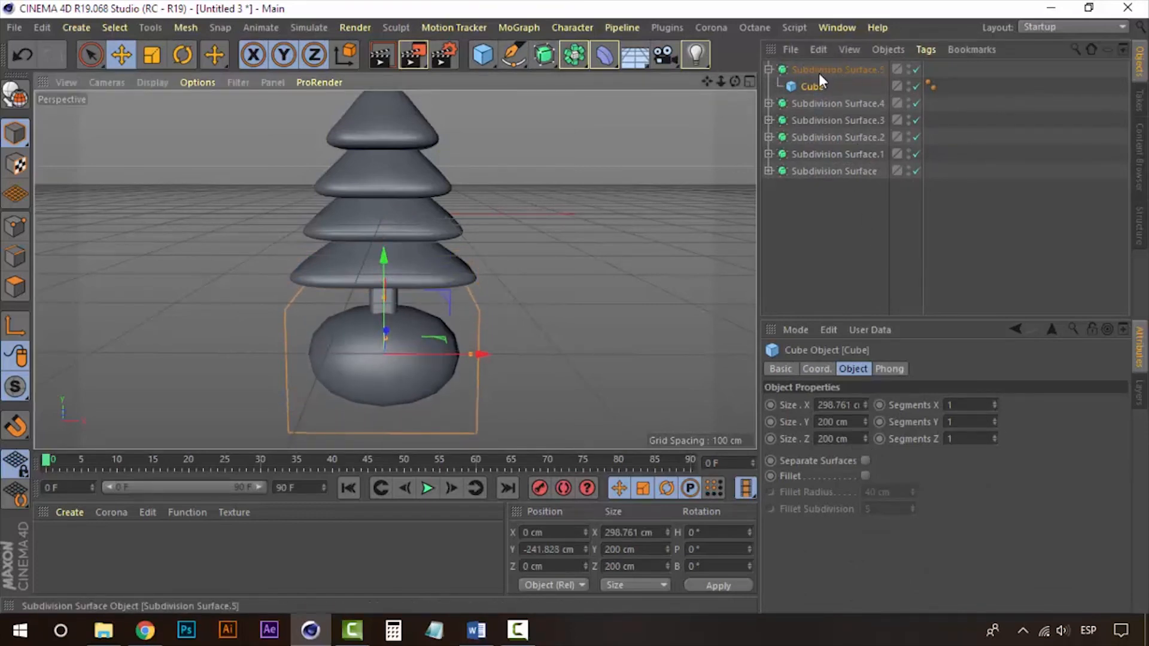
Resize the smoothed base cube to about 362 × 229 × 329 cm, checking its proportions against the tree from the front and side
left_click_drag(471, 359, 489, 355)
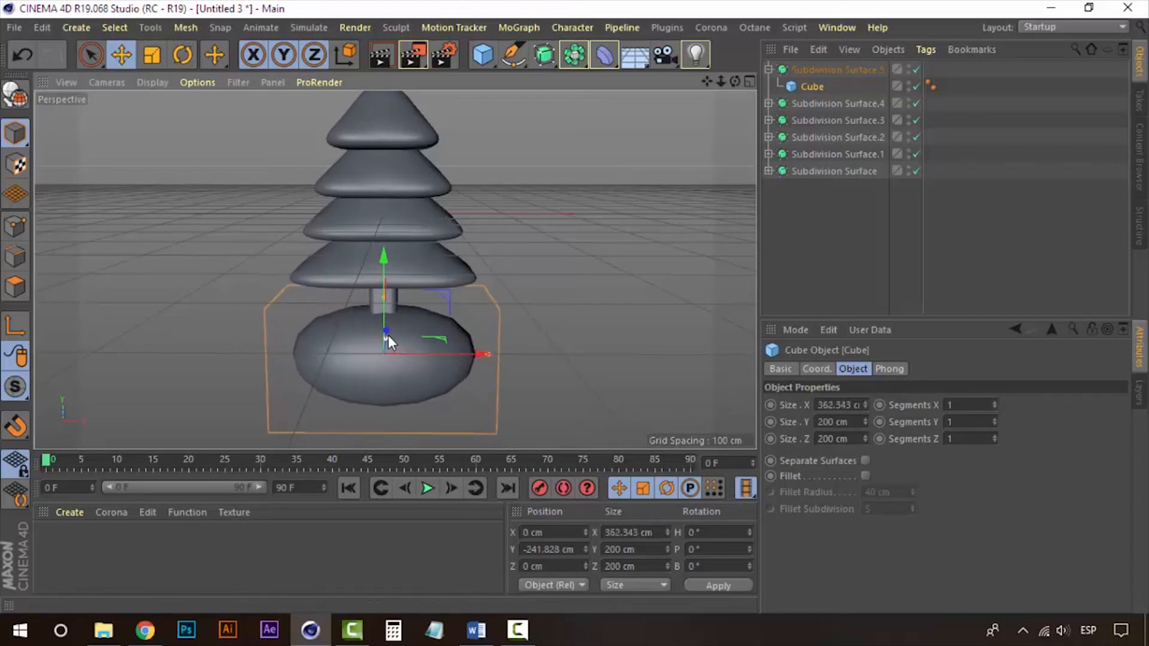
left_click_drag(387, 333, 196, 274)
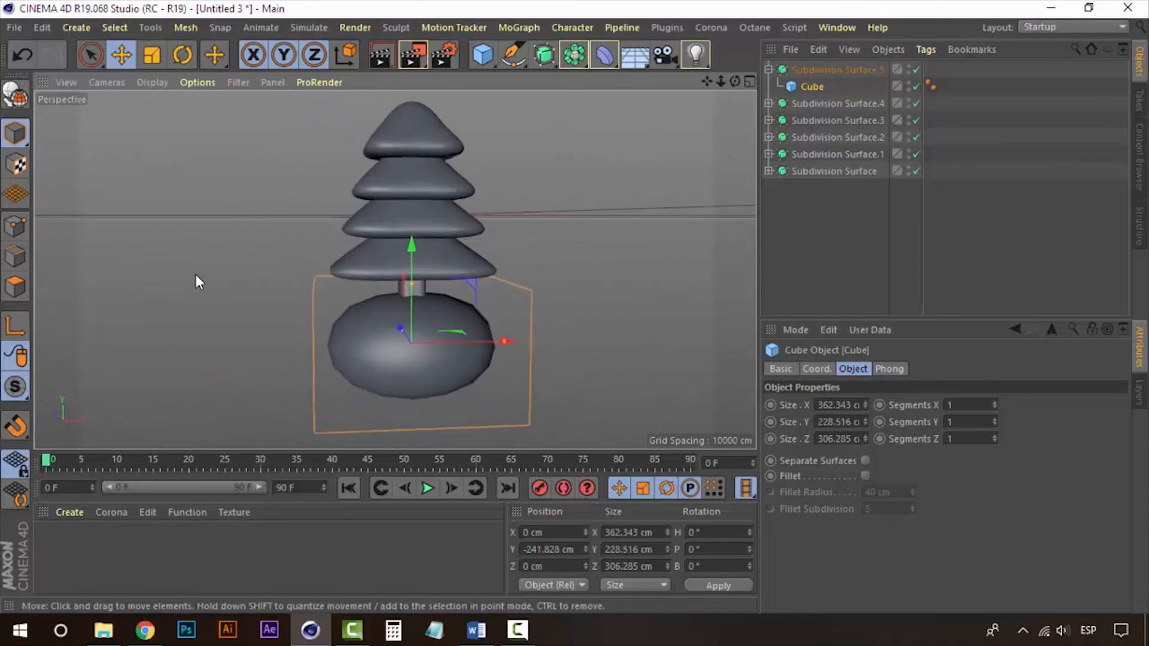
left_click_drag(434, 342, 366, 305, "alt")
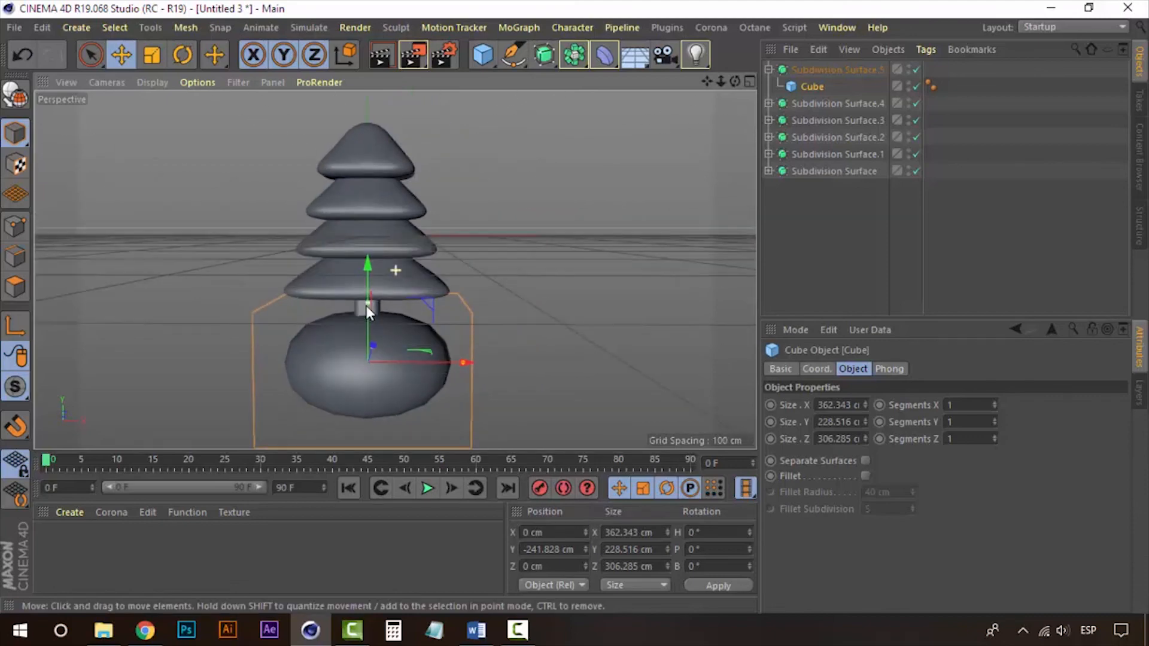
scroll(380, 324, "up", 1)
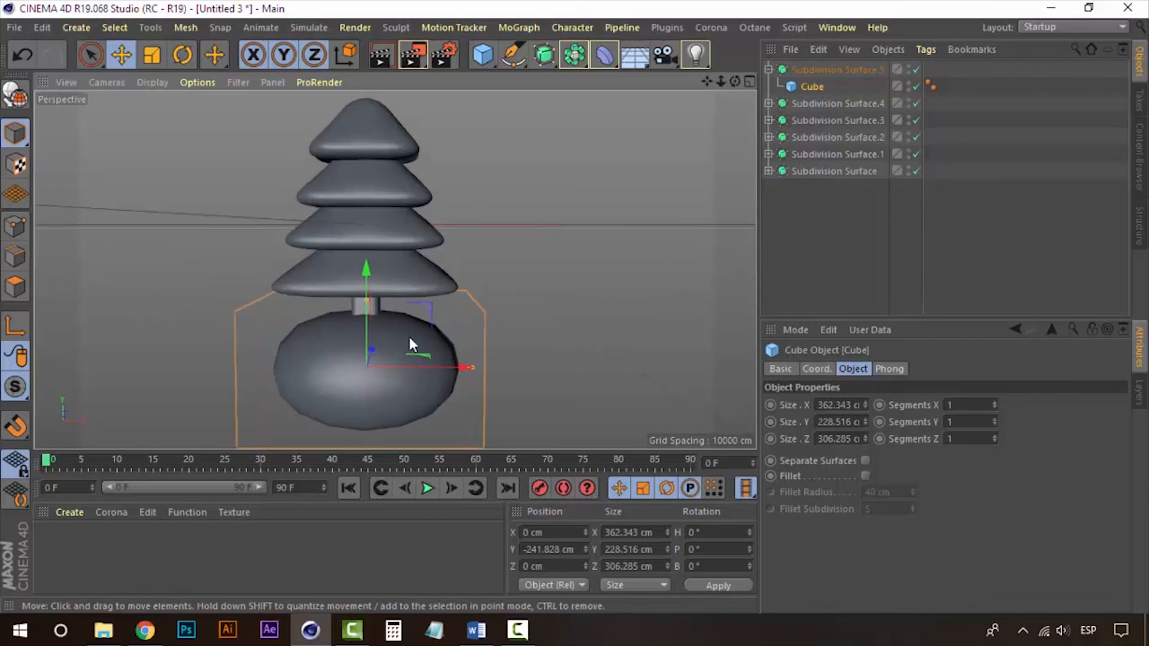
middle_click_drag(326, 379, 347, 327, "alt")
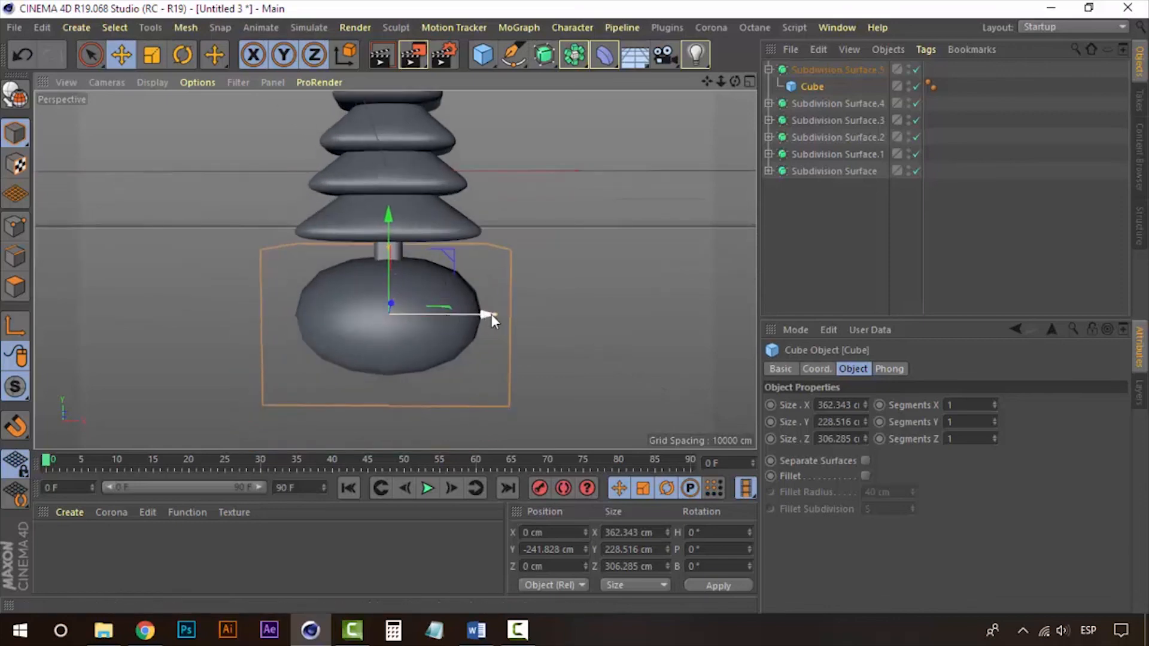
mouse_move(293, 303)
left_mouse_down("alt")
mouse_move(465, 322)
mouse_move(298, 318)
left_mouse_up("alt")
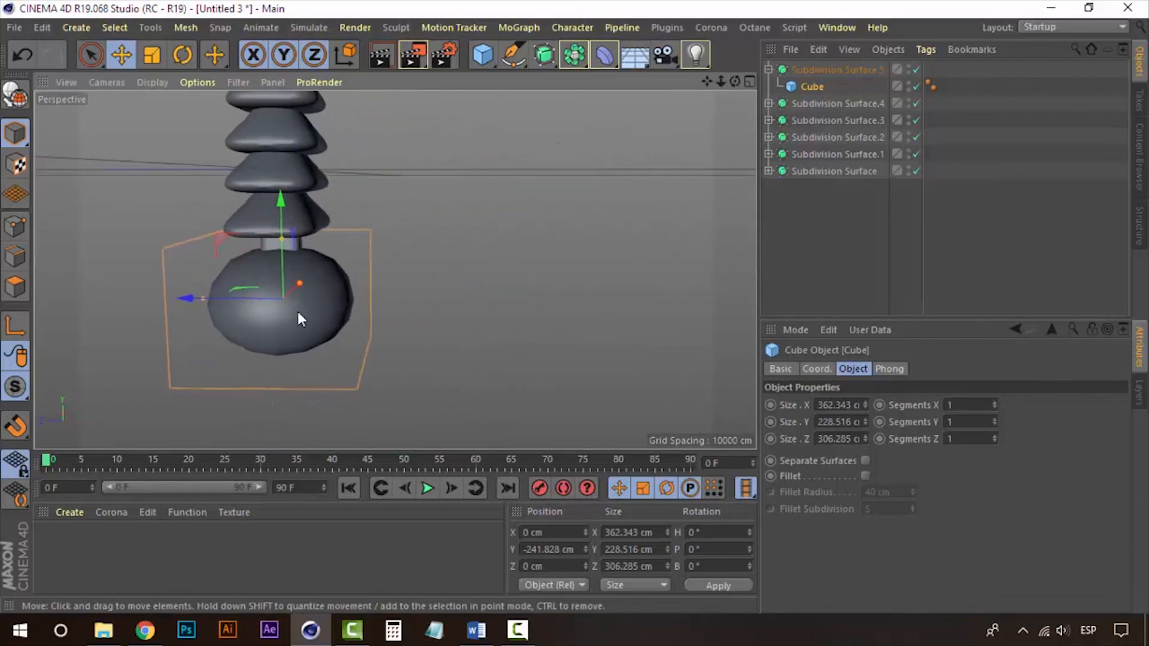
left_click_drag(199, 300, 198, 305)
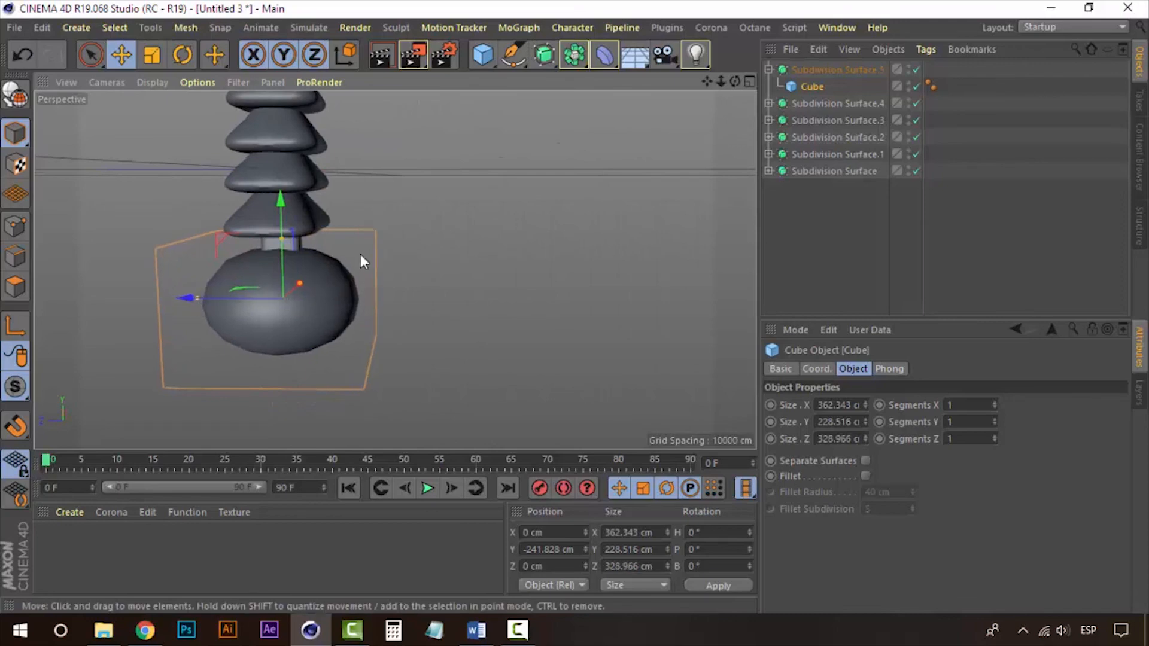
left_click_drag(360, 254, 427, 258, "alt")
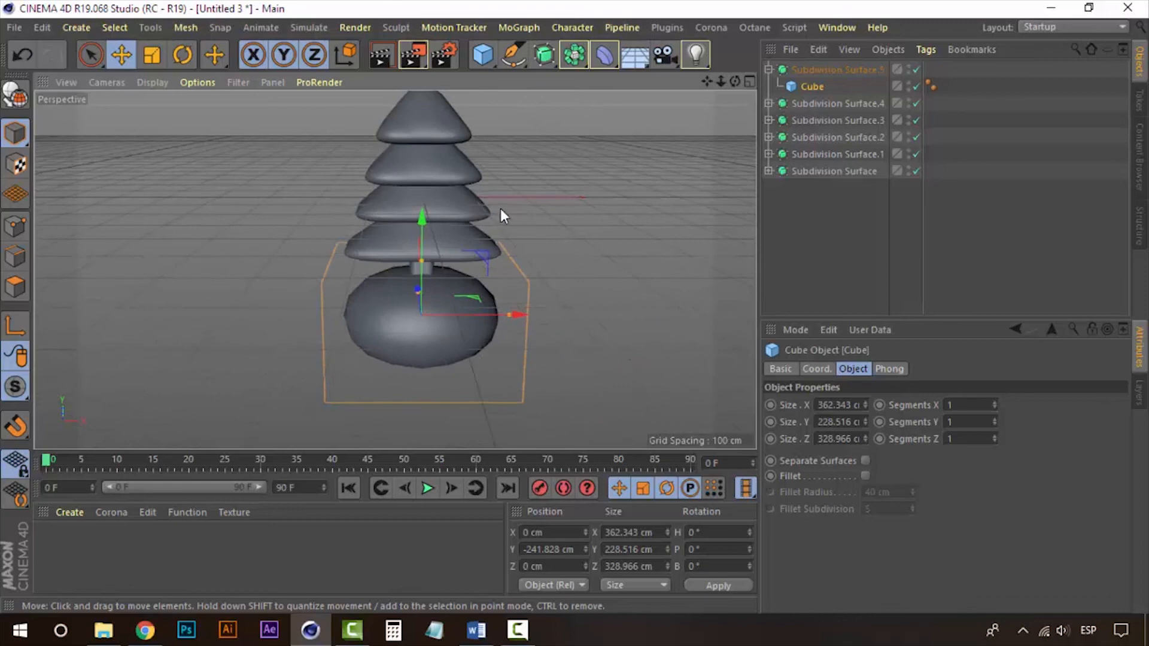
left_click_drag(501, 209, 434, 230, "alt")
scroll(416, 235, "up", 2)
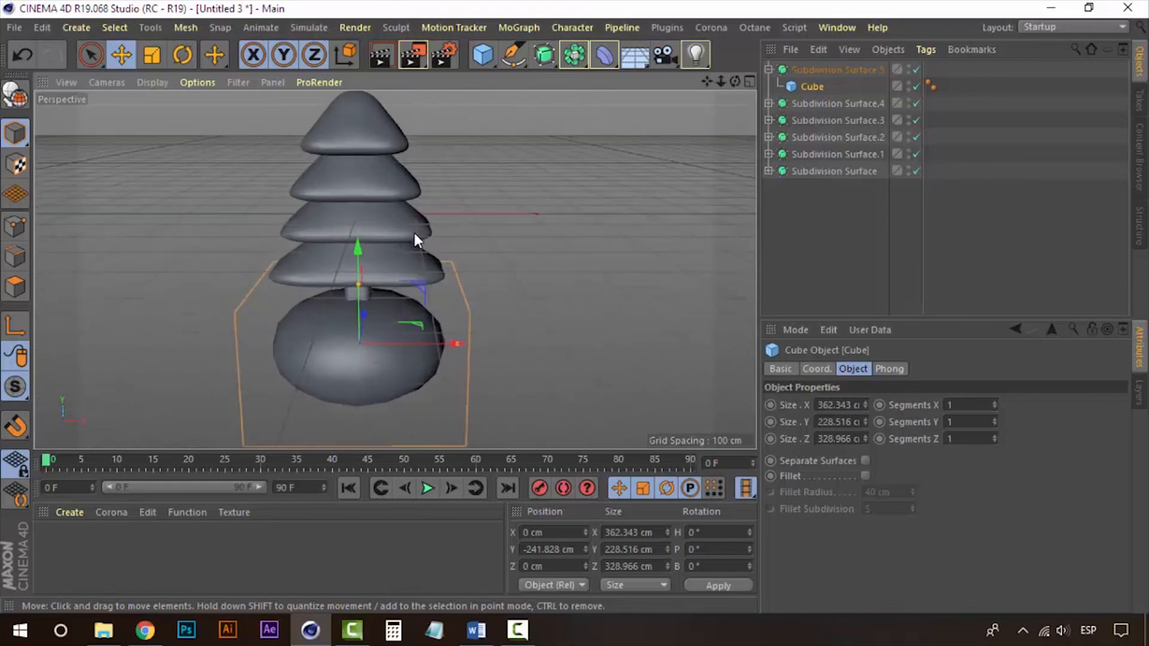